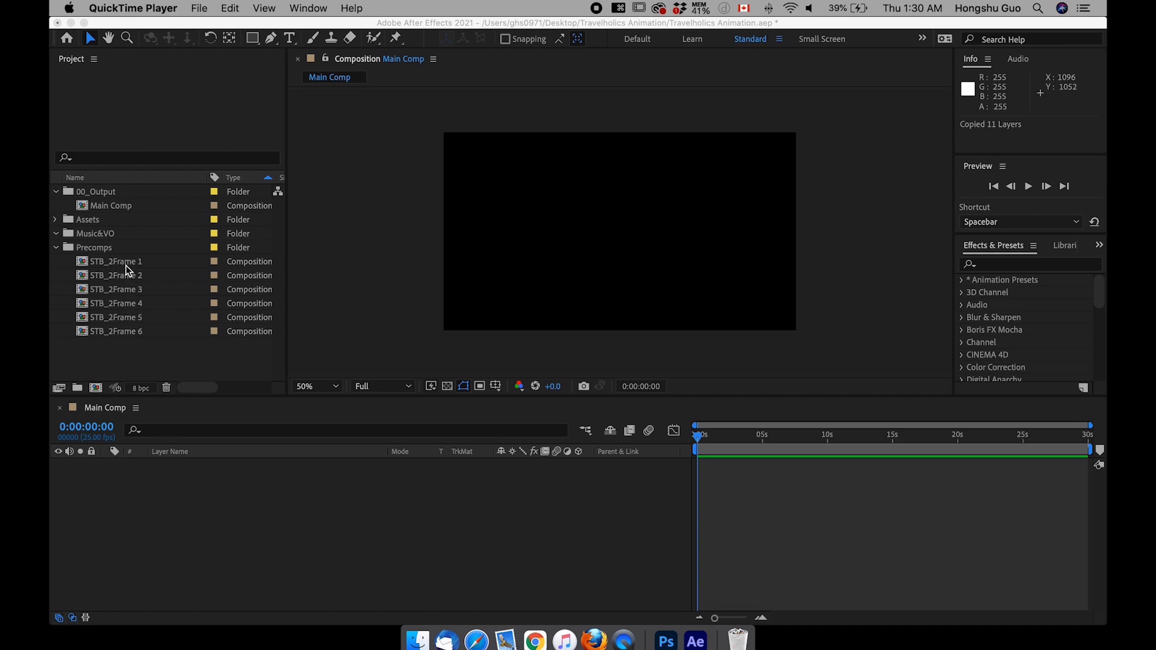
Step: Collapse the 00_Output folder and open the STB_2Frame 1 composition from the Precomps folder
{"action": "left_click", "coordinate": [135, 349]}
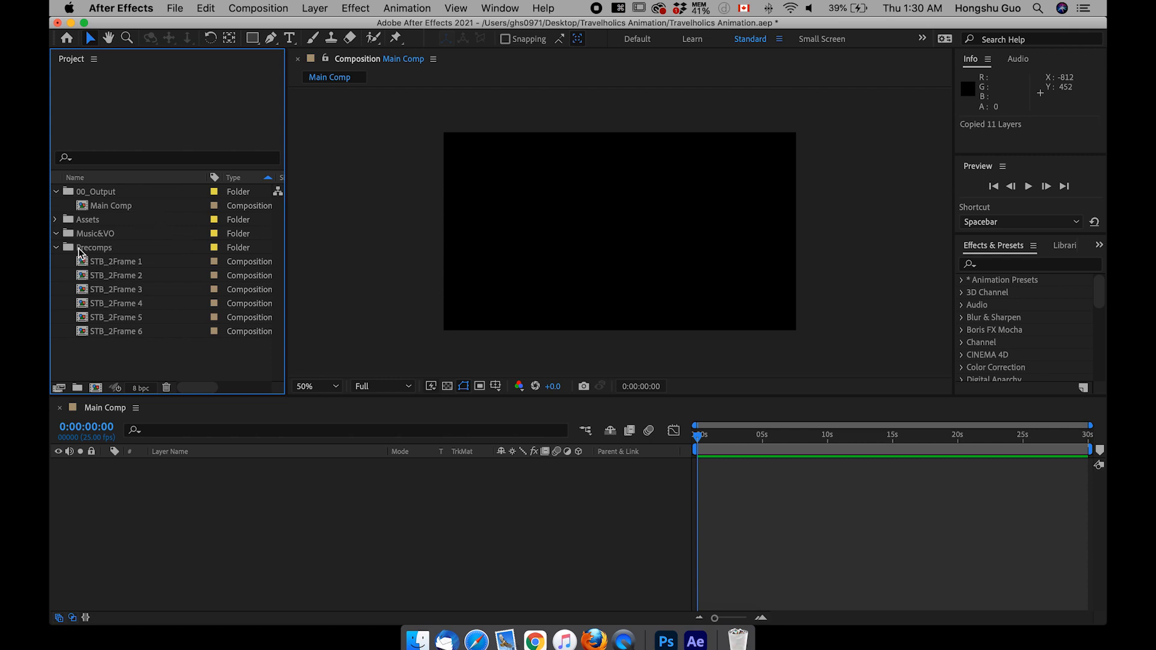
{"action": "left_click", "coordinate": [56, 248]}
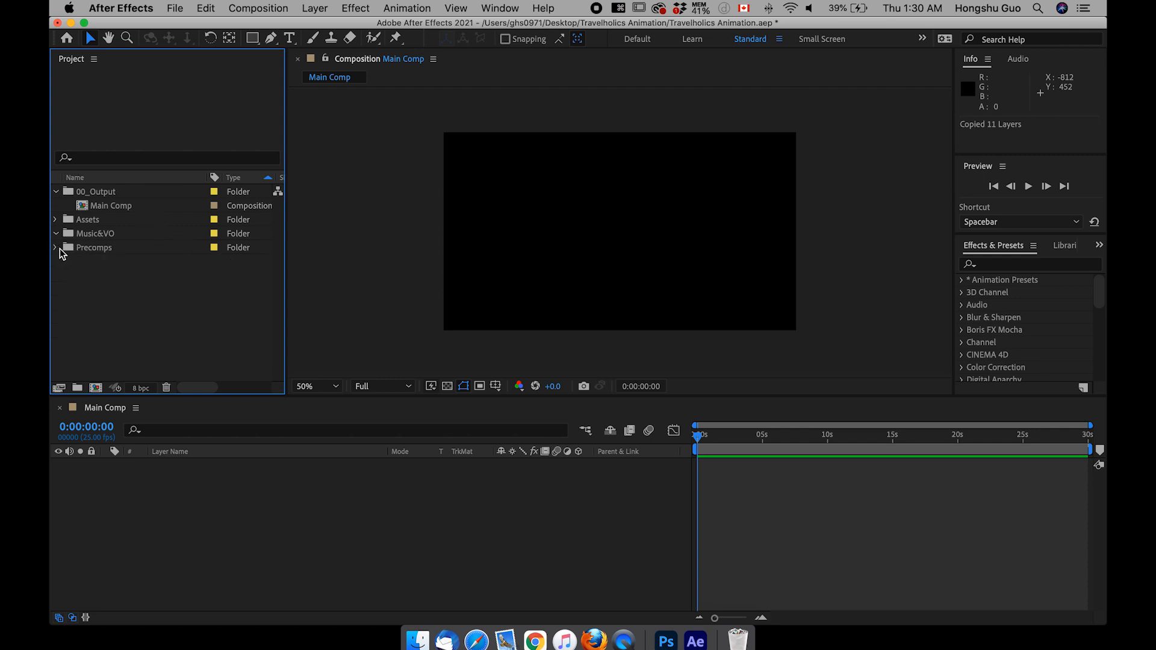
{"action": "left_click", "coordinate": [57, 248]}
{"action": "left_click", "coordinate": [57, 233]}
{"action": "left_click", "coordinate": [56, 191]}
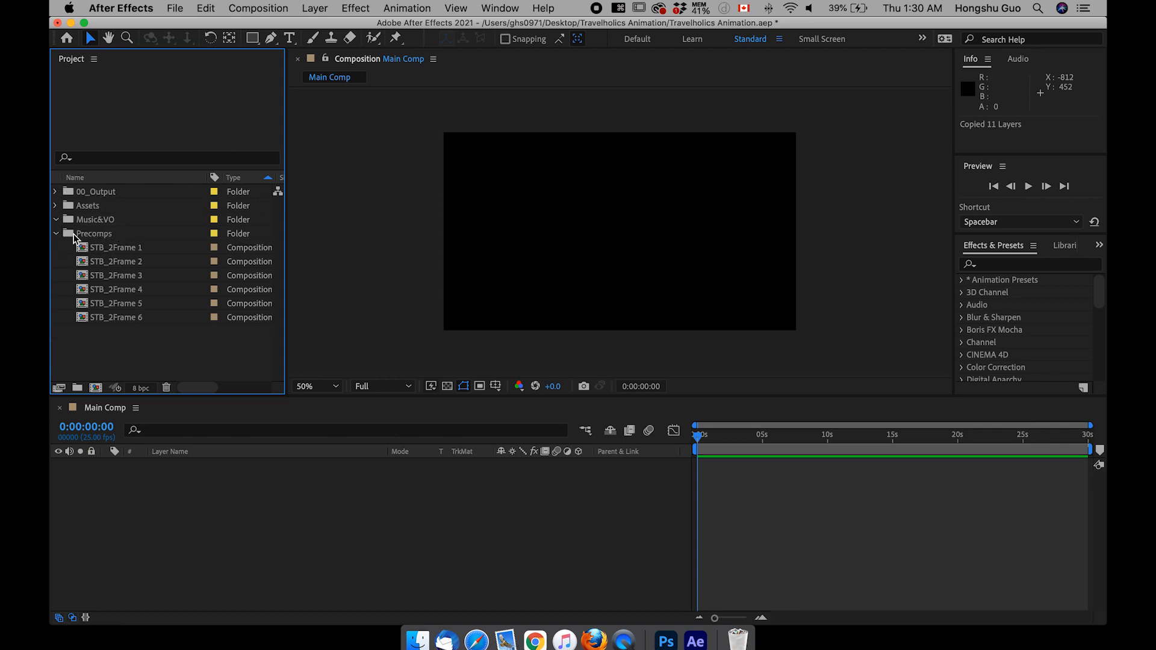
{"action": "double_click", "coordinate": [119, 251]}
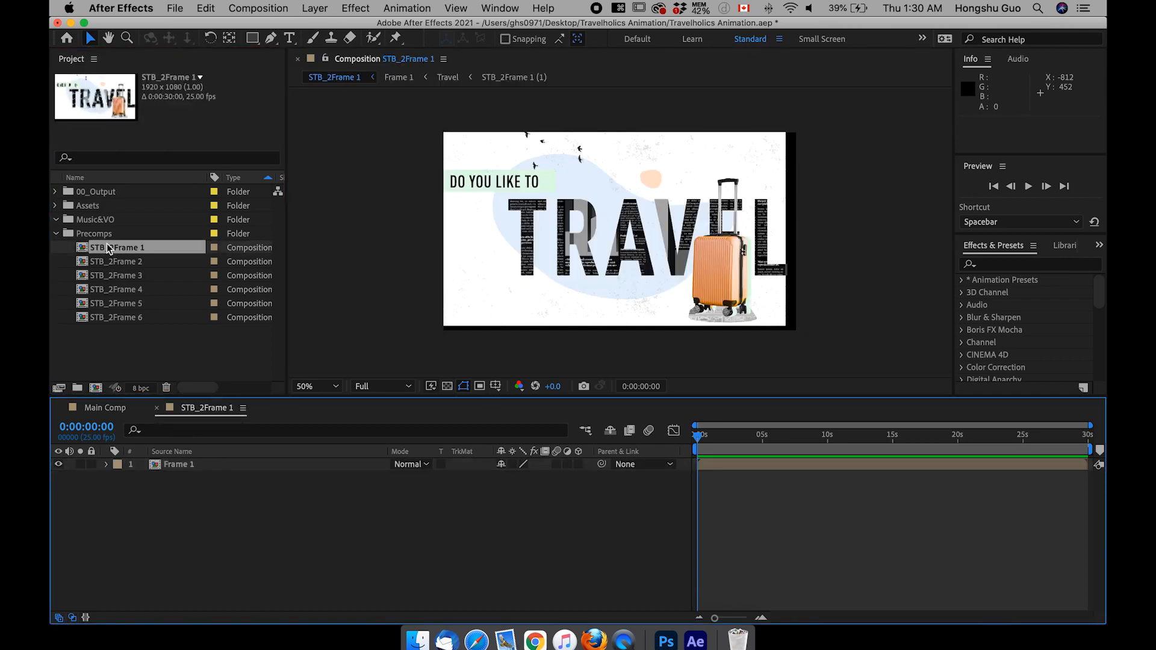
Step: Copy the Frame 1 layer from STB_2Frame 1, paste it into Main Comp and select it there
{"action": "left_click", "coordinate": [175, 468]}
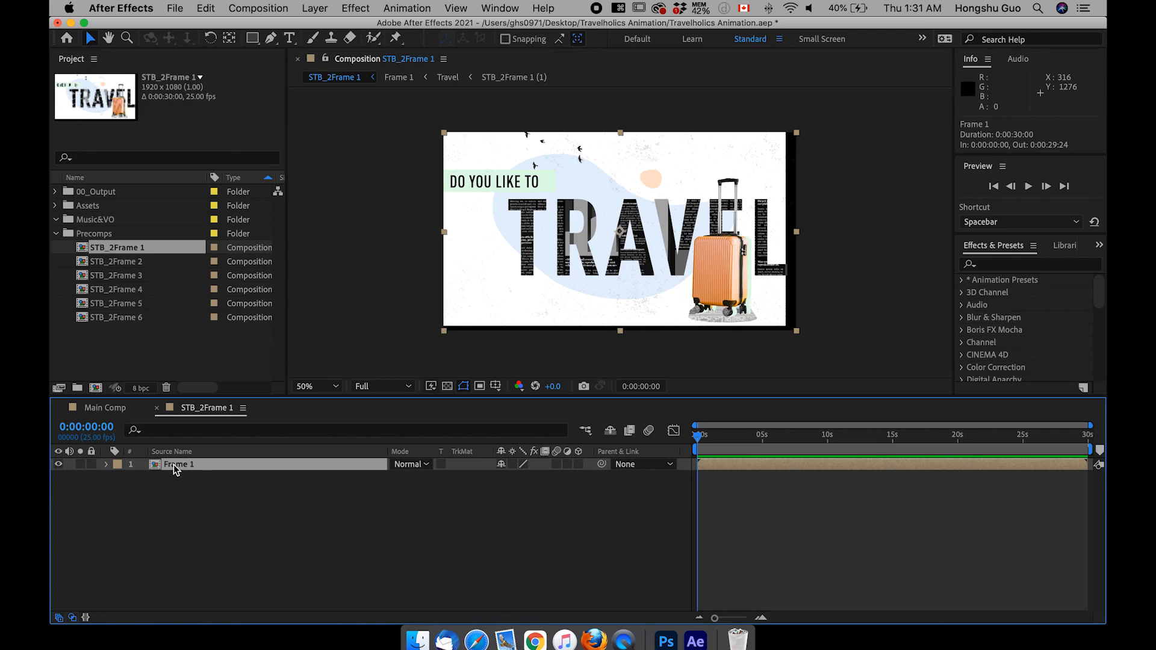
{"action": "key", "text": "super+c"}
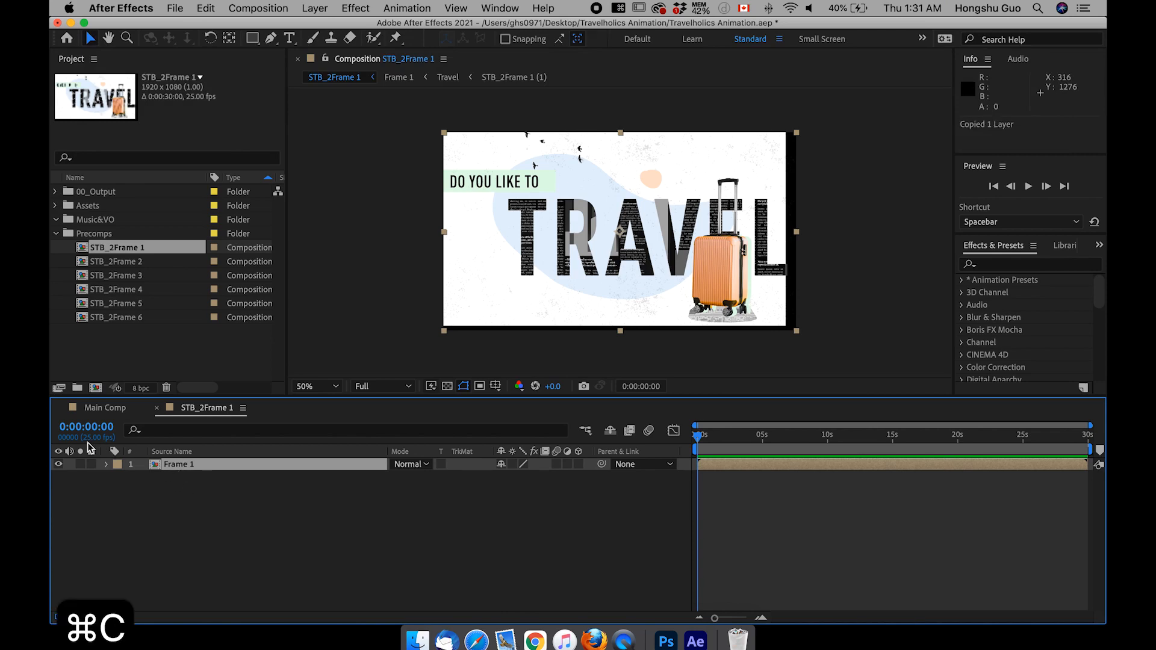
{"action": "left_click", "coordinate": [104, 409]}
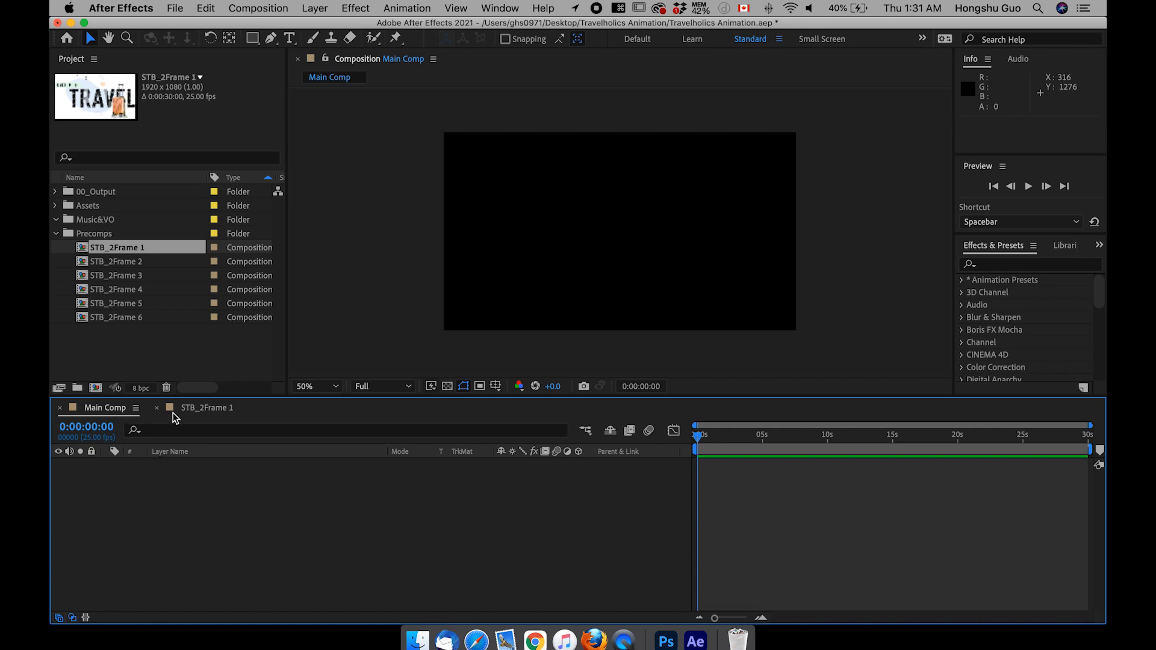
{"action": "key", "text": "super+v"}
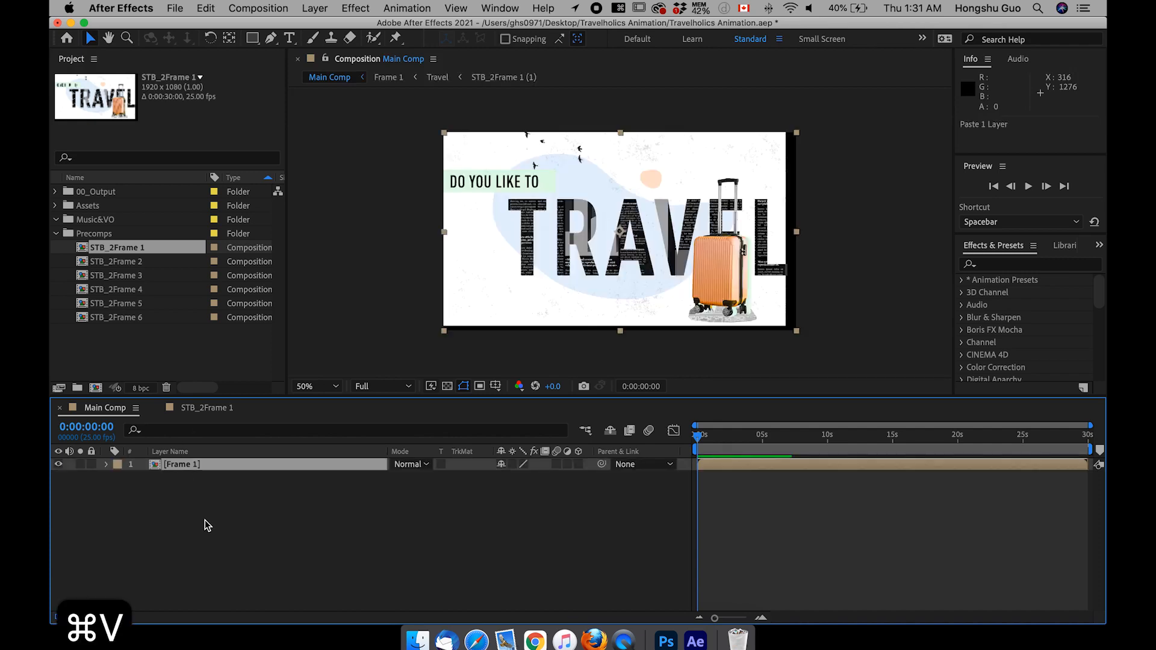
{"action": "left_click", "coordinate": [205, 520]}
{"action": "left_click", "coordinate": [187, 469]}
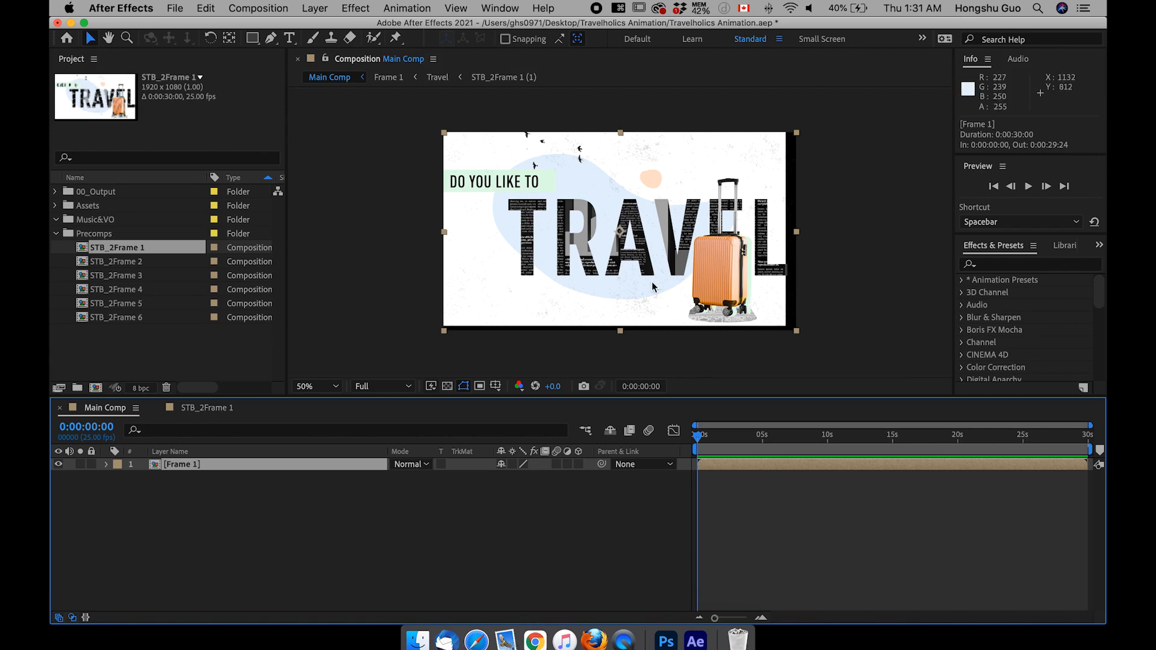
Step: Open the Frame 1 precomp from Main Comp and review its composition settings without changing them
{"action": "left_click", "coordinate": [818, 269]}
{"action": "left_click_drag", "start_coordinate": [819, 269], "coordinate": [744, 286]}
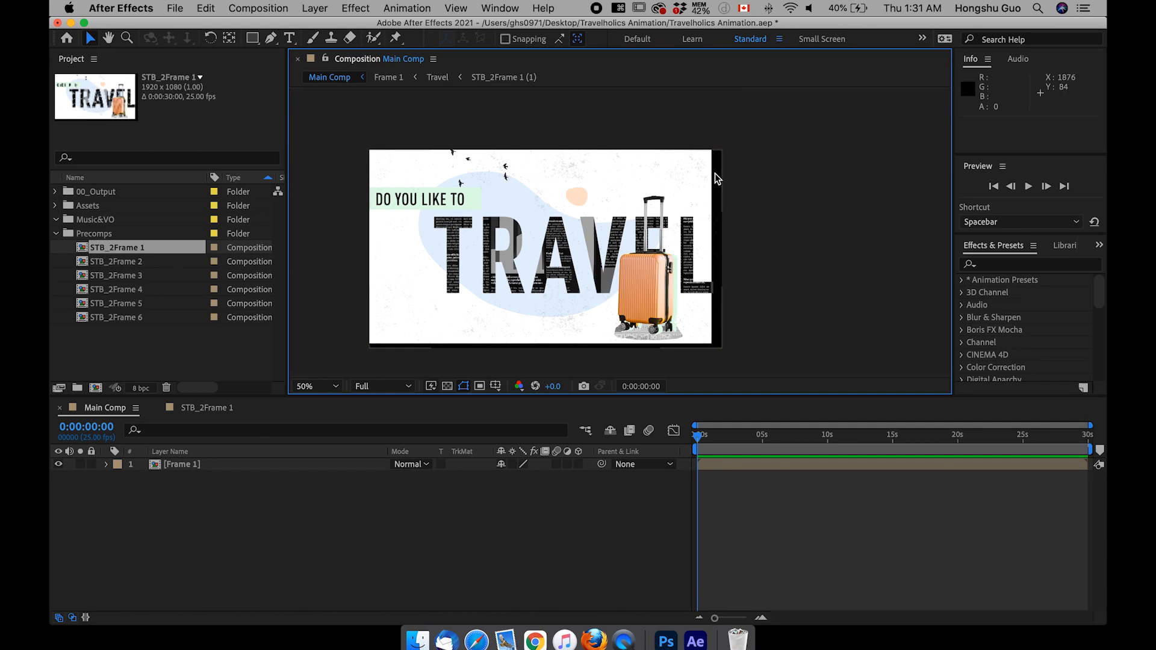
{"action": "left_click", "coordinate": [389, 534]}
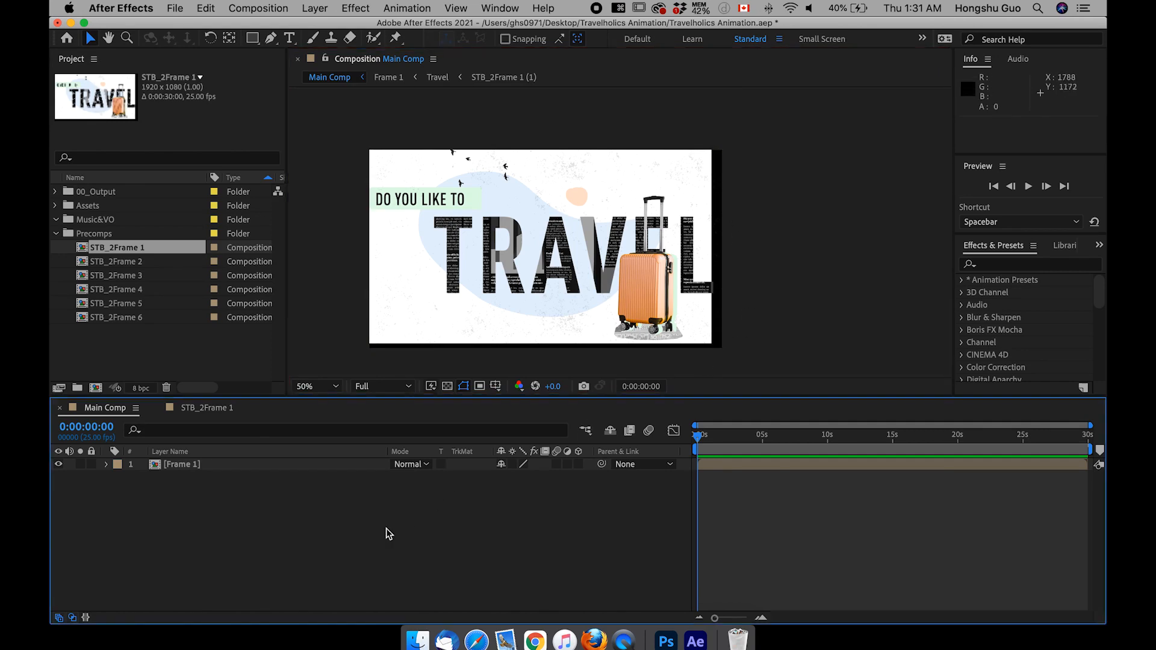
{"action": "double_click", "coordinate": [185, 466]}
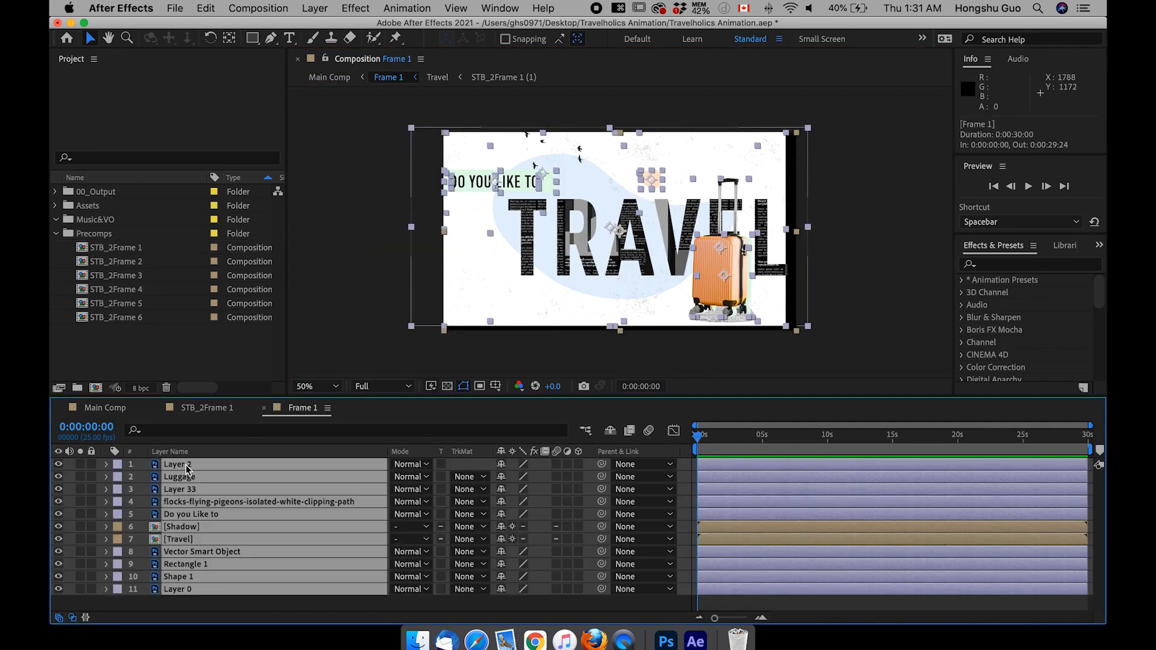
{"action": "left_click", "coordinate": [581, 607]}
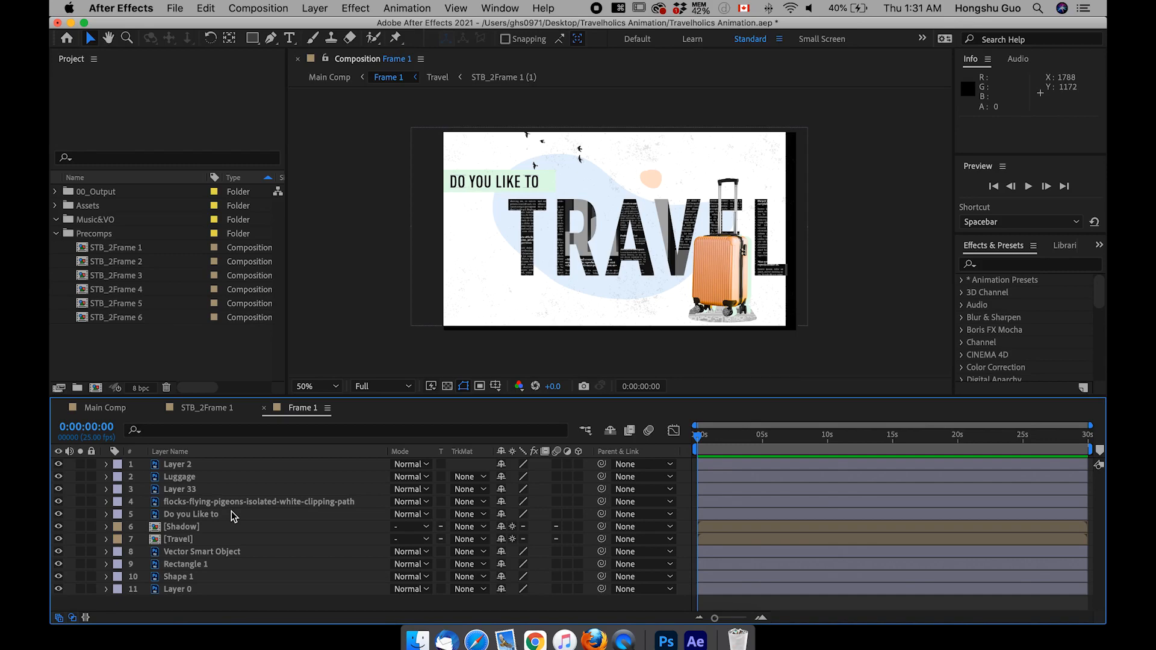
{"action": "key", "text": "super+k"}
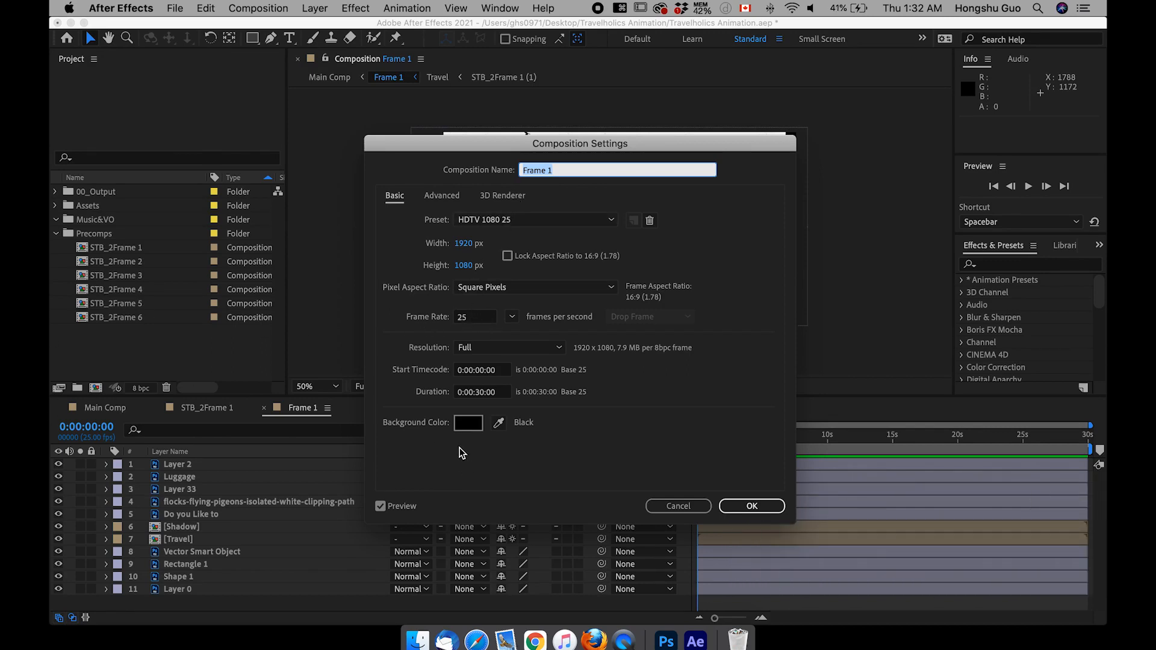
{"action": "left_click", "coordinate": [745, 506]}
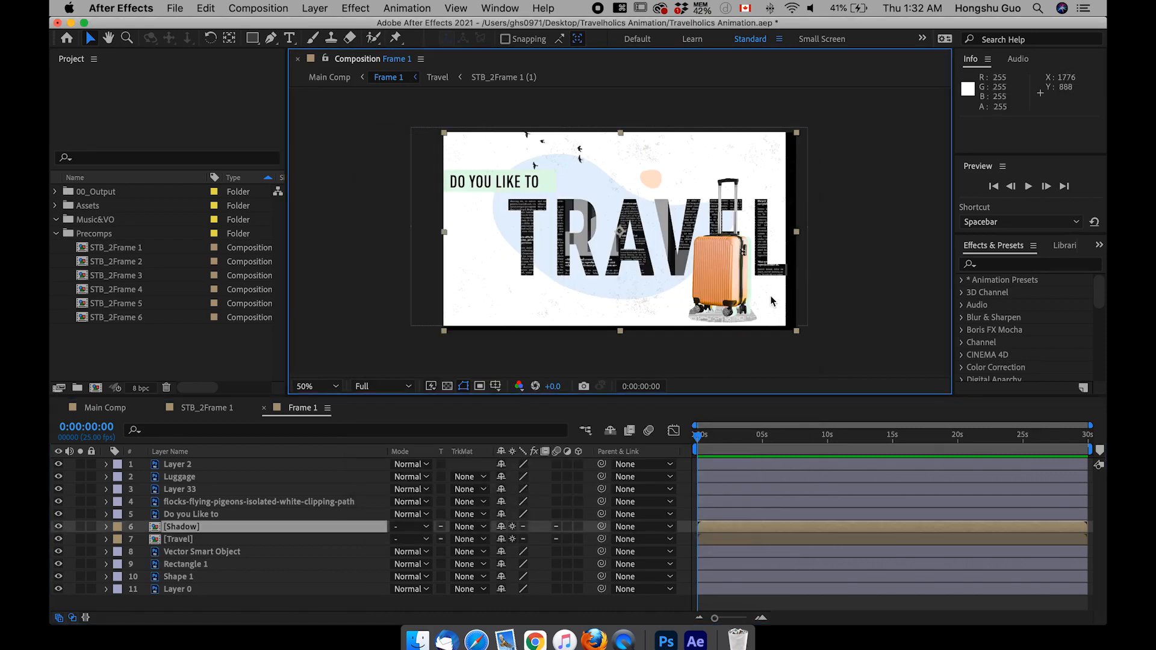
Step: Identify the background by toggling Layer 0's visibility and rename that layer BKG
{"action": "left_click", "coordinate": [265, 525]}
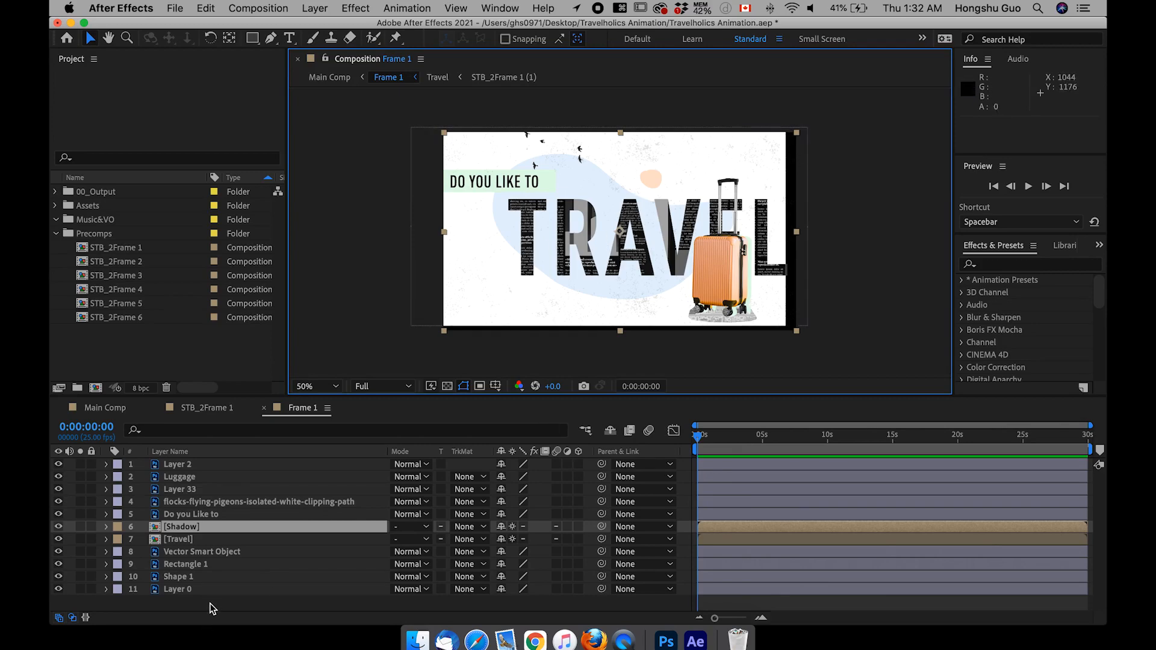
{"action": "left_click", "coordinate": [190, 591]}
{"action": "left_click", "coordinate": [59, 588]}
{"action": "left_click", "coordinate": [59, 588]}
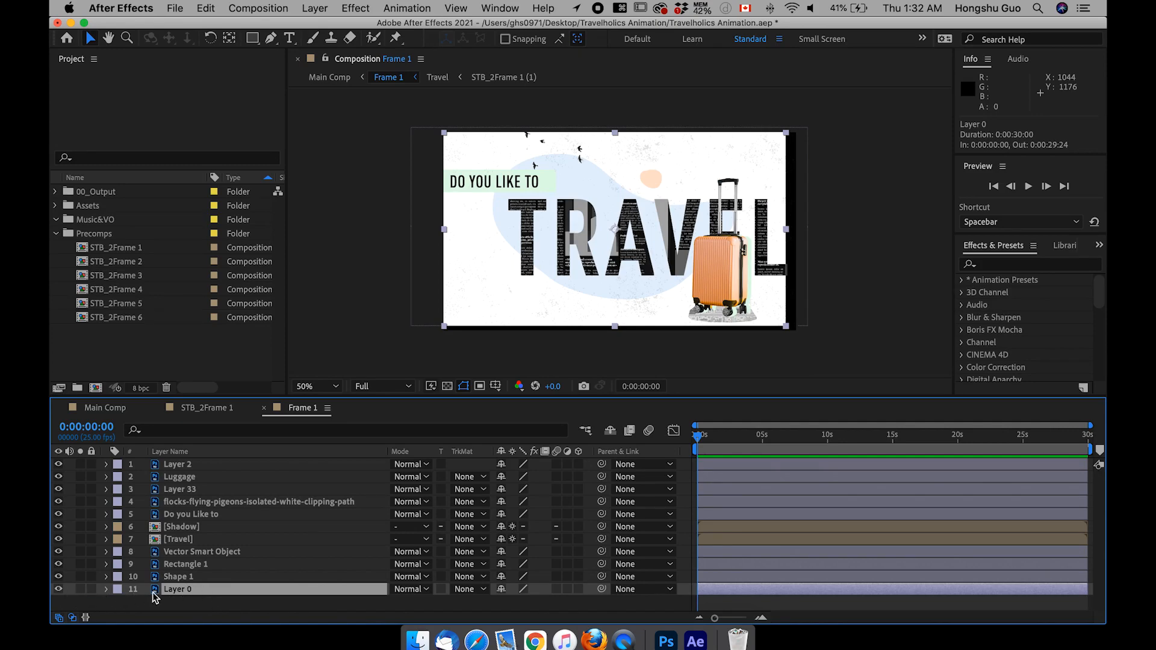
{"action": "key", "text": "Return"}
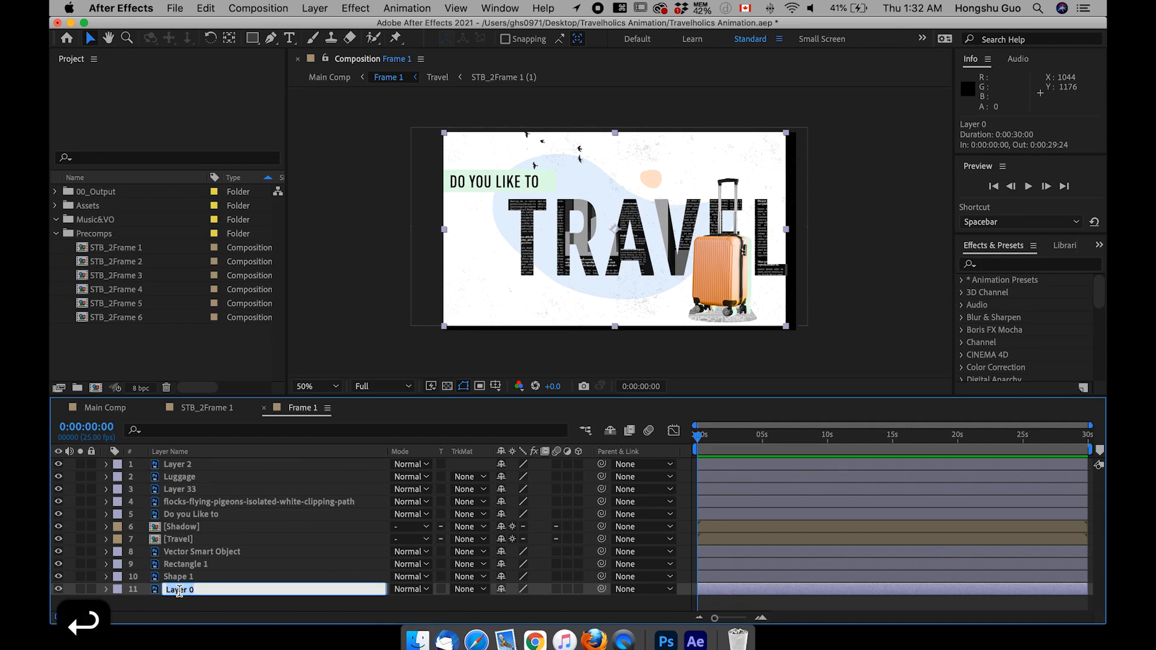
{"action": "type", "text": "BKG"}
{"action": "key", "text": "Return"}
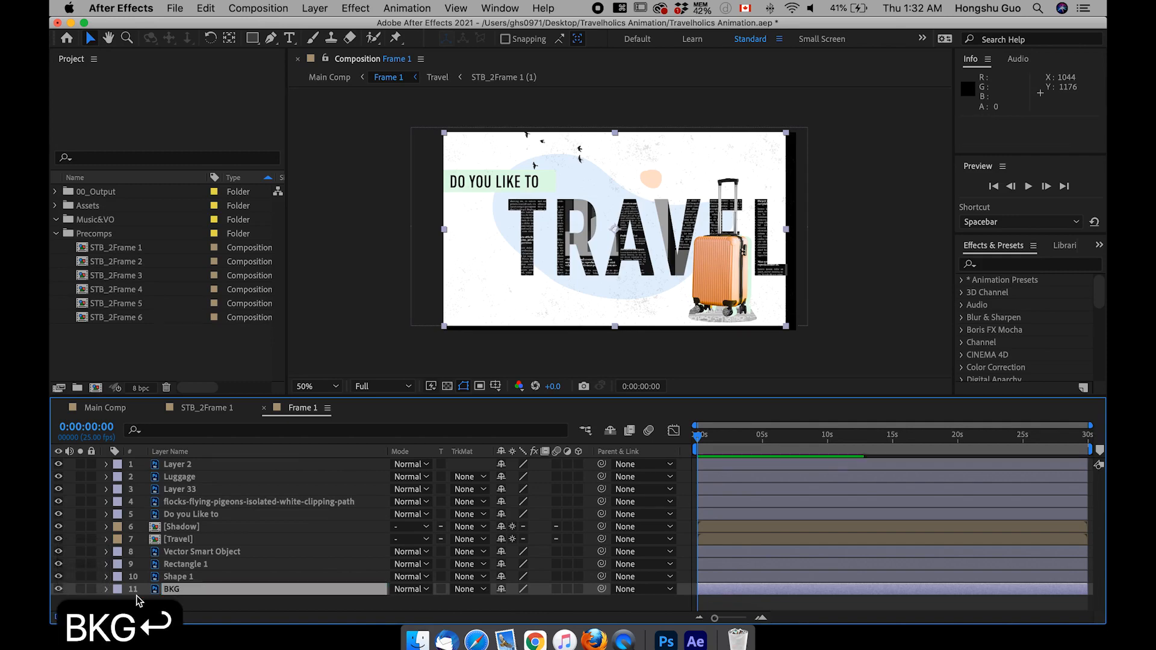
Step: Scale the BKG layer to 109% so the background covers the whole frame
{"action": "left_click", "coordinate": [106, 588]}
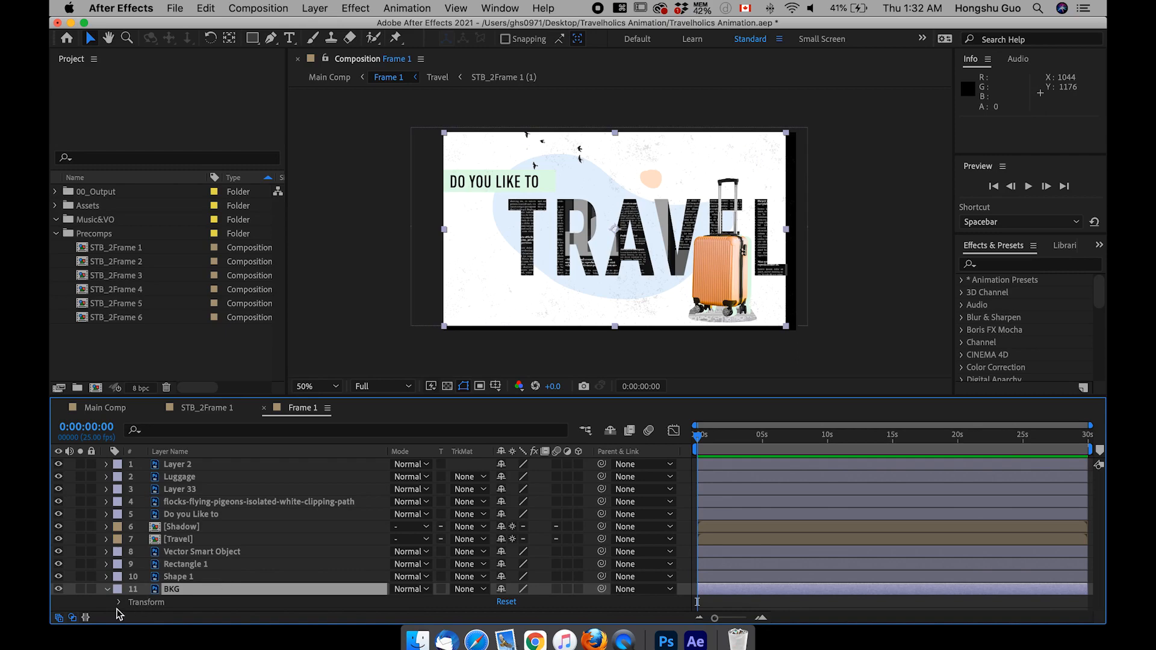
{"action": "left_click", "coordinate": [178, 592]}
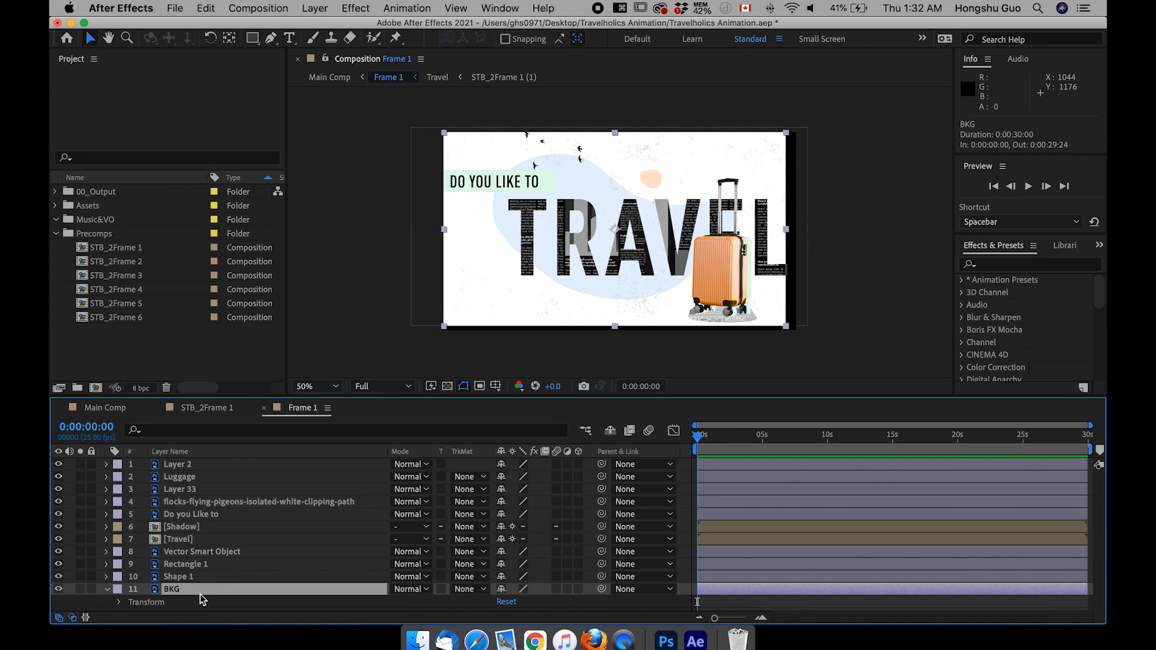
{"action": "key", "text": "s"}
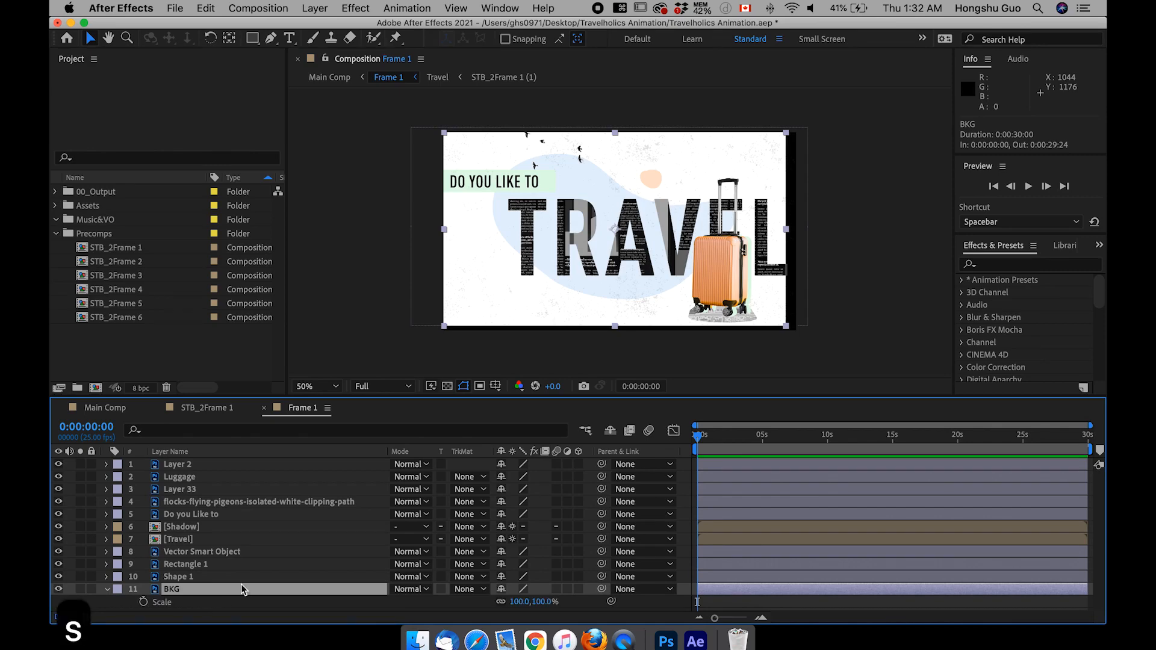
{"action": "left_click_drag", "start_coordinate": [534, 604], "coordinate": [529, 603]}
{"action": "left_click", "coordinate": [528, 603]}
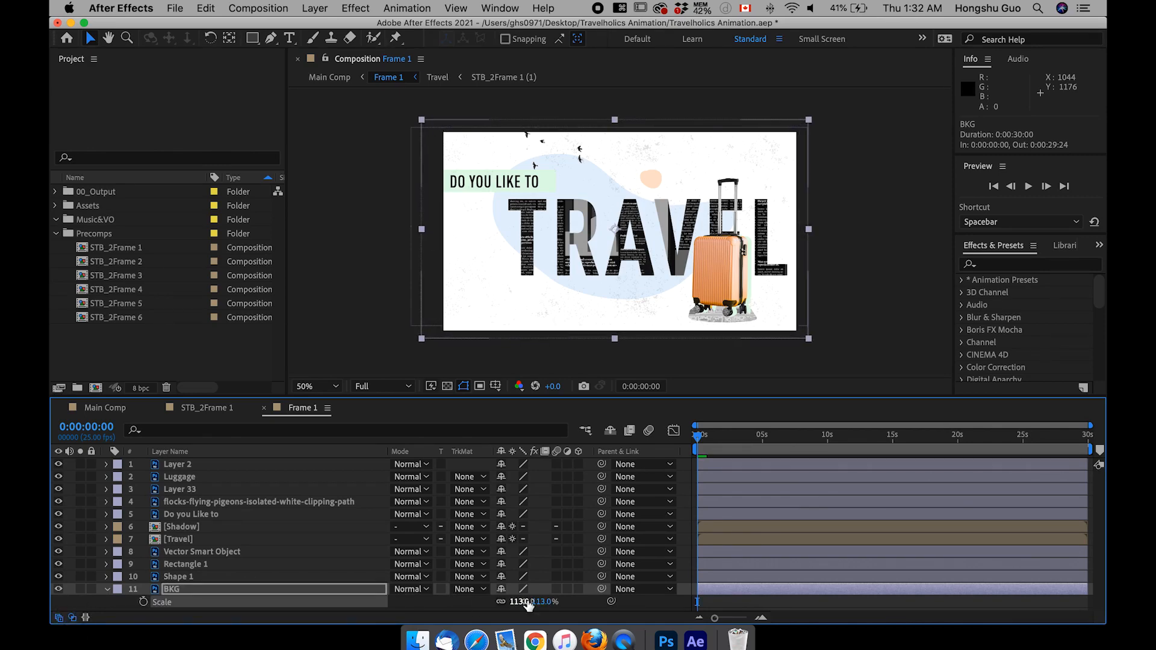
{"action": "type", "text": "109"}
{"action": "key", "text": "Return"}
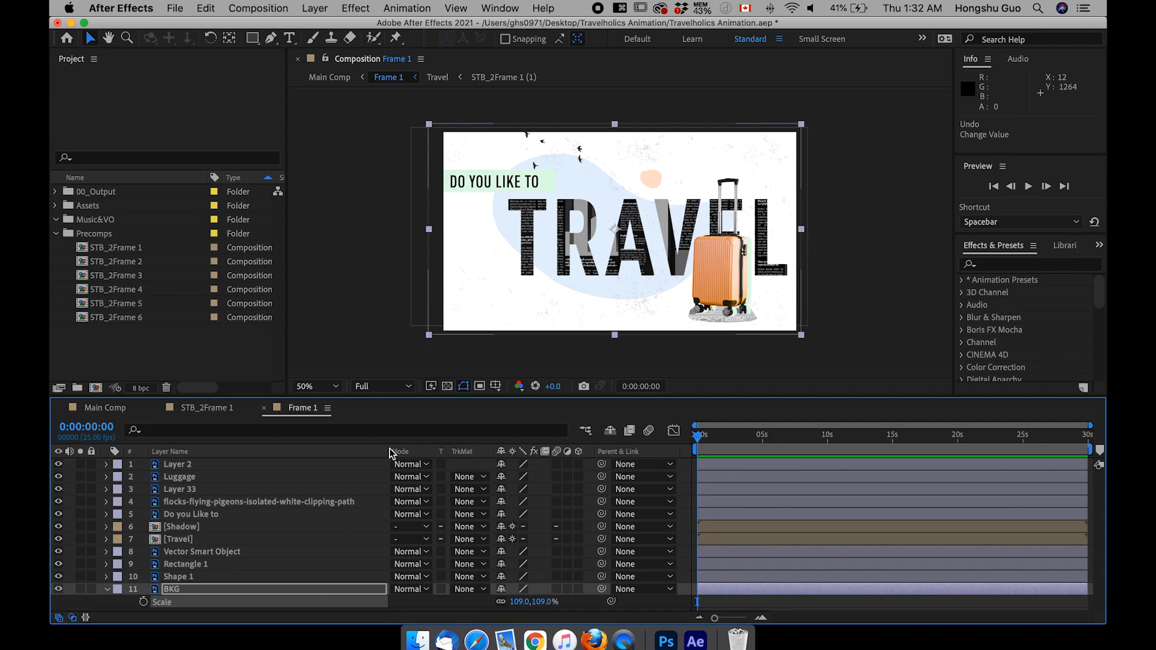
Step: Check the enlarged background in Main Comp and return to the Frame 1 composition
{"action": "left_click", "coordinate": [94, 410]}
{"action": "left_click", "coordinate": [532, 562]}
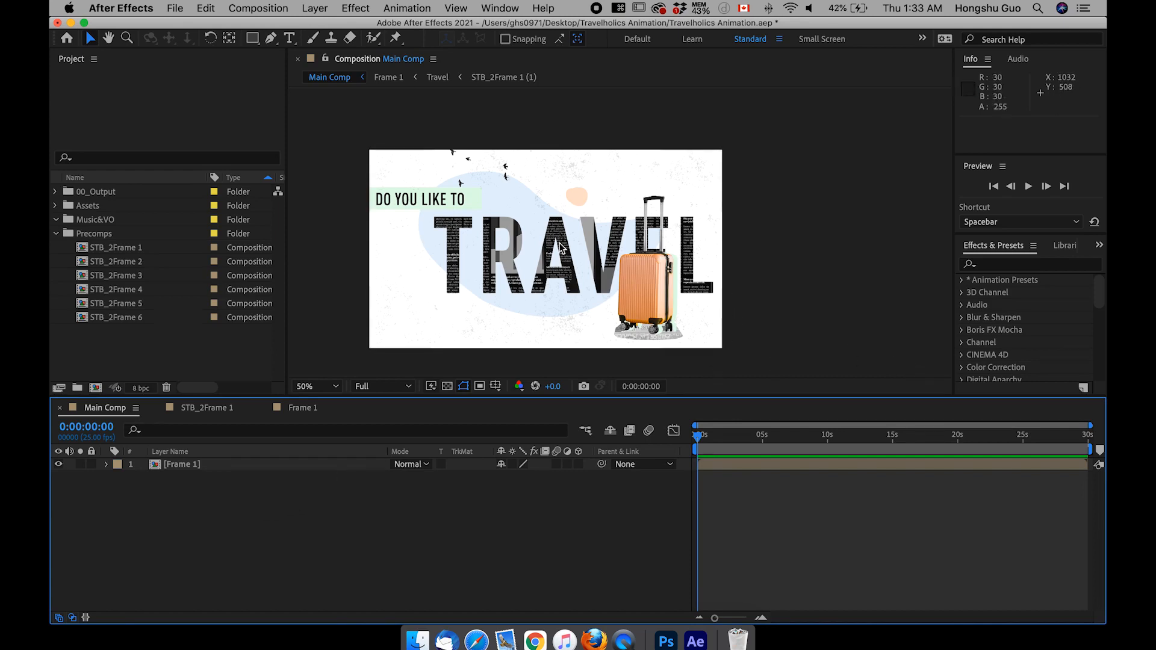
{"action": "double_click", "coordinate": [188, 467]}
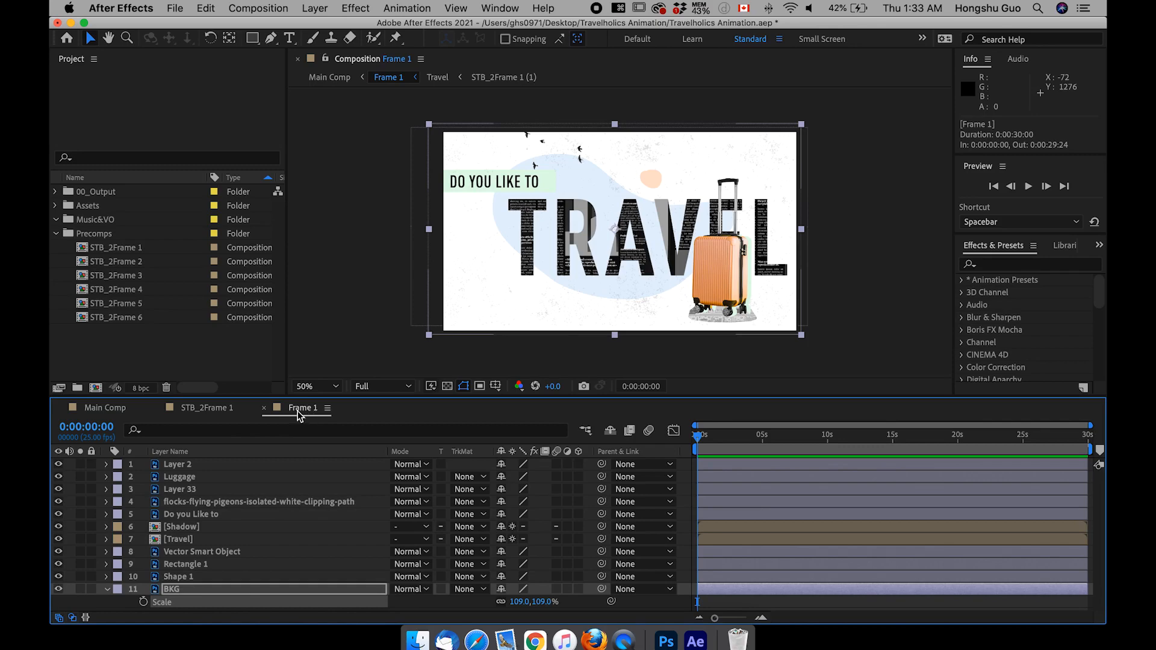
Step: Lock the BKG layer in the Frame 1 composition
{"action": "left_click", "coordinate": [179, 577]}
{"action": "left_click", "coordinate": [181, 589]}
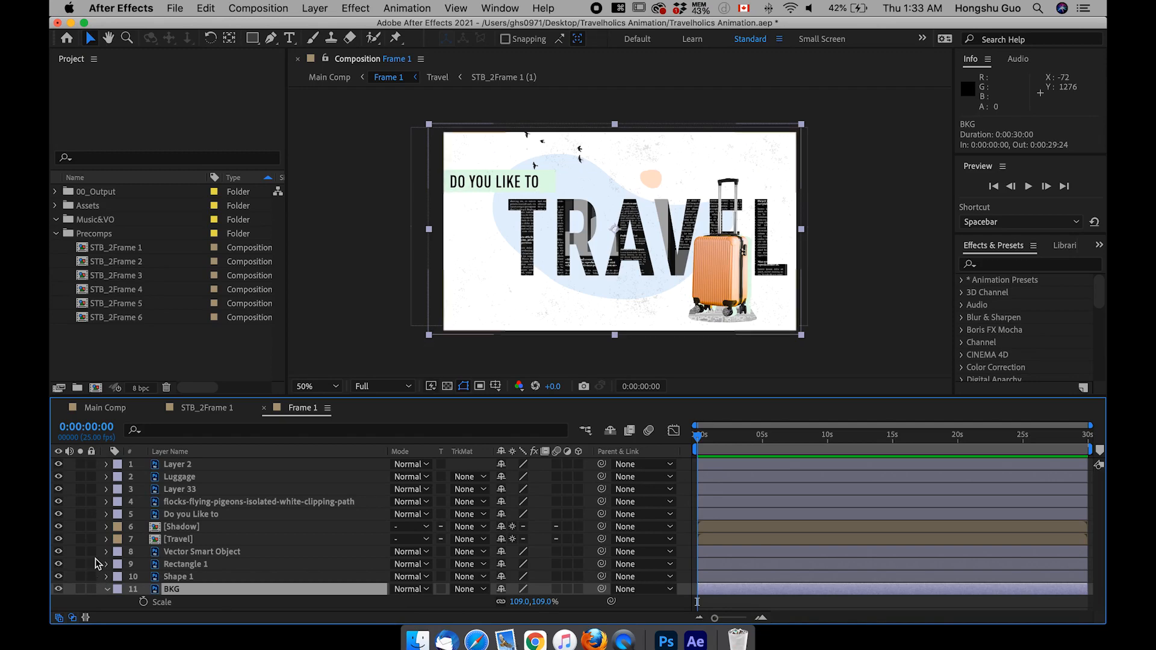
{"action": "left_click", "coordinate": [91, 589]}
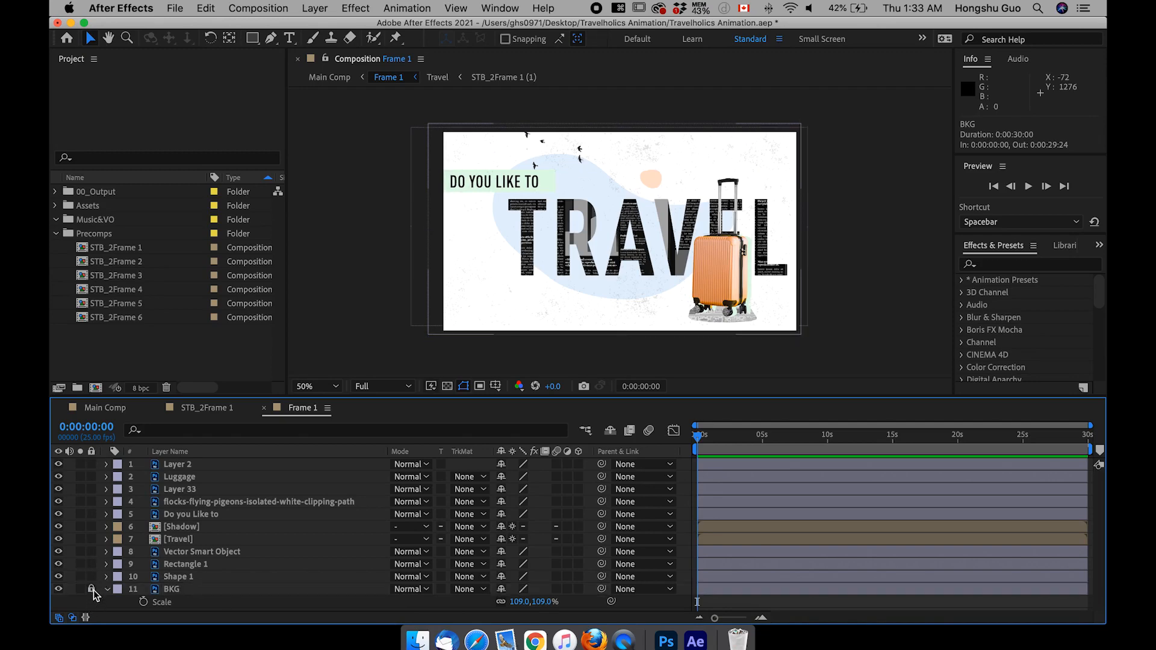
Step: Toggle the Shape 1 layer's visibility to see which element of the design it holds
{"action": "left_click", "coordinate": [180, 577]}
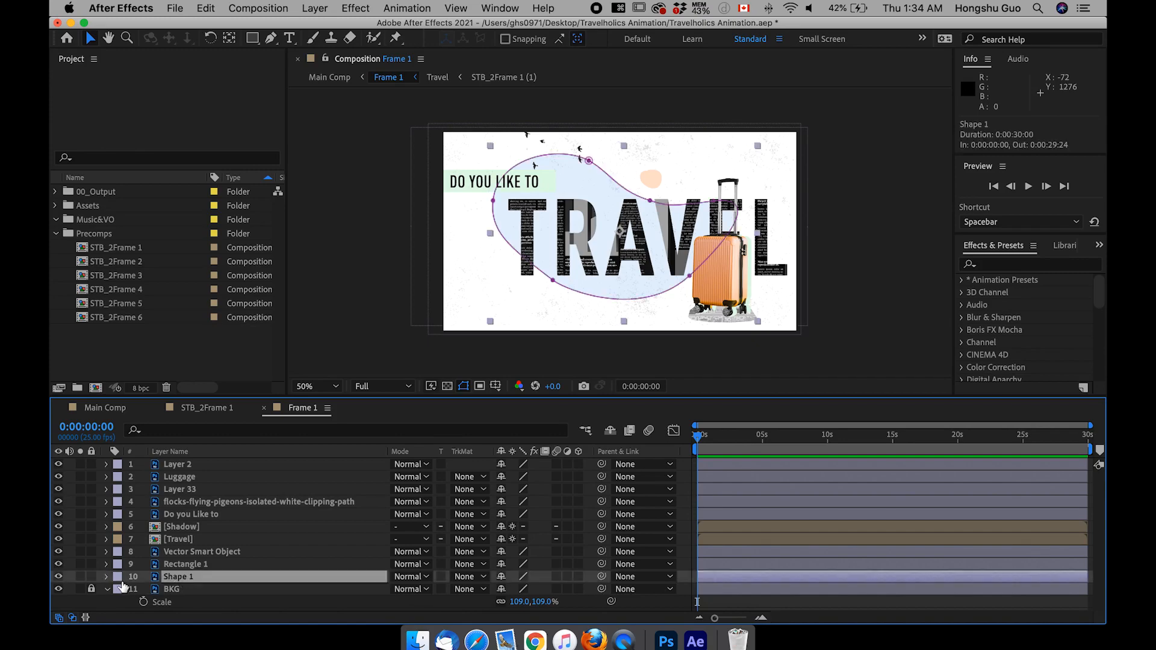
{"action": "left_click", "coordinate": [59, 577]}
{"action": "left_click", "coordinate": [58, 577]}
{"action": "left_click", "coordinate": [59, 577]}
{"action": "left_click", "coordinate": [59, 577]}
Step: Add a Position keyframe to the Shape 1 layer and place it at 0:00:00:10
{"action": "key", "text": "p"}
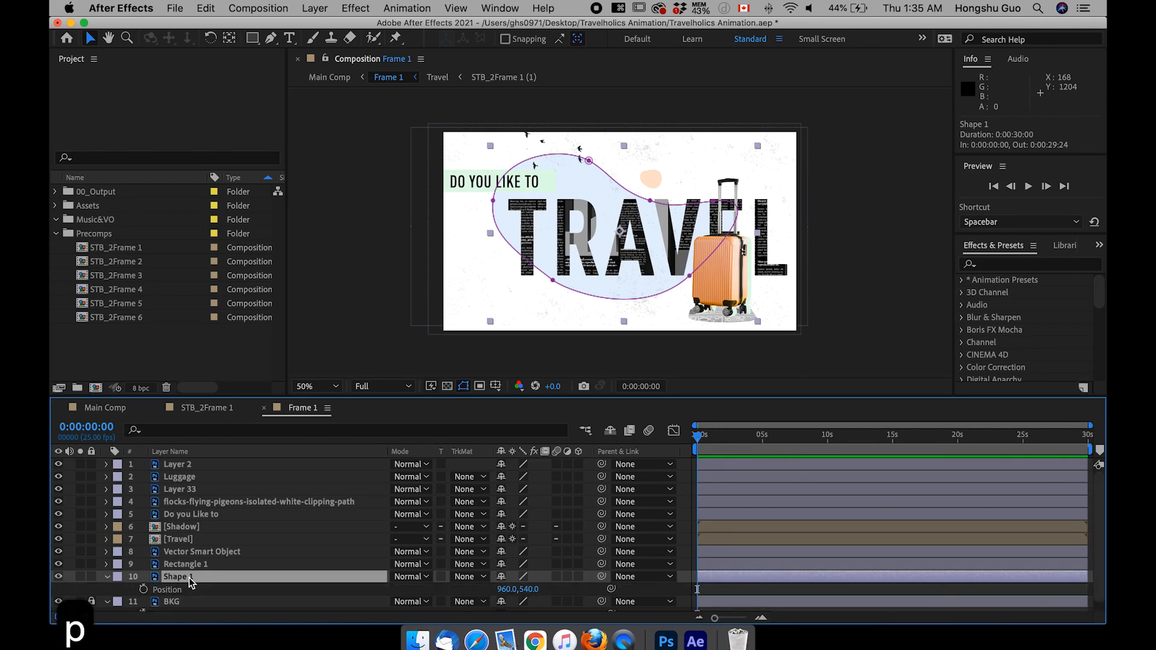
{"action": "left_click", "coordinate": [143, 589]}
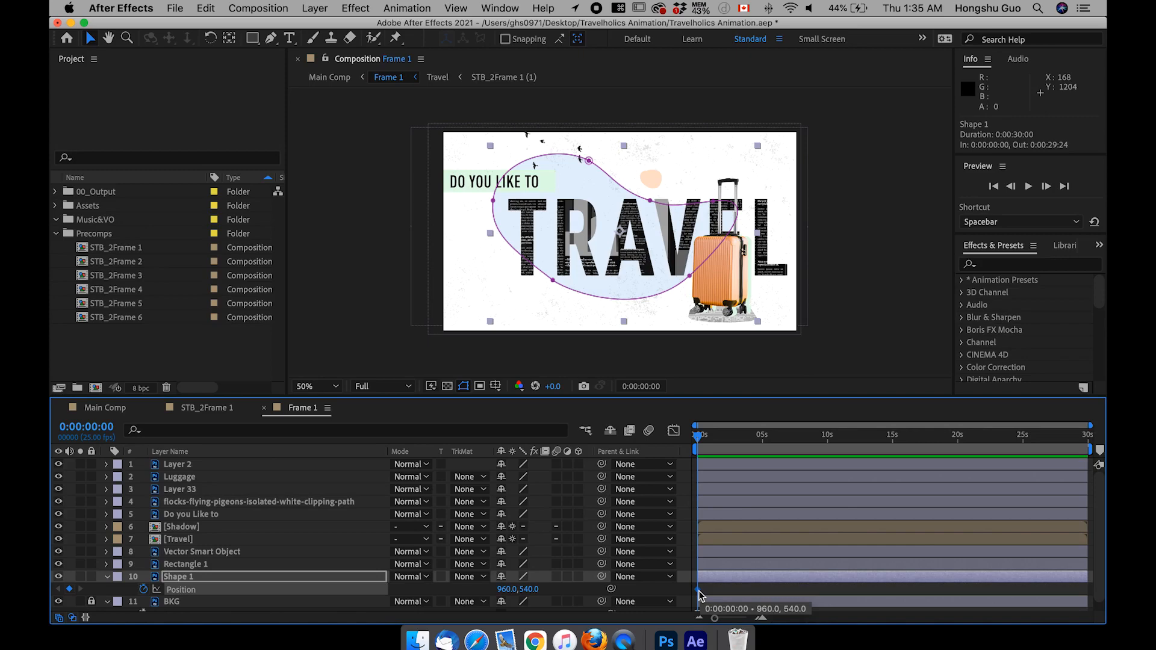
{"action": "key", "text": "super+shift+Right"}
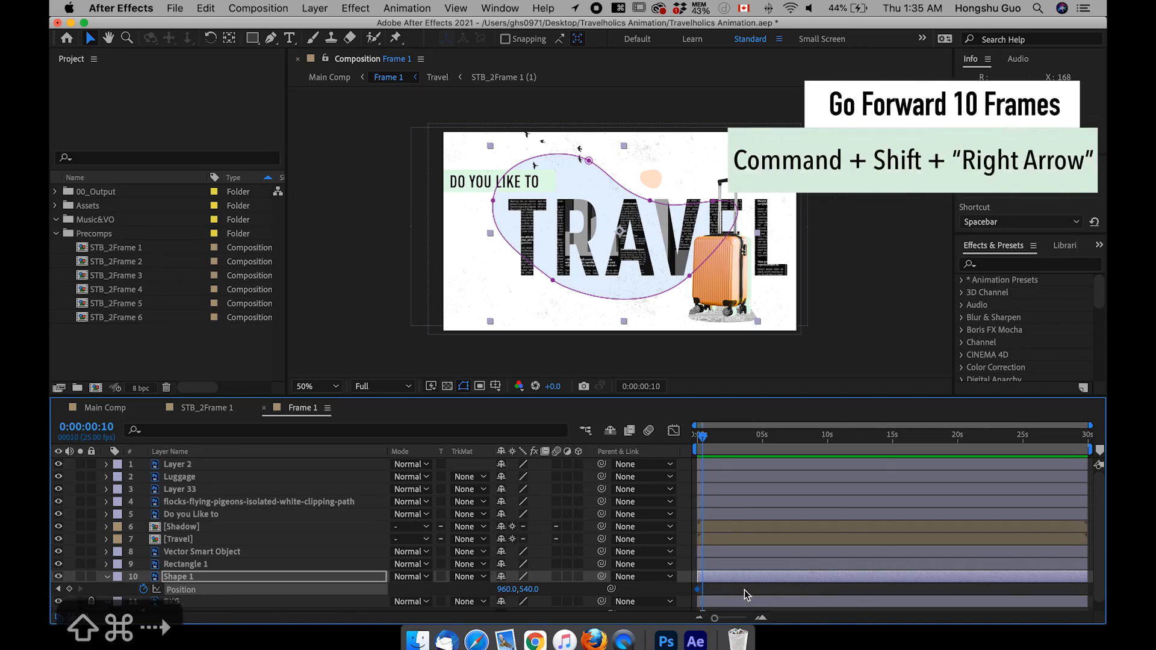
{"action": "left_click_drag", "start_coordinate": [716, 618], "coordinate": [728, 594]}
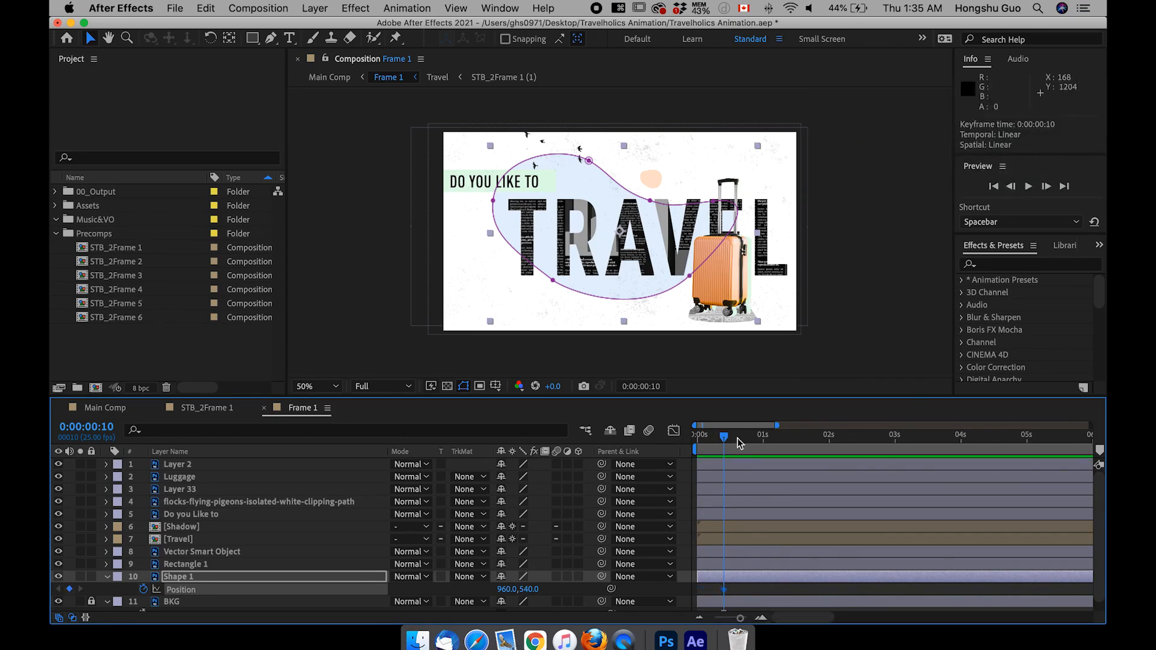
Step: At 0:00:00:00, keyframe Shape 1's position to about 856, 582, preview the movement and select both Position keyframes
{"action": "left_click_drag", "start_coordinate": [725, 436], "coordinate": [681, 439]}
{"action": "left_click", "coordinate": [480, 593]}
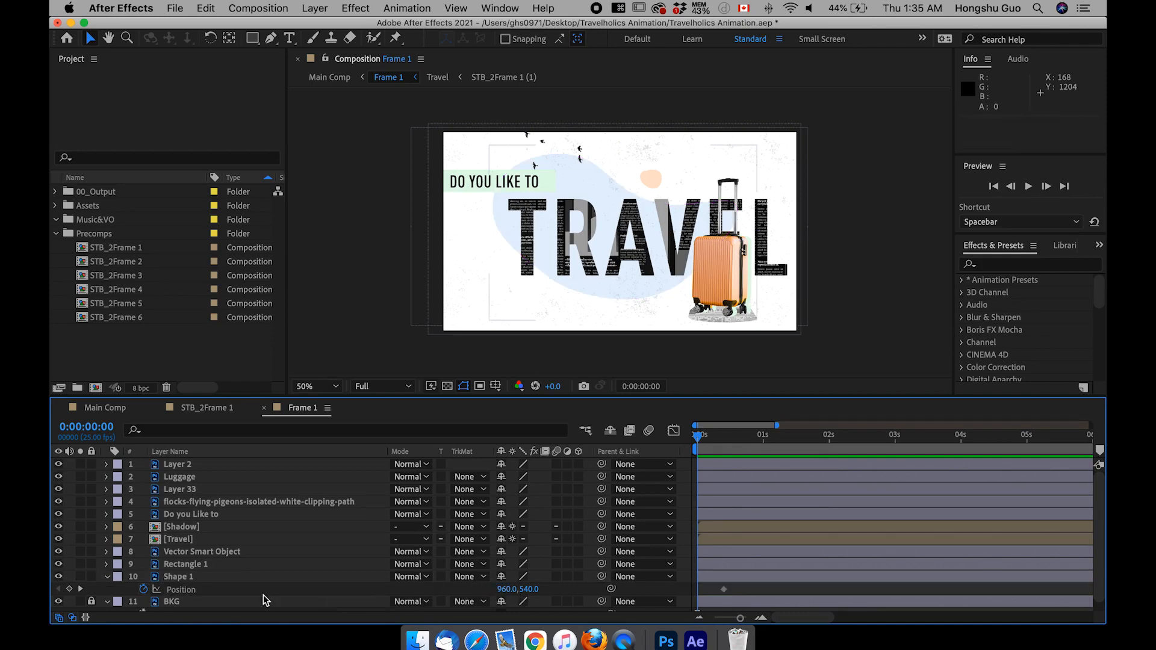
{"action": "mouse_move", "coordinate": [503, 589]}
{"action": "left_mouse_down"}
{"action": "mouse_move", "coordinate": [448, 599]}
{"action": "mouse_move", "coordinate": [544, 589]}
{"action": "mouse_move", "coordinate": [493, 594]}
{"action": "left_mouse_up"}
{"action": "left_click", "coordinate": [756, 590]}
{"action": "left_click_drag", "start_coordinate": [744, 439], "coordinate": [694, 450]}
{"action": "left_click", "coordinate": [724, 590]}
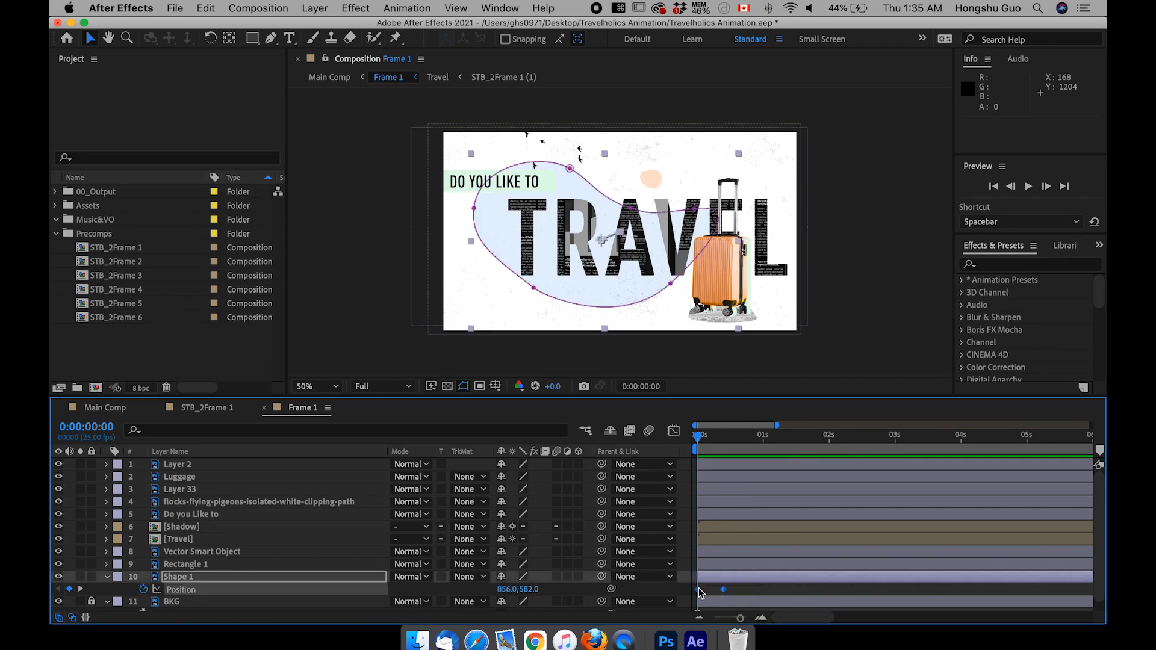
Step: Set the incoming and outgoing velocity influence of both Shape 1 Position keyframes to 66% and preview the movement
{"action": "right_click", "coordinate": [725, 592]}
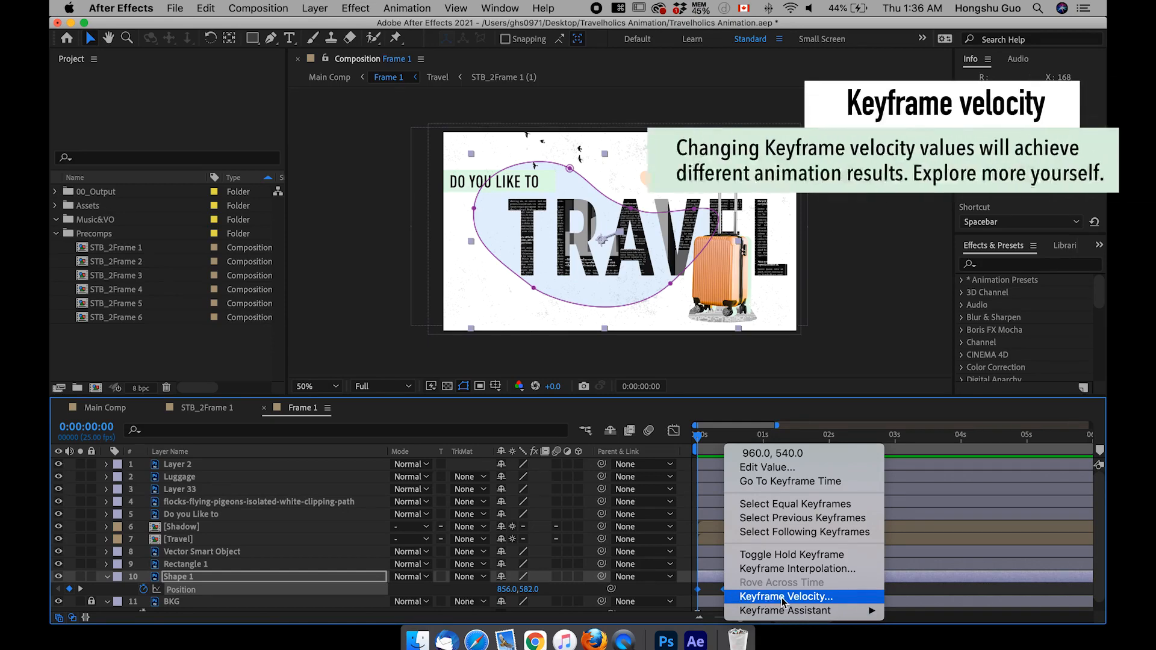
{"action": "left_click", "coordinate": [745, 596]}
{"action": "left_click", "coordinate": [451, 293]}
{"action": "type", "text": "66"}
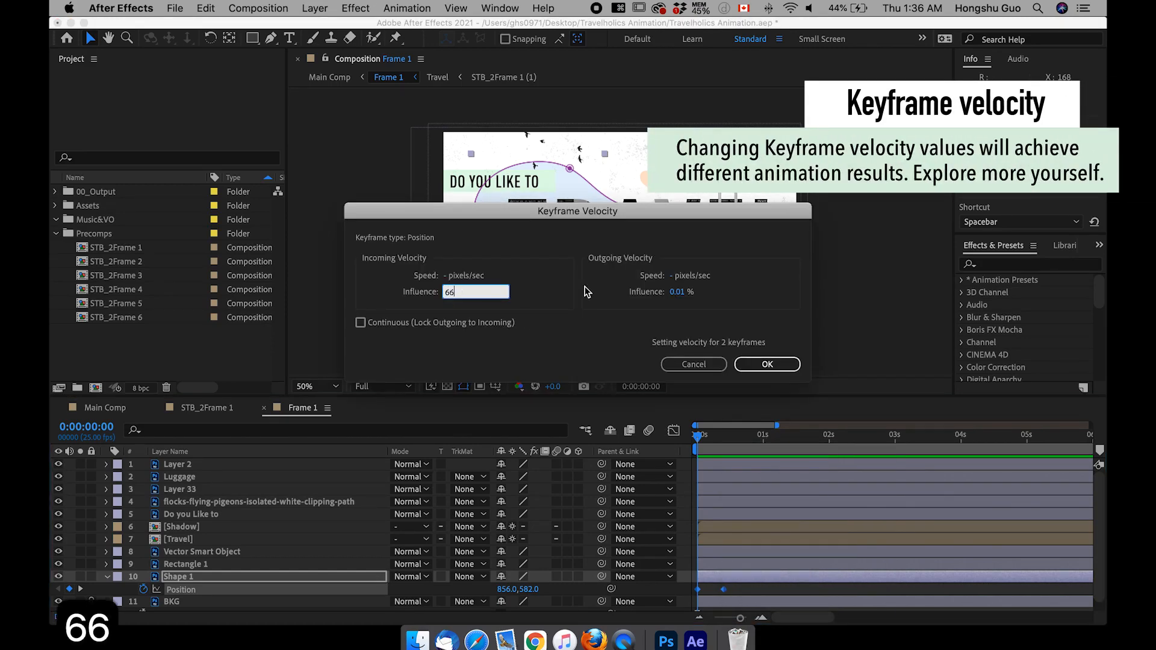
{"action": "left_click", "coordinate": [679, 293]}
{"action": "type", "text": "66"}
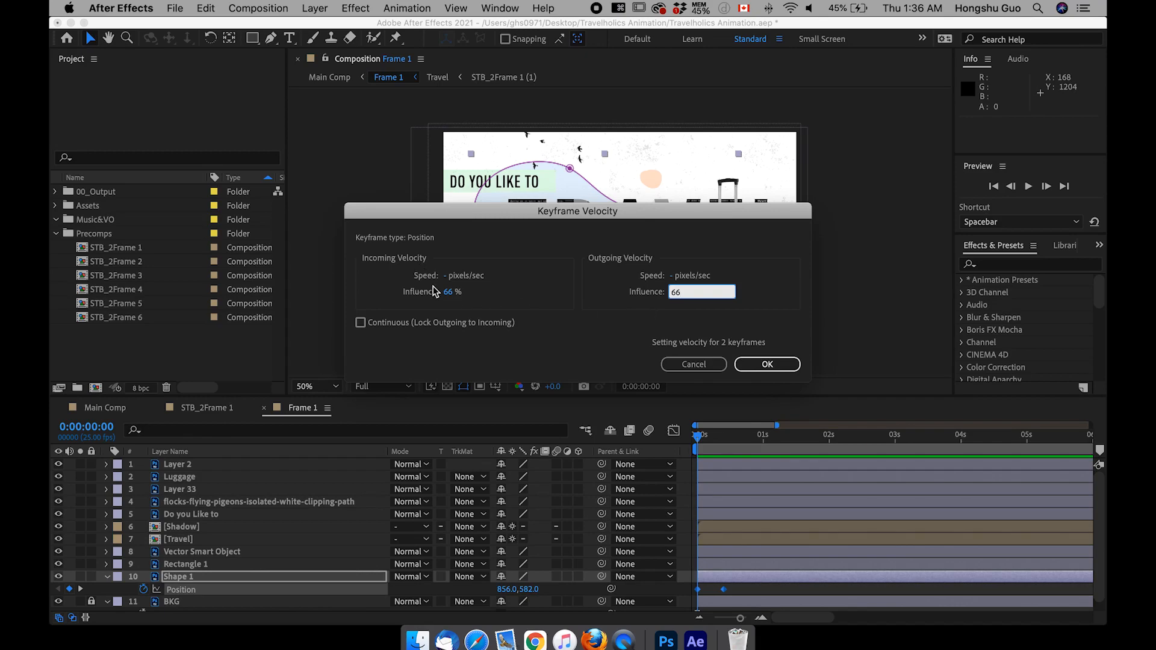
{"action": "left_click", "coordinate": [766, 364]}
{"action": "key", "text": "space"}
Step: At 0:00:00:00, shift Shape 1's starting position to about 703, 721 and preview the entrance
{"action": "key", "text": "space"}
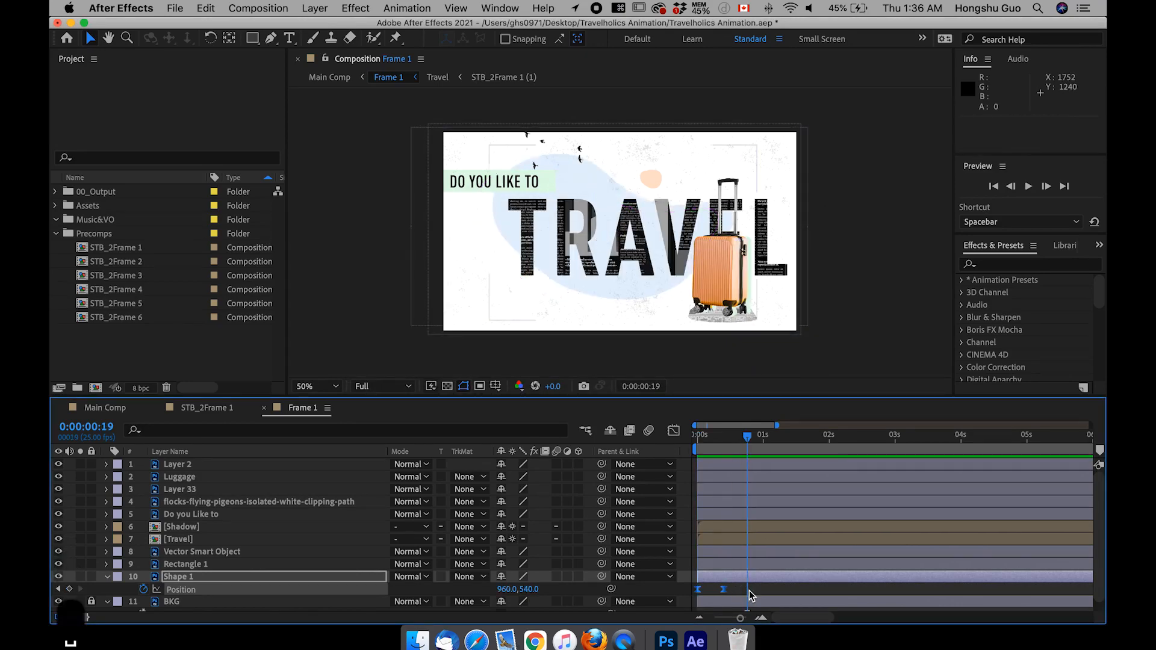
{"action": "left_click", "coordinate": [751, 593]}
{"action": "left_click_drag", "start_coordinate": [726, 435], "coordinate": [684, 437]}
{"action": "key", "text": "space"}
{"action": "key", "text": "space"}
{"action": "key", "text": "space"}
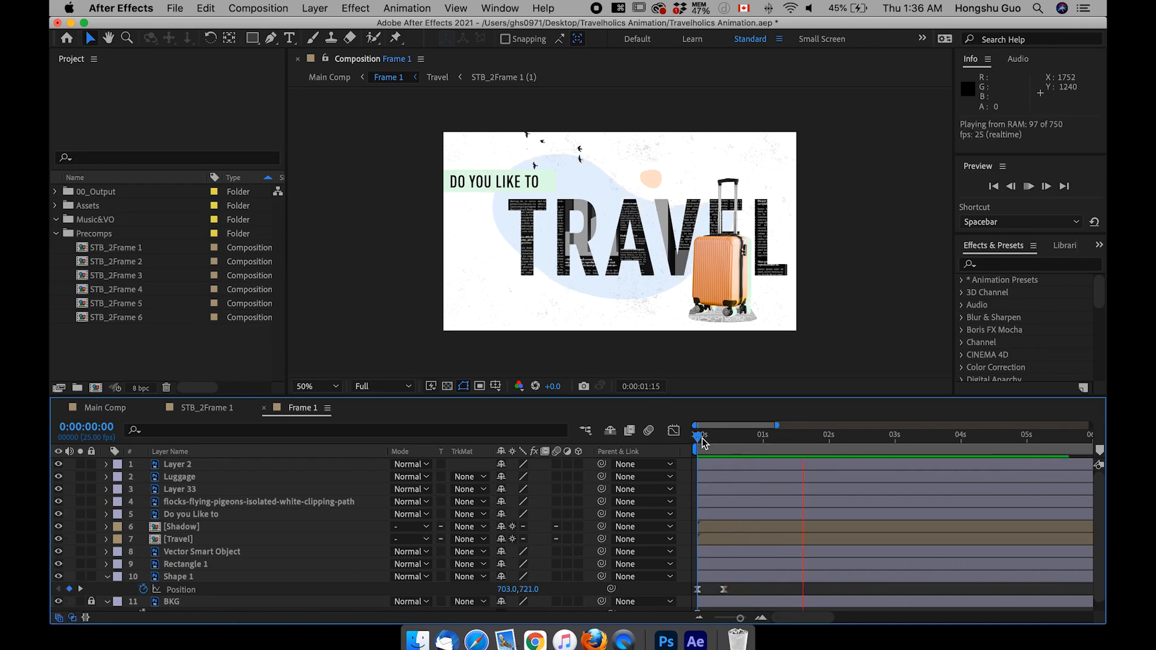
{"action": "key", "text": "space"}
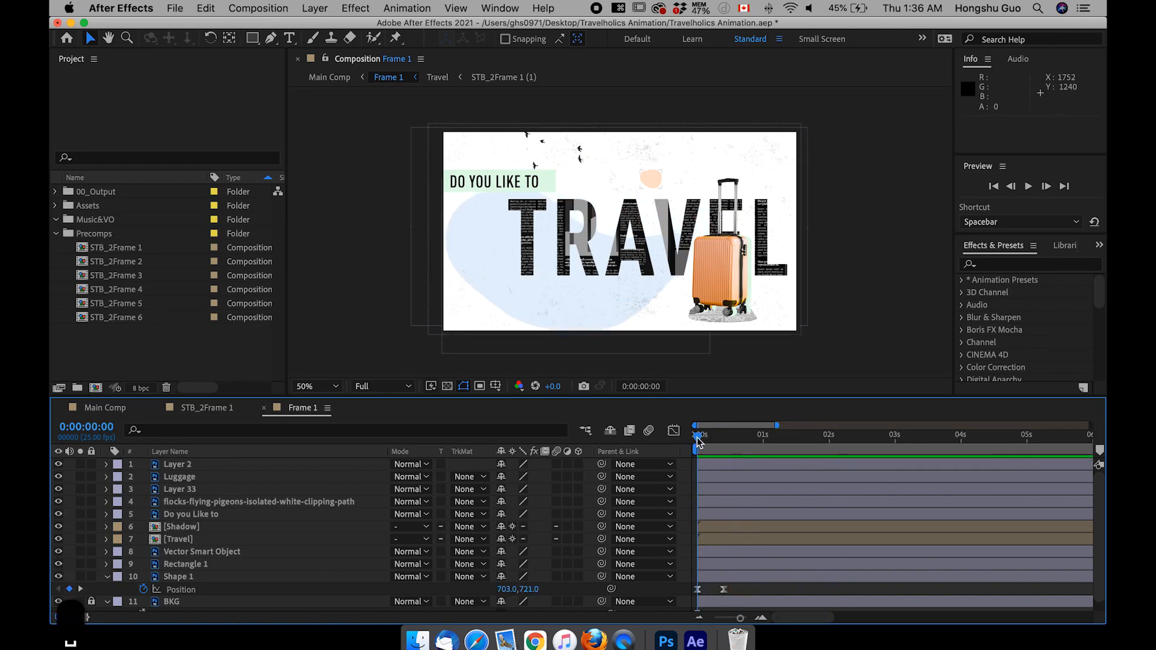
{"action": "key", "text": "space"}
Step: Trim the start of the Shape 1 layer to 0:00:00:03
{"action": "left_click", "coordinate": [705, 440]}
{"action": "left_click_drag", "start_coordinate": [705, 441], "coordinate": [708, 442]}
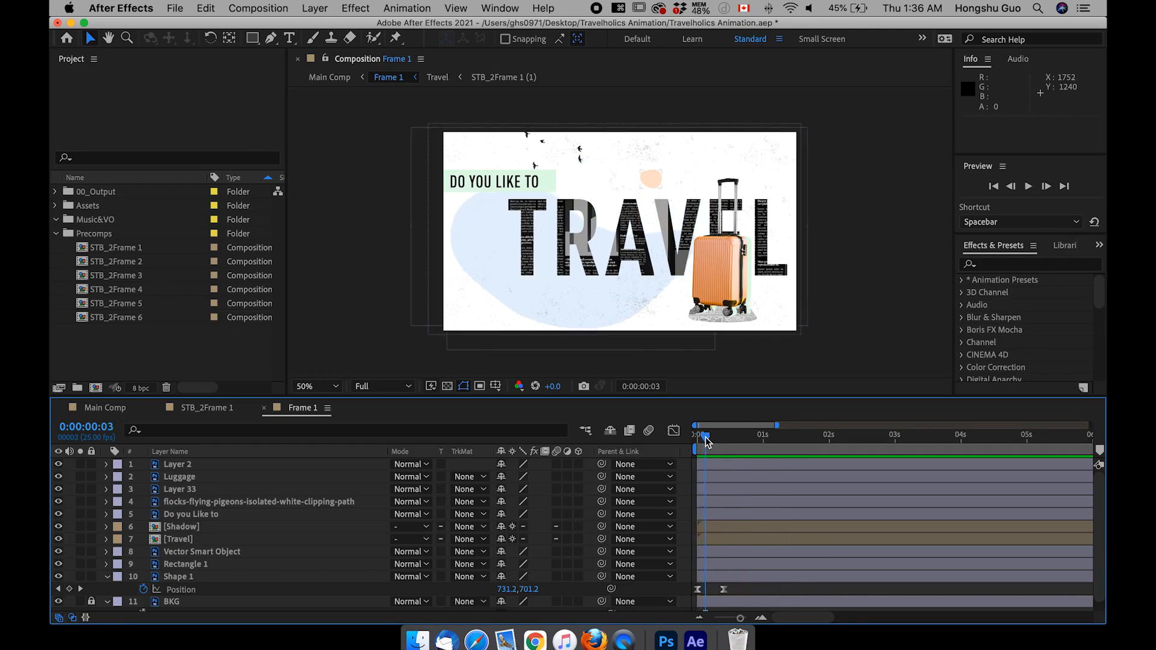
{"action": "left_click", "coordinate": [713, 577]}
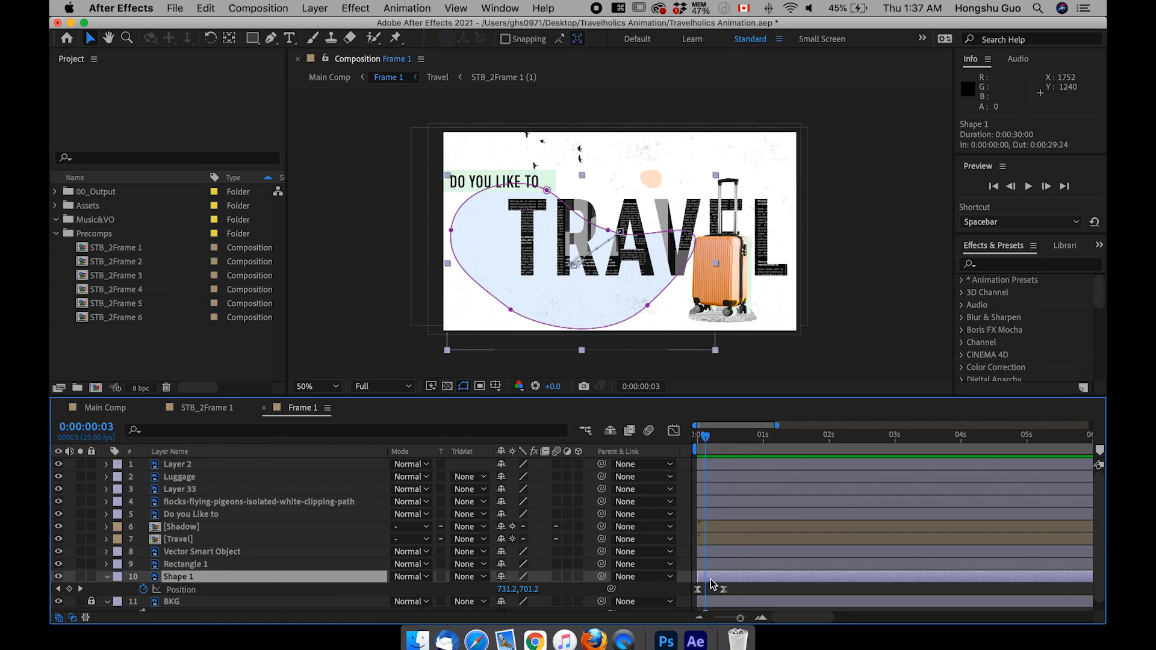
{"action": "key", "text": "alt+bracketleft"}
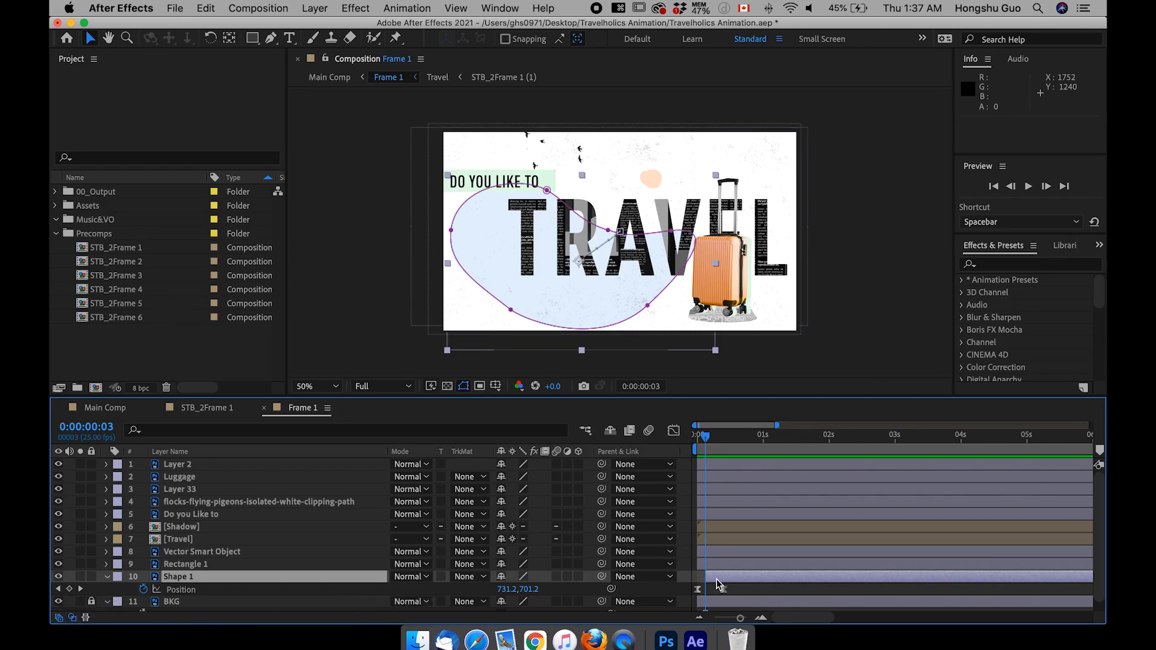
Step: Preview the entrance from the first frame and trim the start of the Shape 1 layer to 0:00:00:05
{"action": "left_click", "coordinate": [698, 437]}
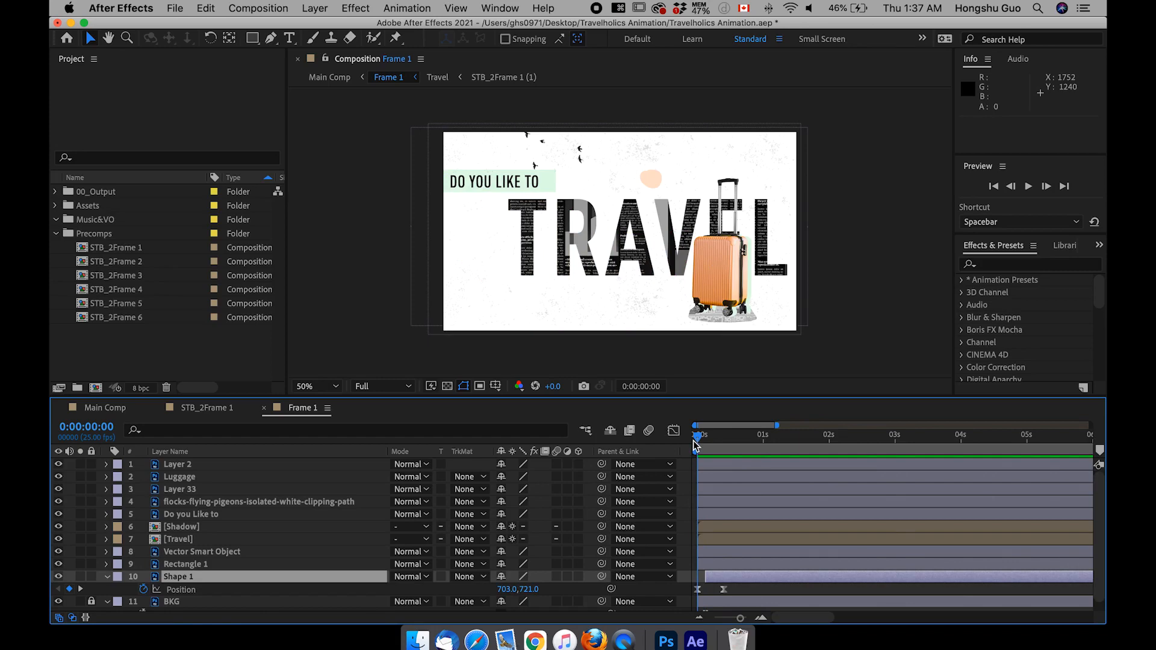
{"action": "key", "text": "space"}
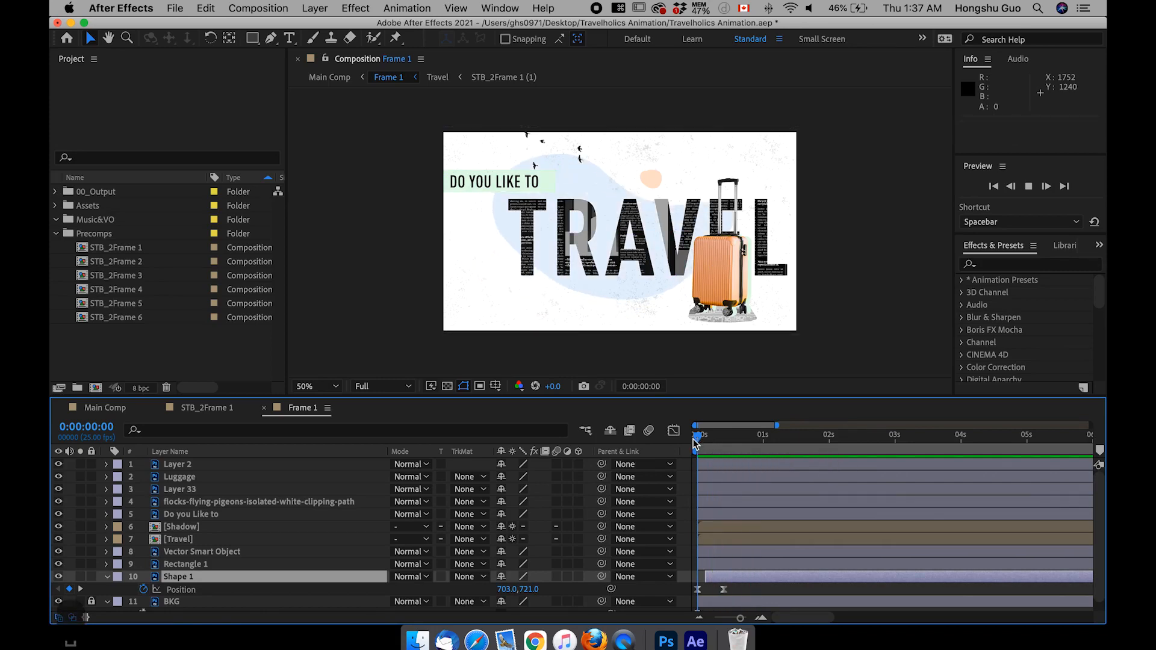
{"action": "key", "text": "space"}
{"action": "key", "text": "space"}
{"action": "left_click", "coordinate": [712, 438]}
{"action": "key", "text": "alt+["}
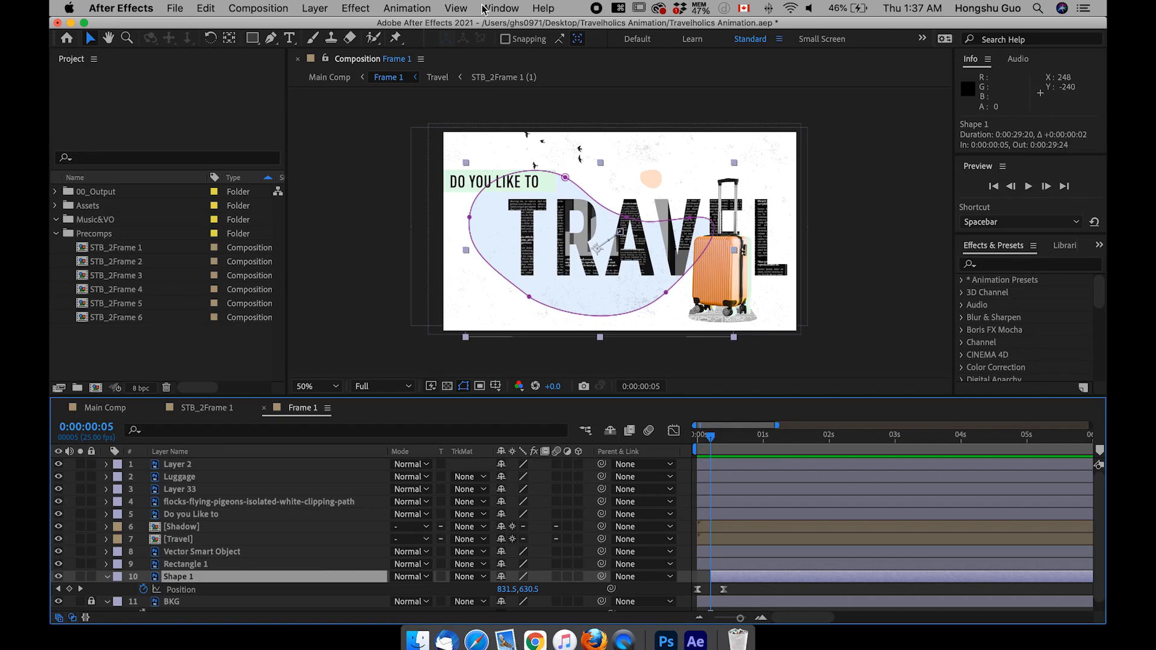
Step: Search the effects for "linear" and apply the Linear Wipe preset from Transitions - Wipes to the Shape 1 layer
{"action": "left_click", "coordinate": [501, 8]}
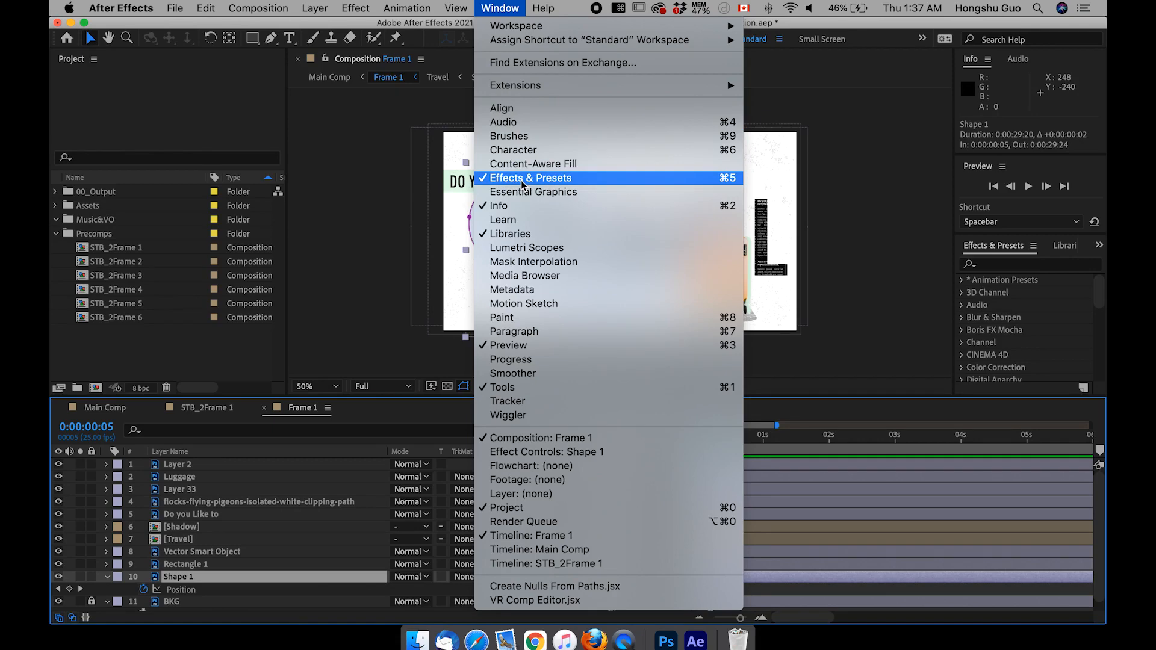
{"action": "left_click", "coordinate": [1007, 269]}
{"action": "type", "text": "li"}
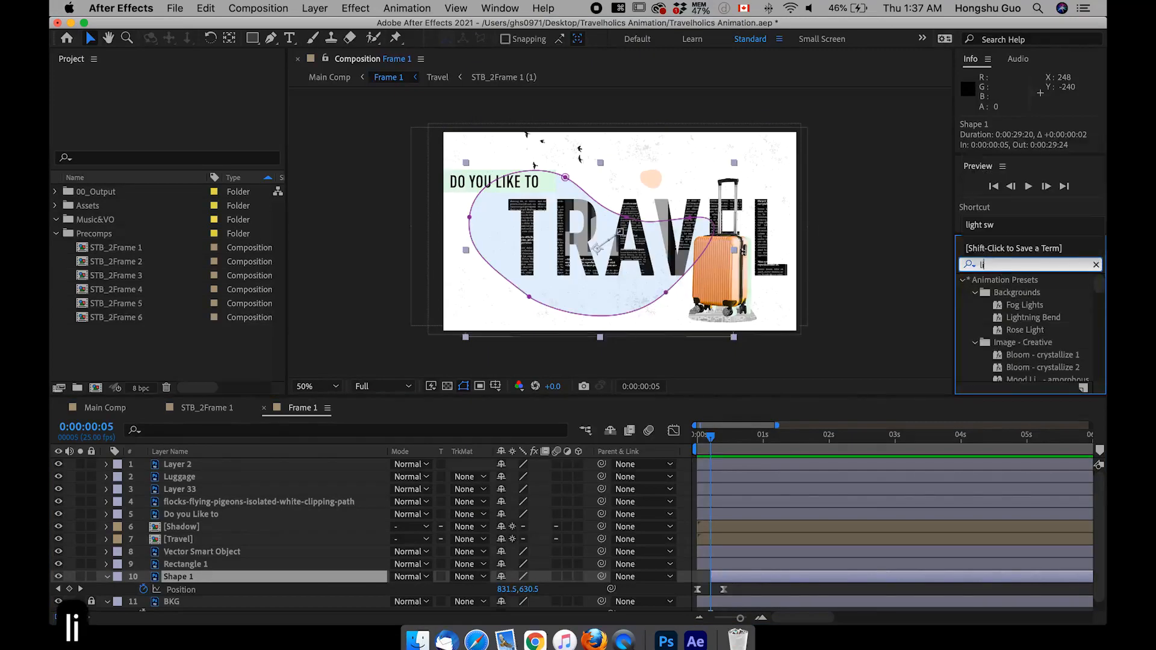
{"action": "type", "text": "near"}
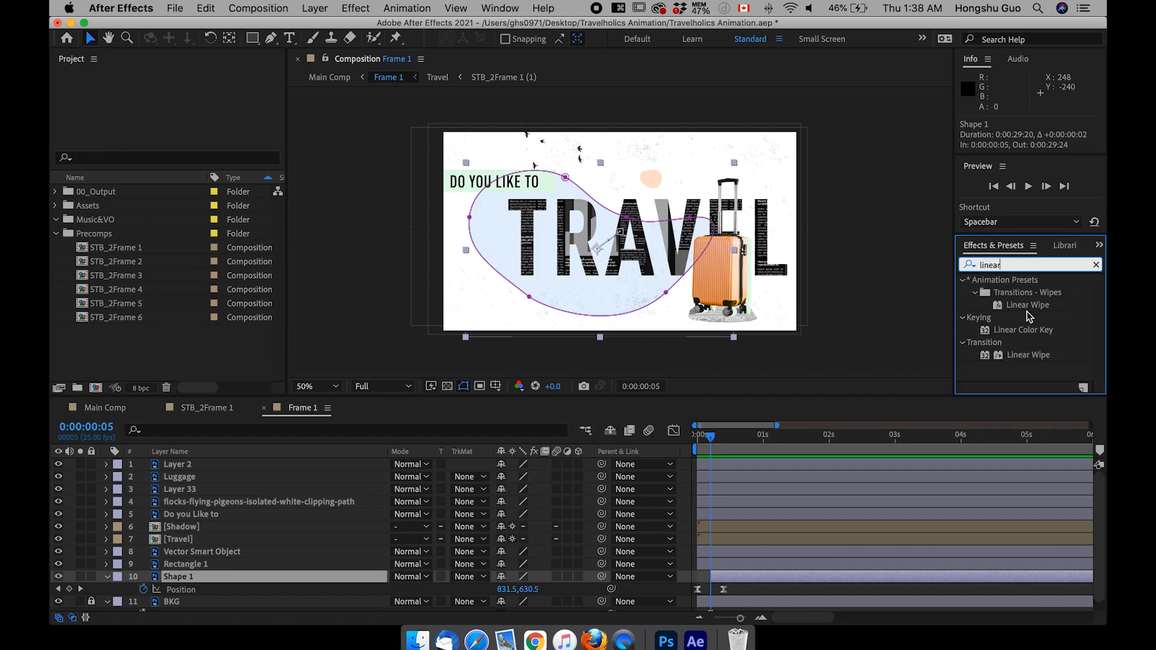
{"action": "double_click", "coordinate": [1026, 306]}
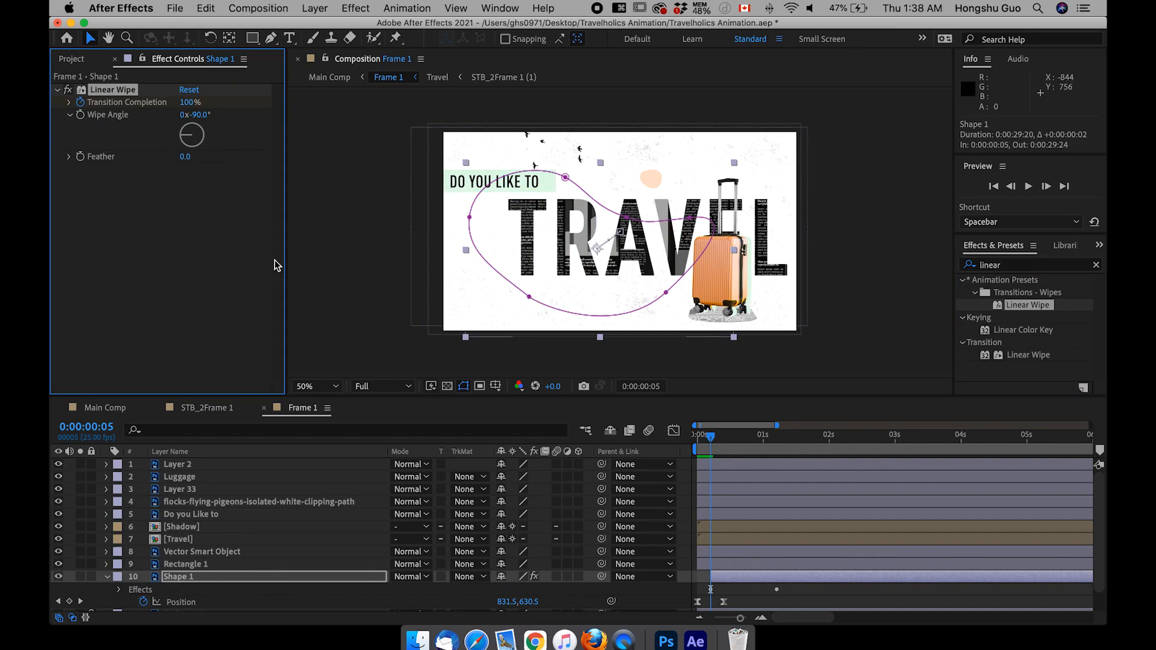
Step: Reveal Shape 1's keyframes, move the ending Transition Completion keyframe to 0:00:00:12 and set the Wipe Angle to -145°
{"action": "left_click_drag", "start_coordinate": [711, 439], "coordinate": [720, 440]}
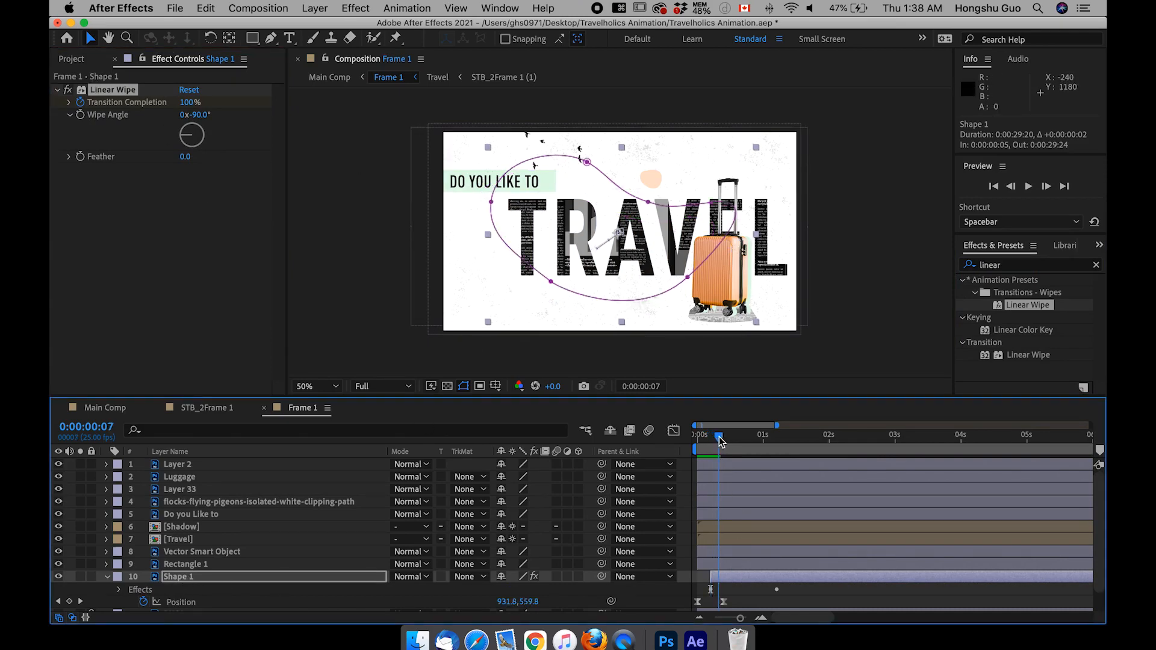
{"action": "left_click", "coordinate": [729, 581]}
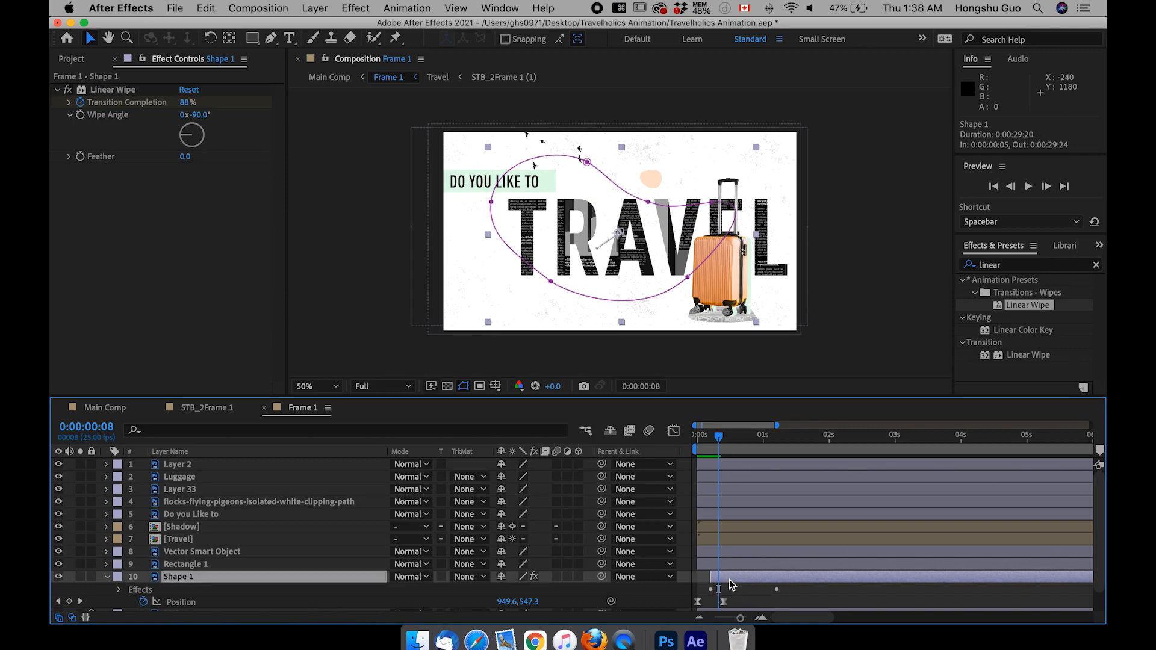
{"action": "key", "text": "u"}
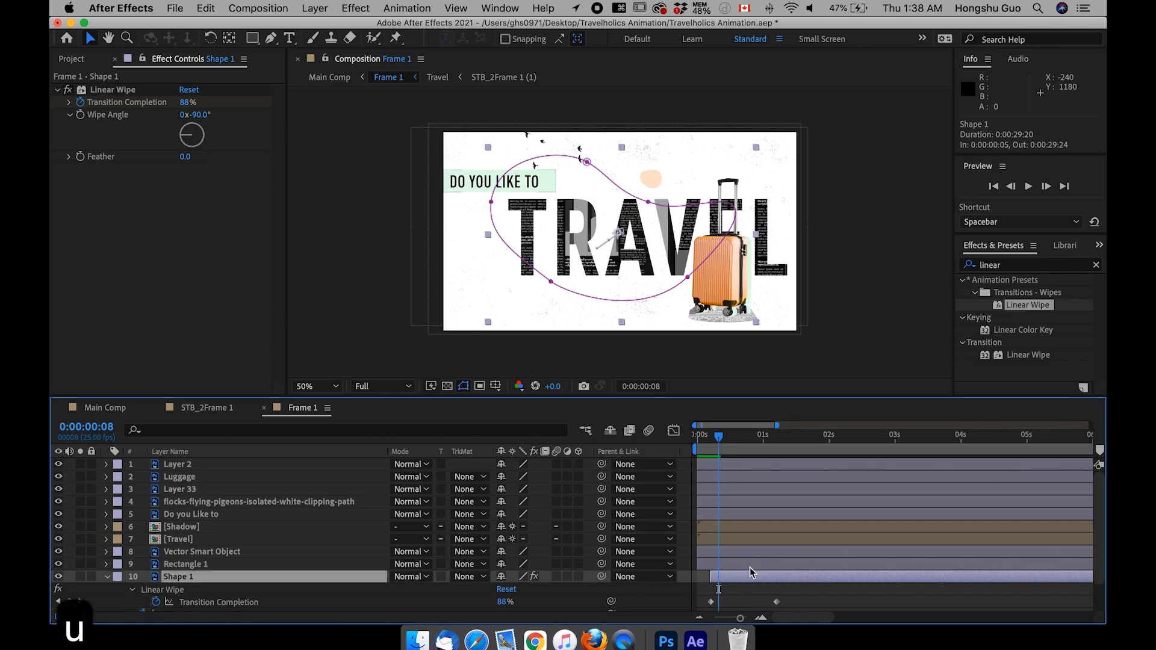
{"action": "scroll", "coordinate": [749, 572], "scroll_direction": "down", "scroll_amount": 2}
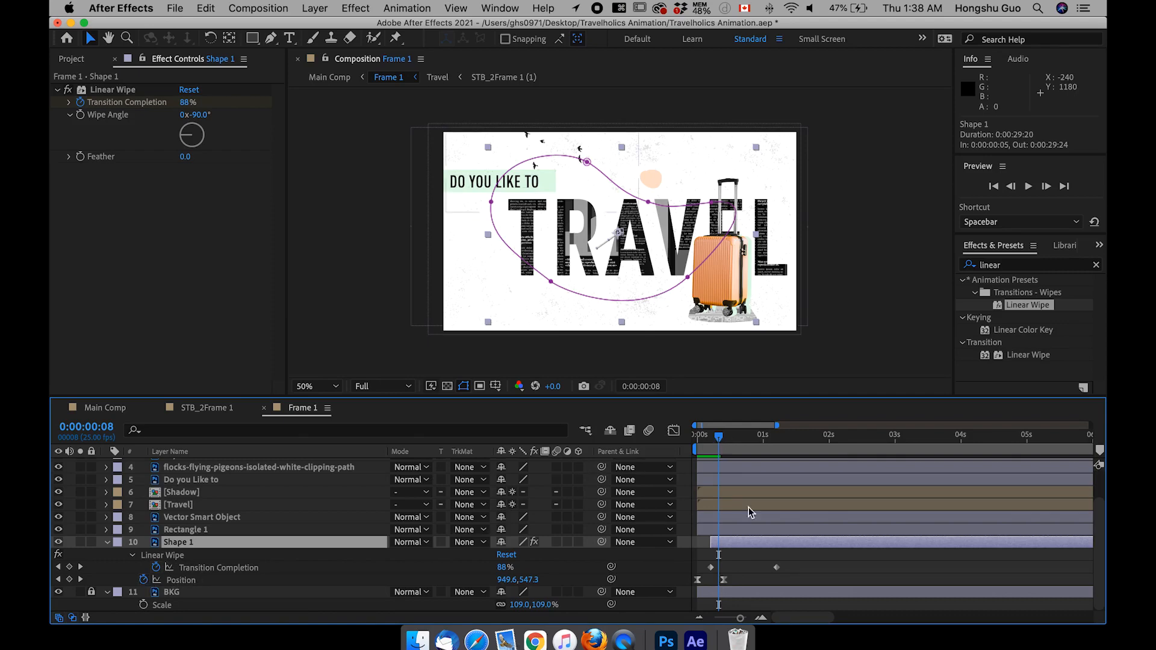
{"action": "left_click_drag", "start_coordinate": [776, 568], "coordinate": [728, 568]}
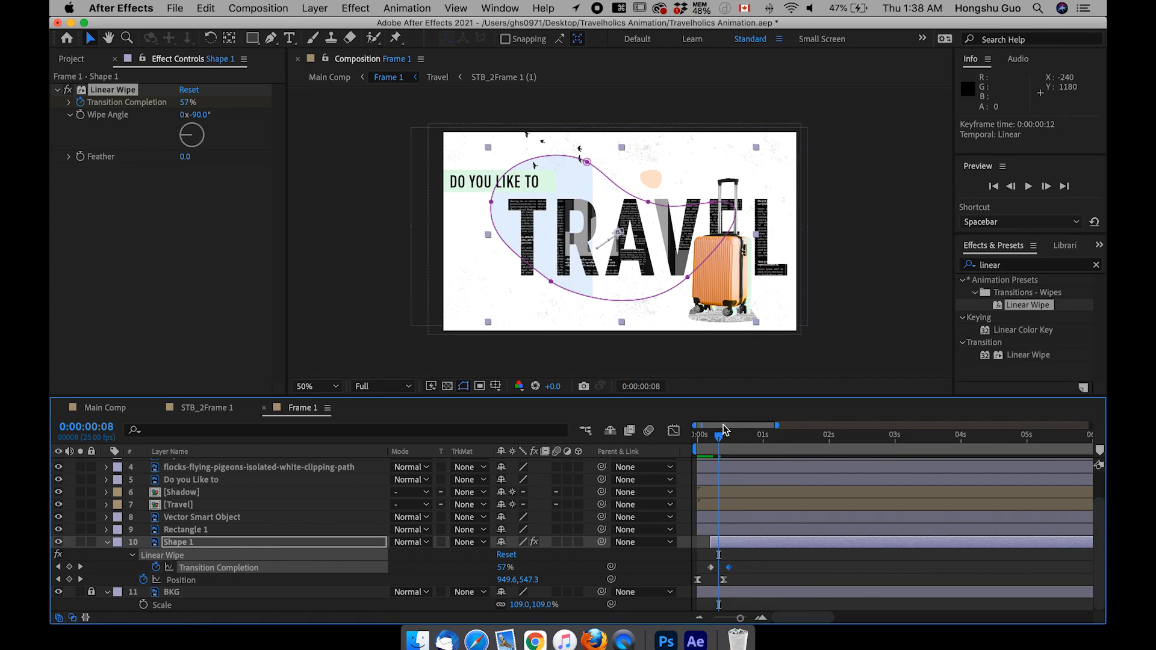
{"action": "mouse_move", "coordinate": [721, 442]}
{"action": "left_mouse_down"}
{"action": "mouse_move", "coordinate": [739, 440]}
{"action": "mouse_move", "coordinate": [708, 446]}
{"action": "mouse_move", "coordinate": [718, 441]}
{"action": "left_mouse_up"}
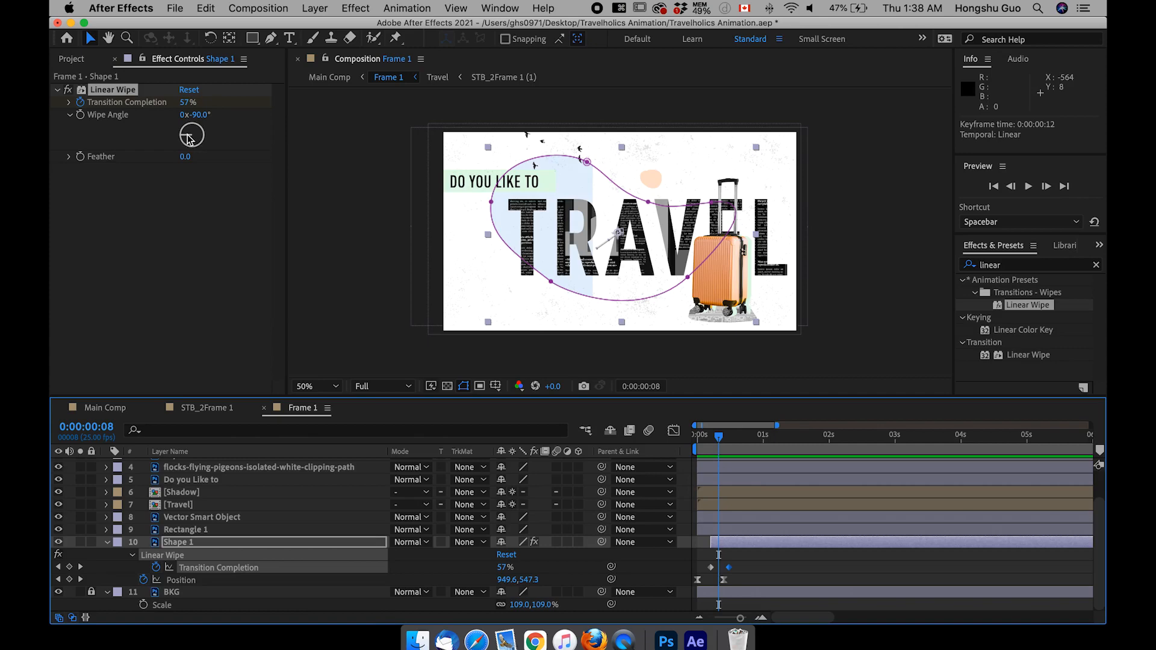
{"action": "left_click_drag", "start_coordinate": [189, 138], "coordinate": [191, 141]}
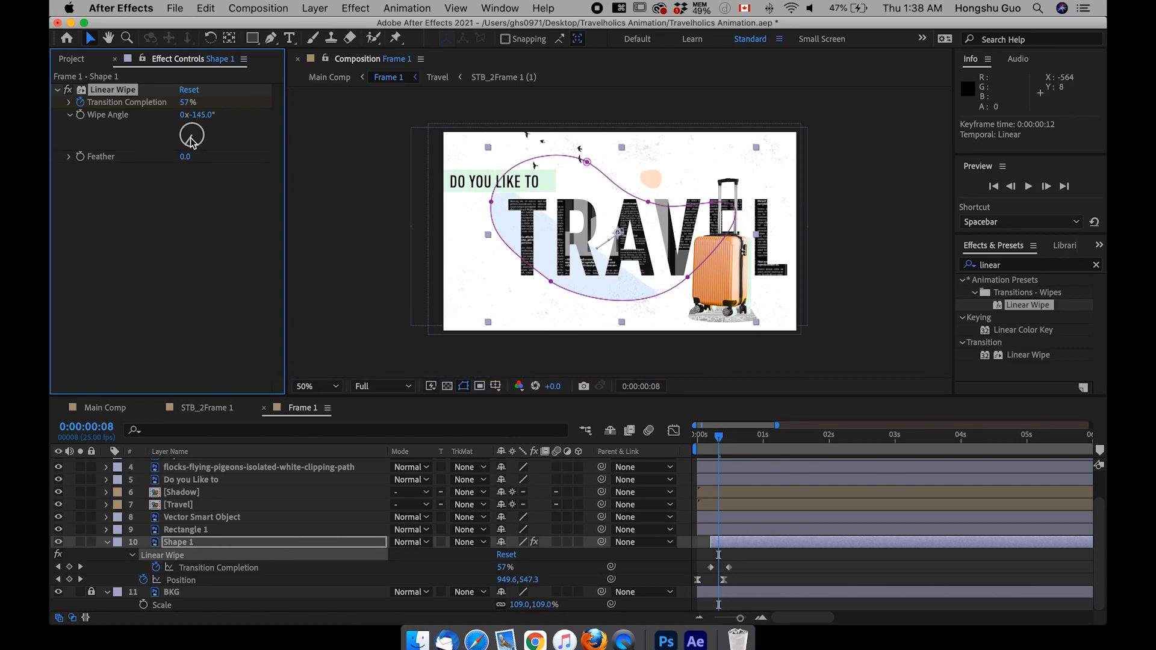
Step: Set the incoming and outgoing velocity influence of both Transition Completion keyframes of Shape 1 to 66%
{"action": "left_click", "coordinate": [771, 572]}
{"action": "left_click_drag", "start_coordinate": [739, 559], "coordinate": [702, 573]}
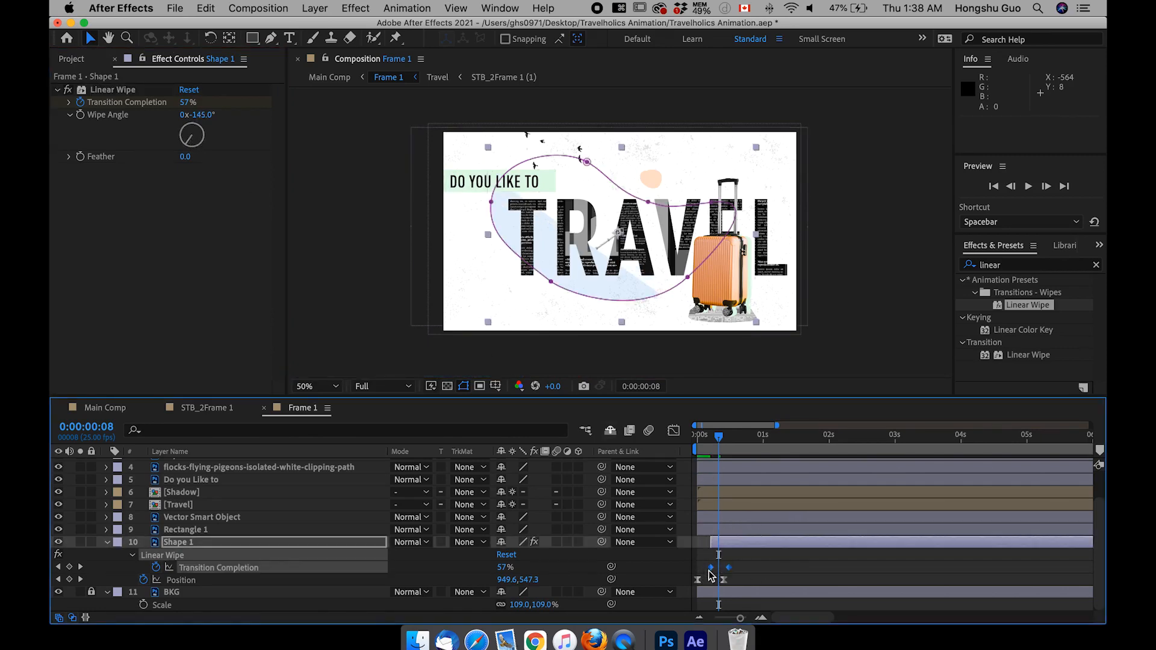
{"action": "right_click", "coordinate": [728, 568]}
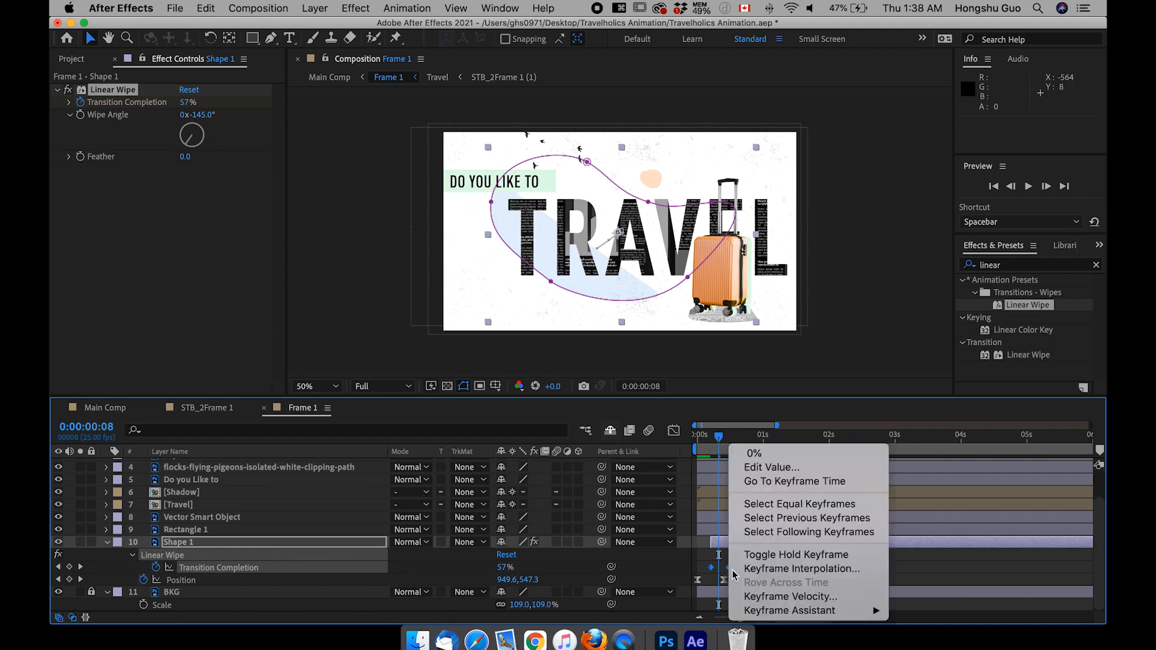
{"action": "left_click", "coordinate": [775, 596]}
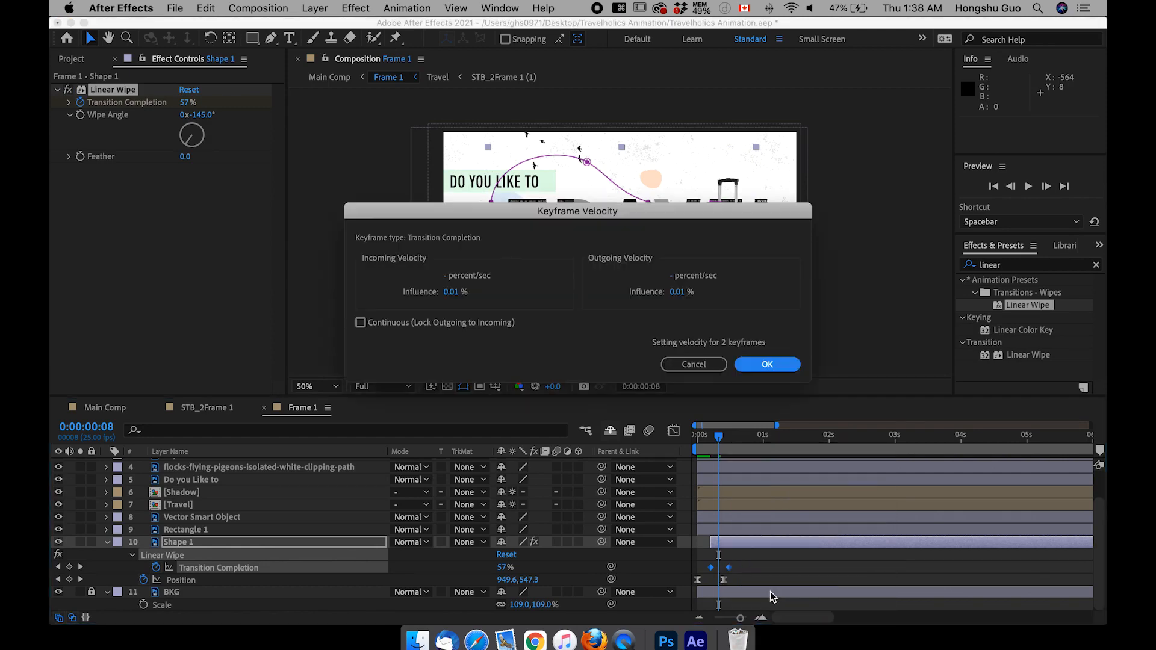
{"action": "left_click", "coordinate": [458, 293]}
{"action": "type", "text": "66"}
{"action": "key", "text": "Tab"}
{"action": "type", "text": "66"}
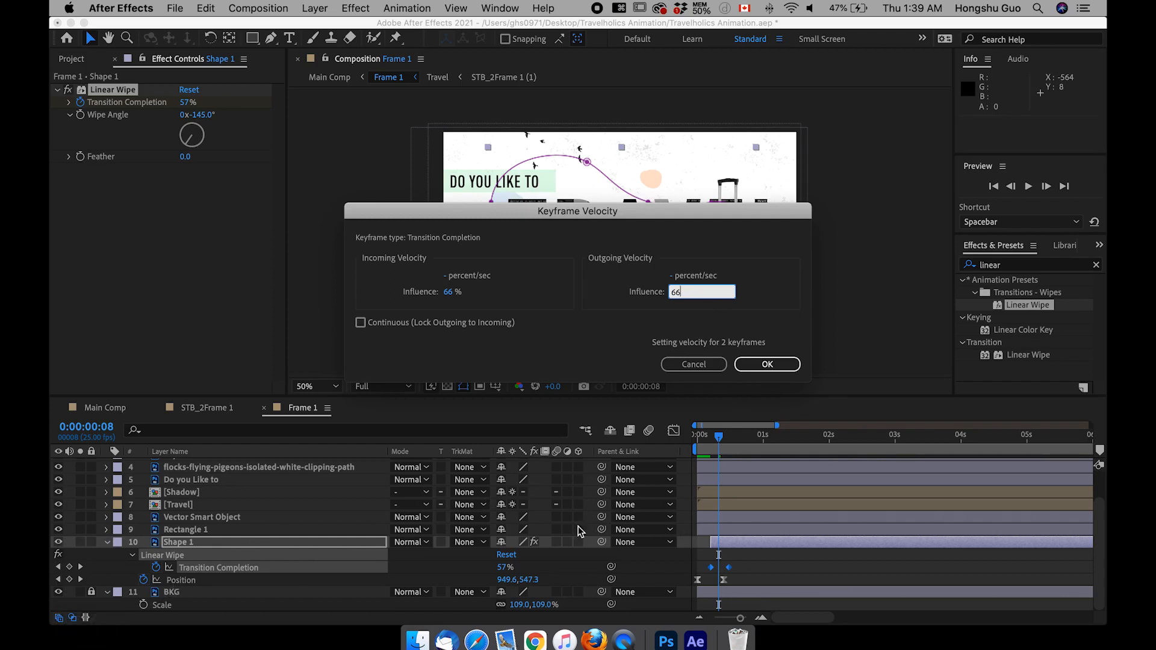
{"action": "left_click", "coordinate": [765, 364]}
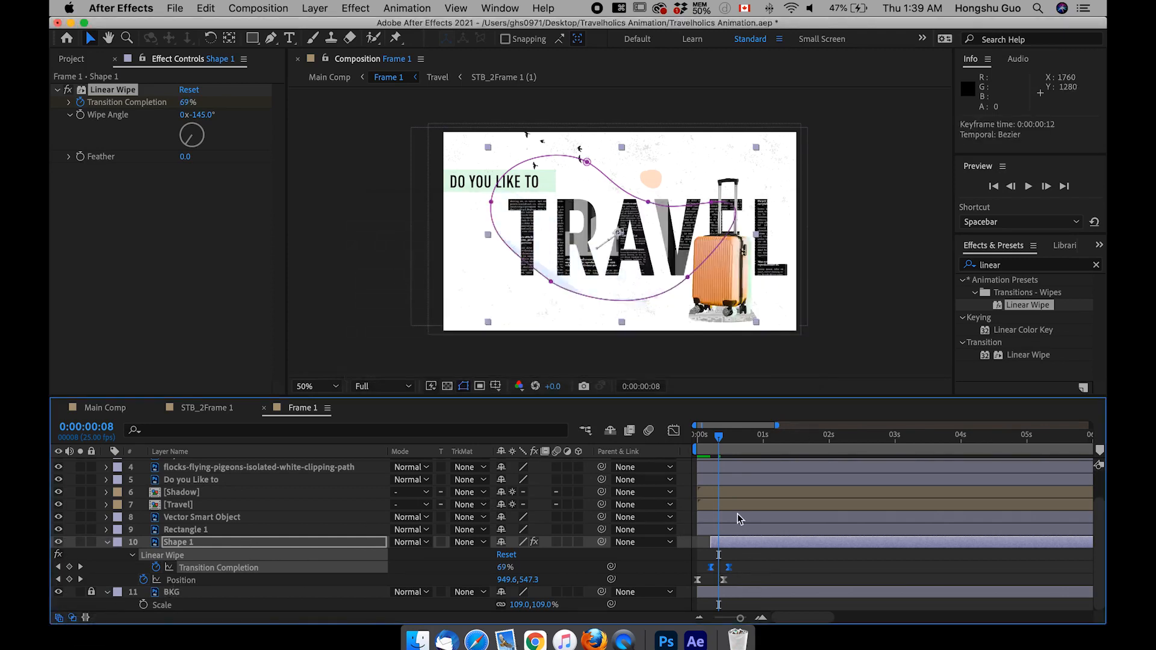
Step: Preview Shape 1's combined wipe and position entrance from the opening frames of the composition
{"action": "left_click", "coordinate": [742, 557]}
{"action": "left_click", "coordinate": [707, 436]}
{"action": "key", "text": "space"}
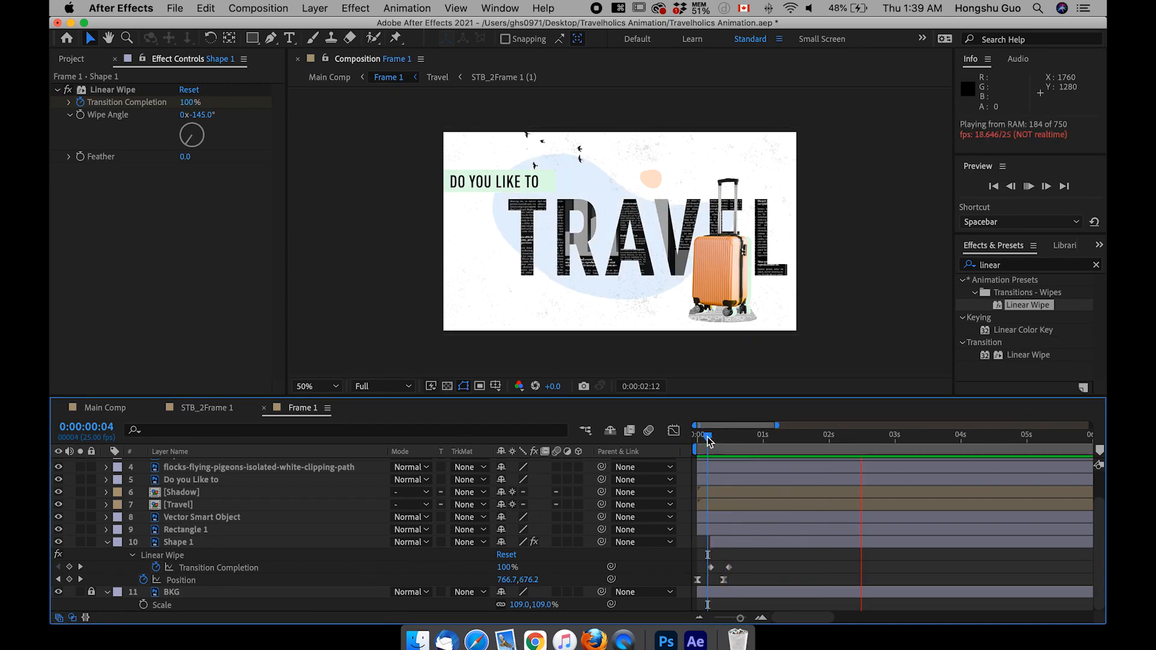
{"action": "left_click", "coordinate": [705, 436]}
{"action": "key", "text": "space"}
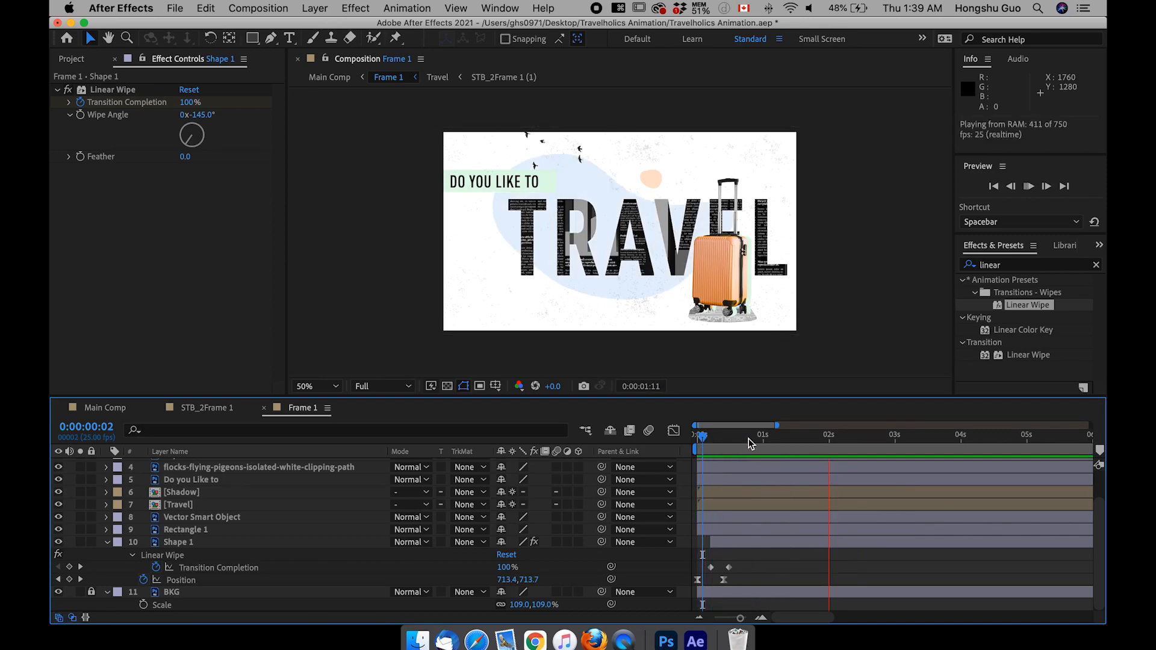
{"action": "key", "text": "space"}
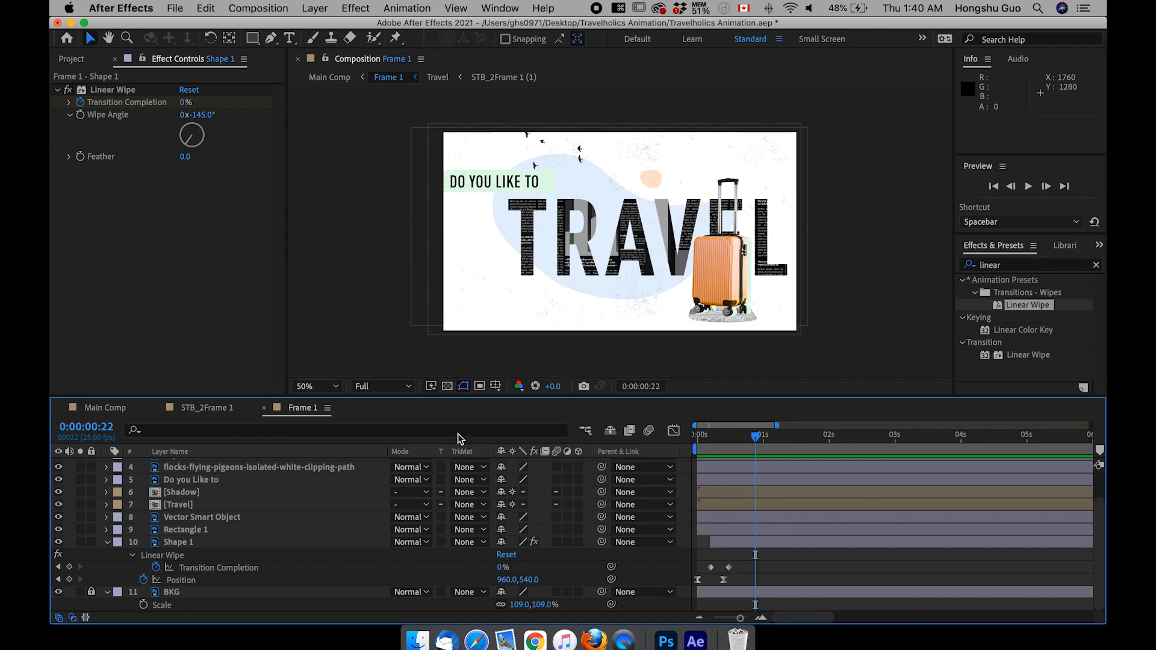
Step: Try Quarter as the composition preview resolution and set it to Half
{"action": "left_click", "coordinate": [368, 389]}
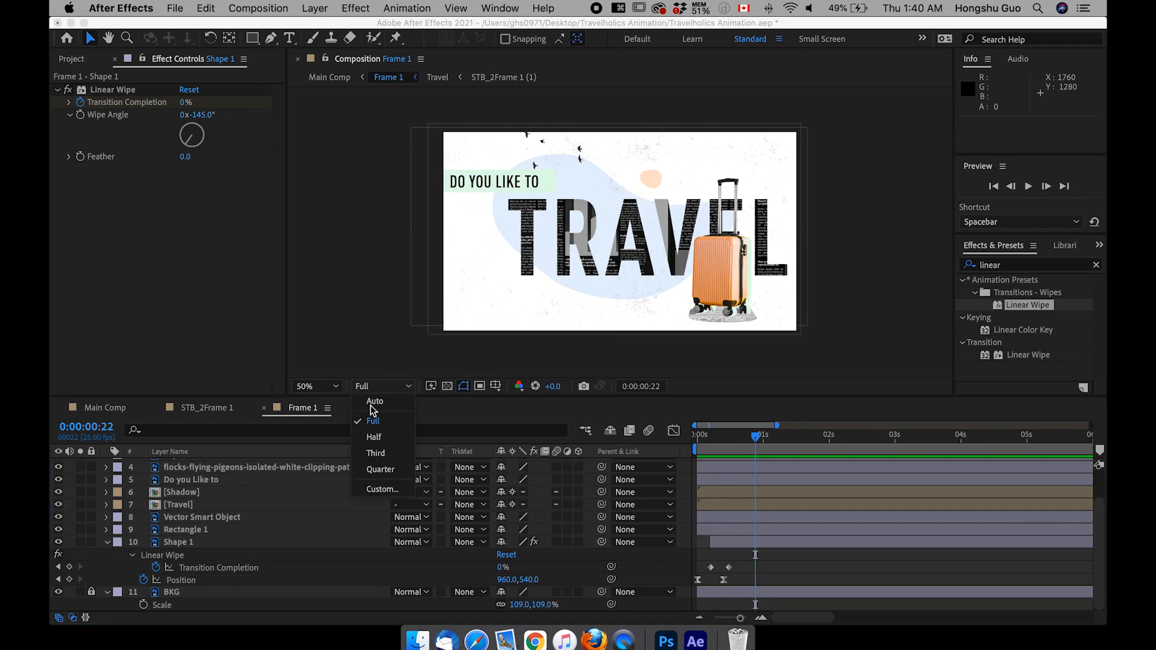
{"action": "left_click", "coordinate": [381, 470]}
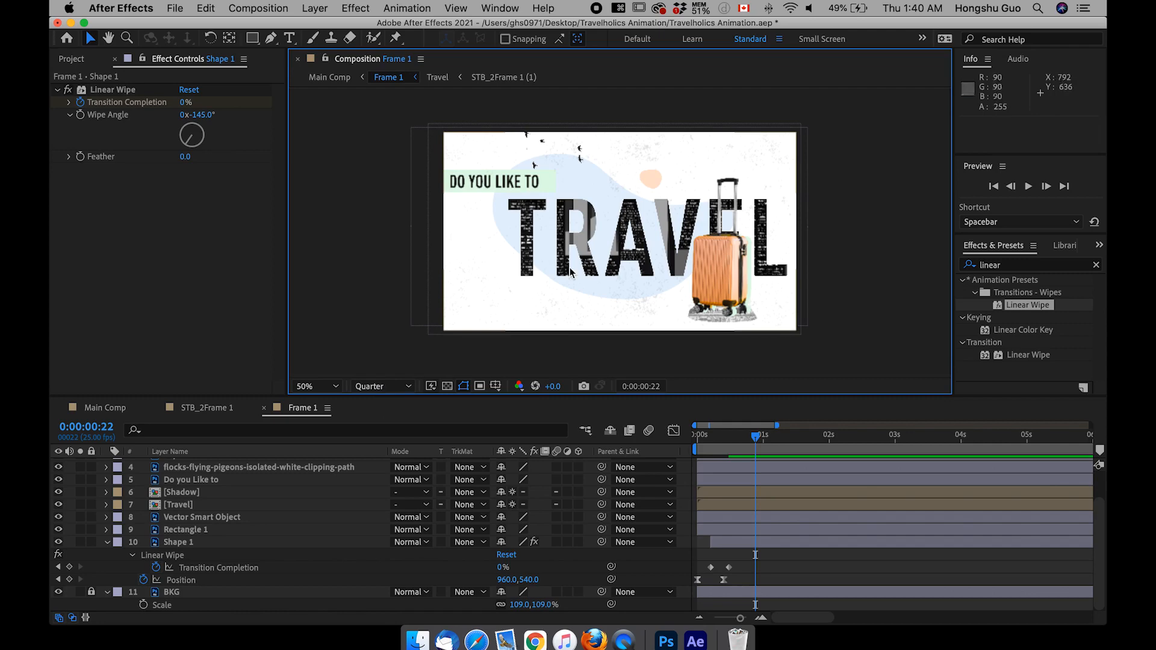
{"action": "left_click", "coordinate": [397, 388]}
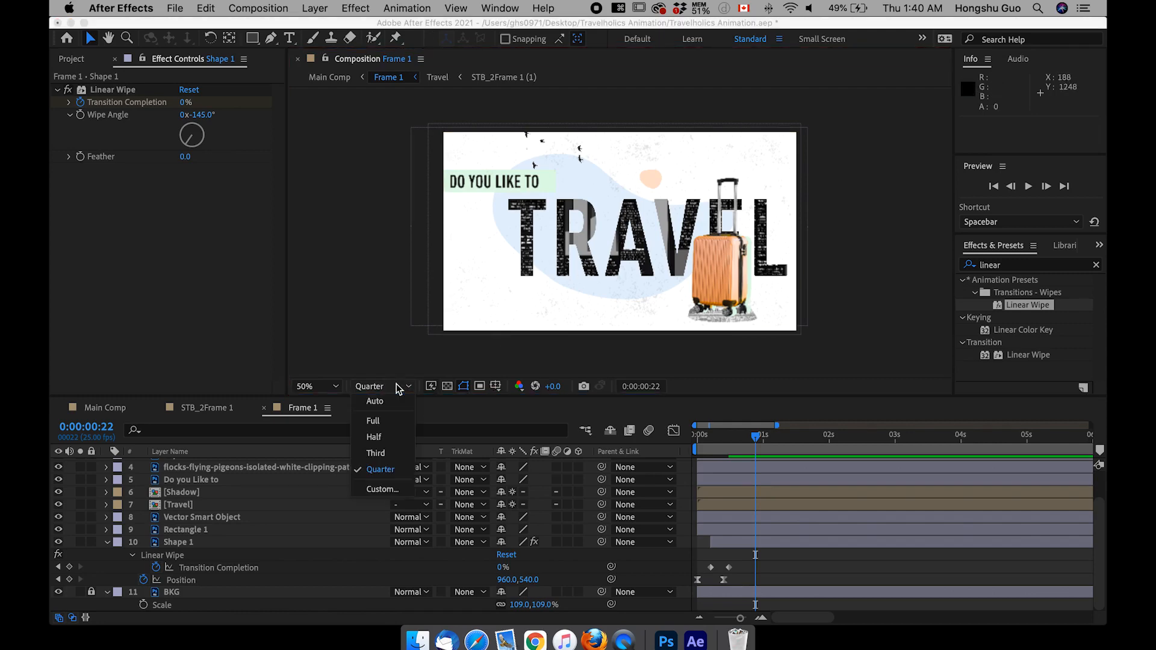
{"action": "left_click", "coordinate": [379, 443]}
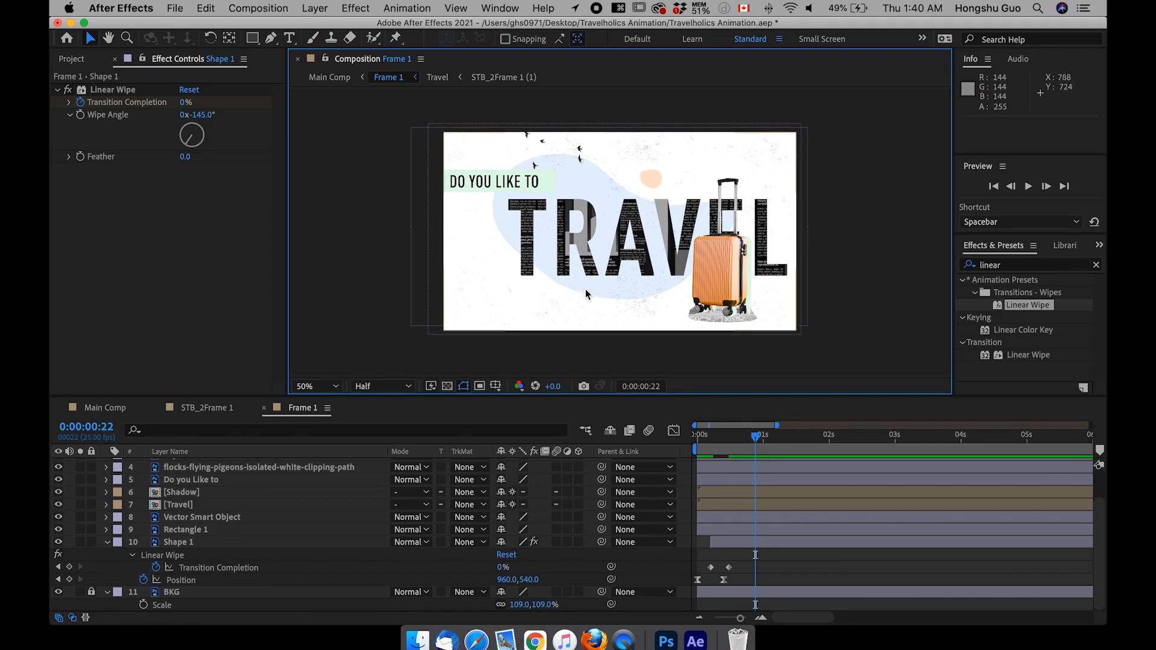
Step: Try Third as the composition preview resolution and return it to Half
{"action": "left_click", "coordinate": [398, 388]}
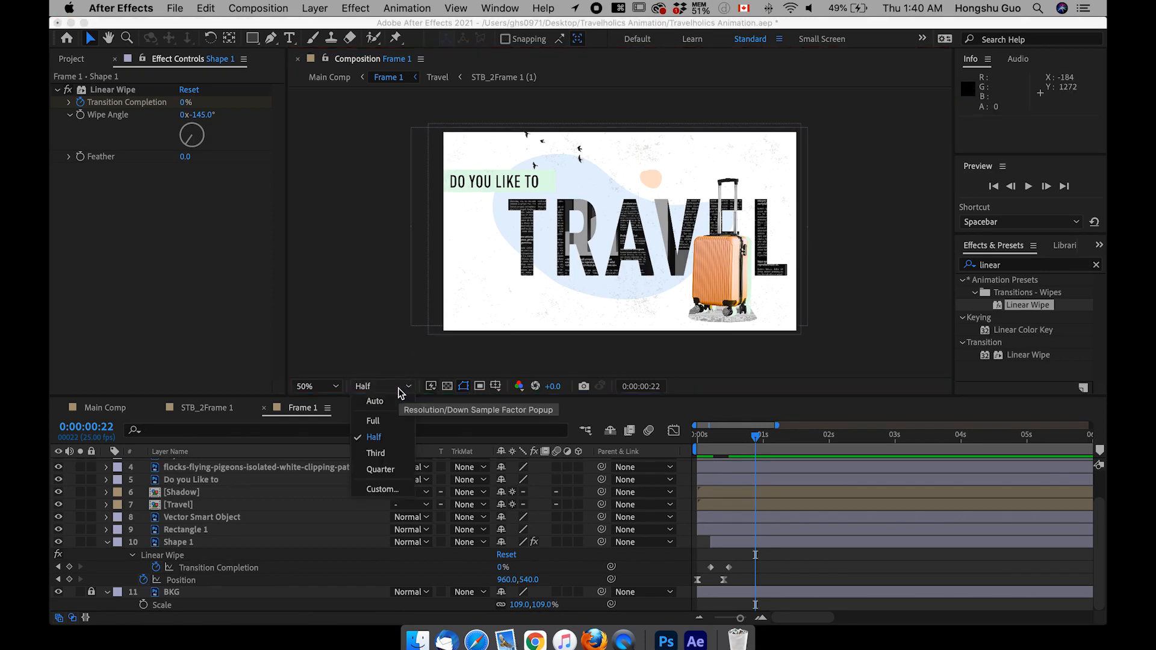
{"action": "left_click", "coordinate": [391, 447]}
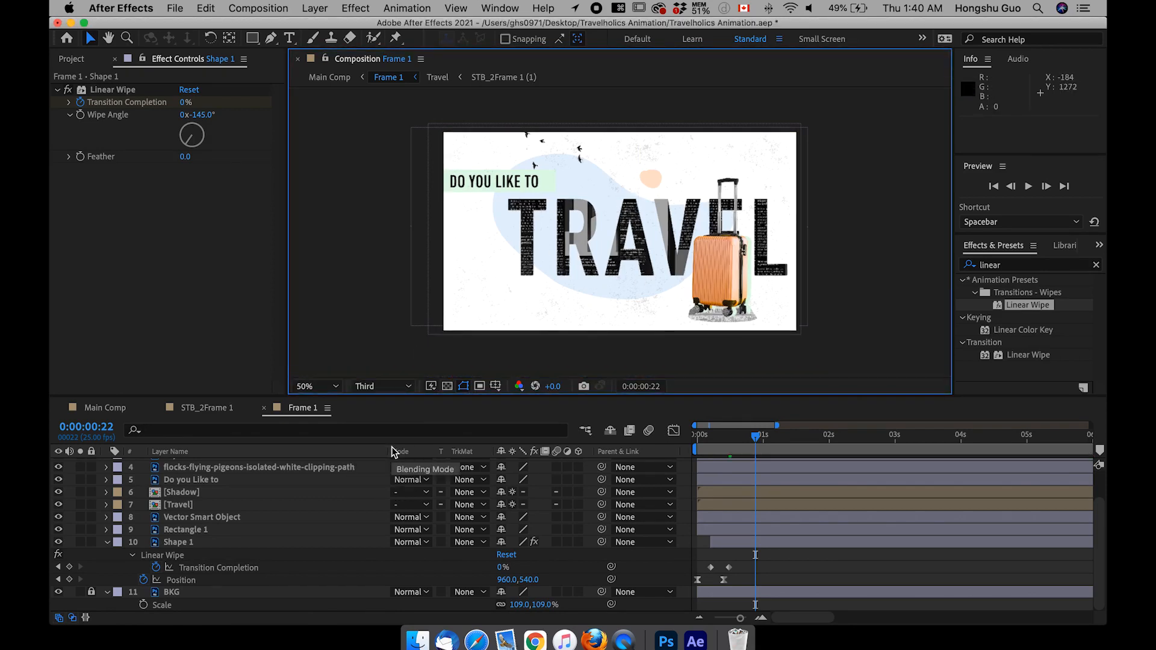
{"action": "left_click", "coordinate": [778, 571]}
{"action": "left_click", "coordinate": [377, 389]}
{"action": "left_click", "coordinate": [386, 434]}
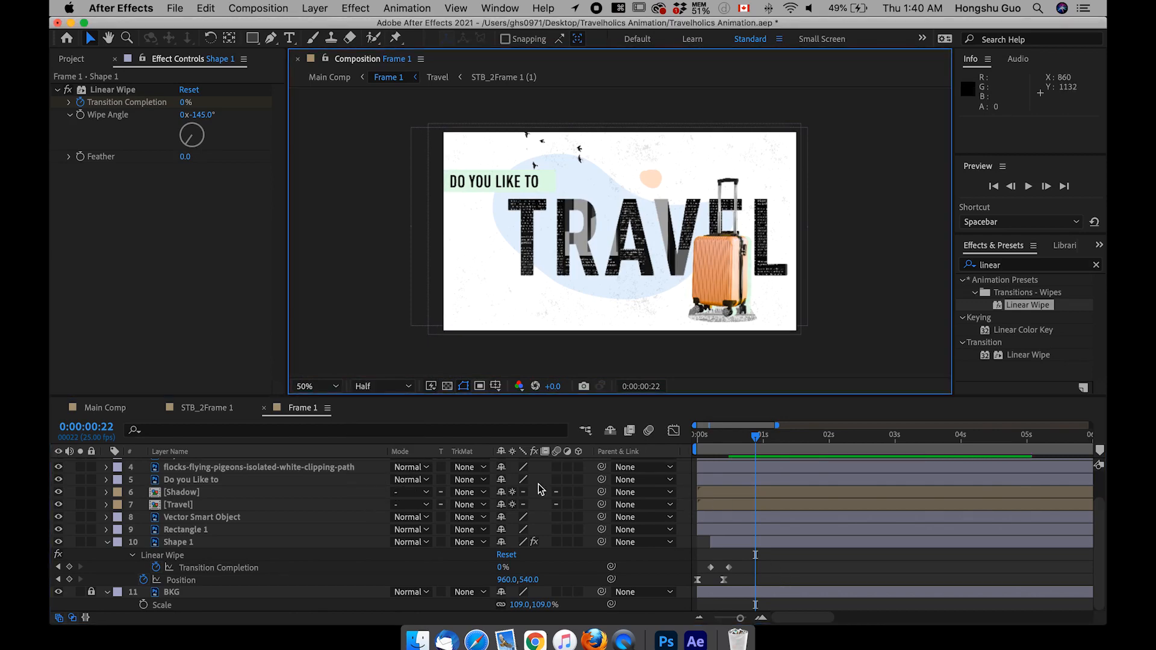
Step: Scrub through Shape 1's entrance from the start of Frame 1 to 0:00:00:17
{"action": "left_click", "coordinate": [316, 412]}
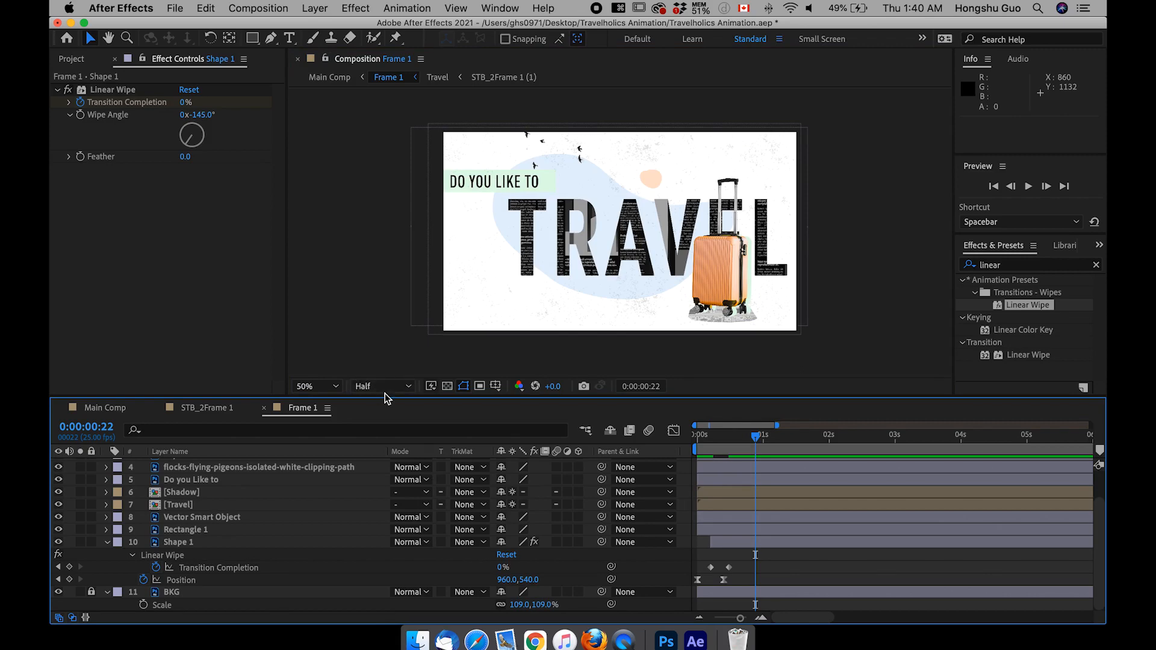
{"action": "left_click", "coordinate": [698, 439]}
{"action": "left_click_drag", "start_coordinate": [698, 439], "coordinate": [742, 439]}
Step: Collapse Shape 1's properties, check Rectangle 1 by toggling its visibility, and reveal the properties of its Mask 1
{"action": "left_click", "coordinate": [181, 530]}
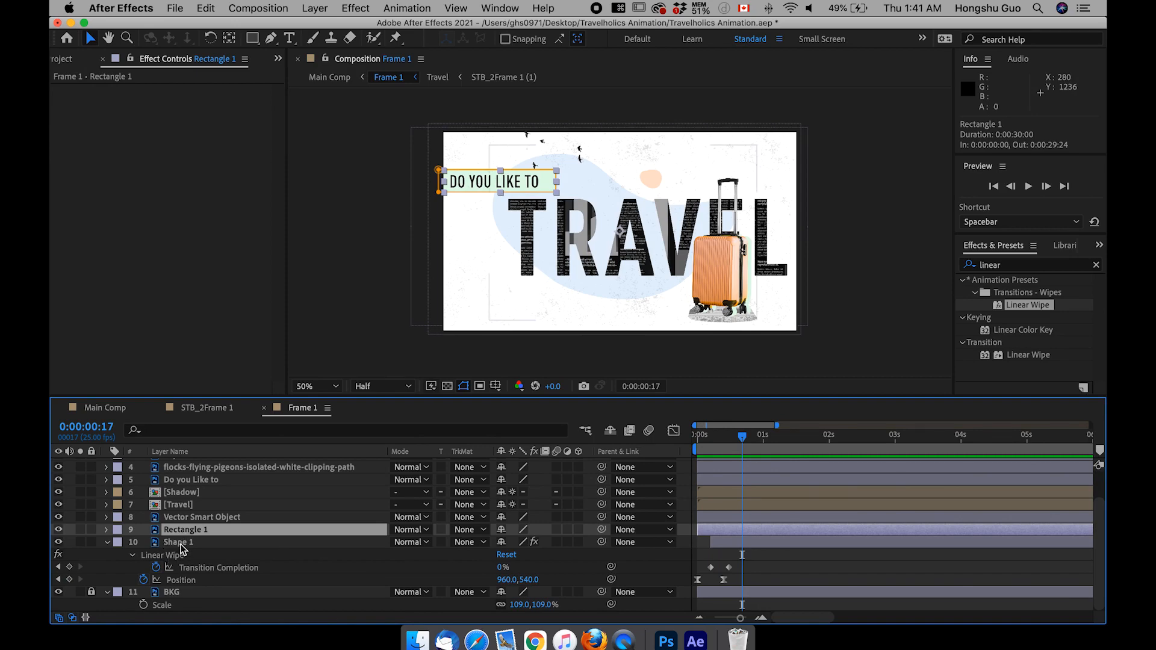
{"action": "left_click", "coordinate": [108, 543]}
{"action": "left_click", "coordinate": [58, 564]}
{"action": "left_click", "coordinate": [59, 564]}
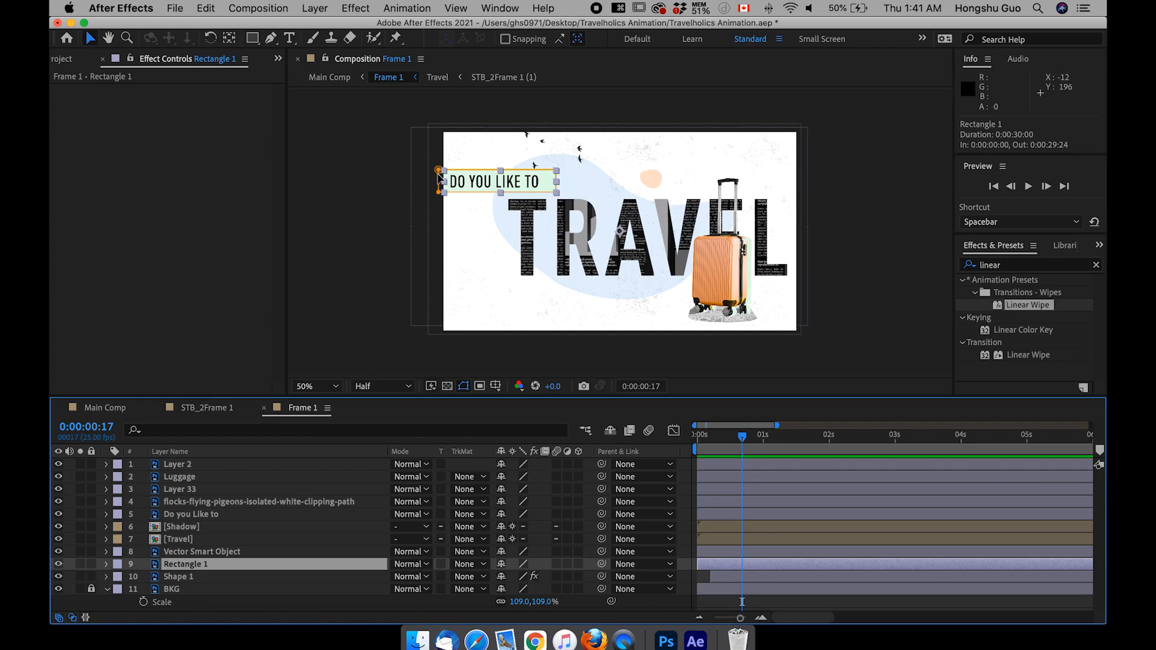
{"action": "left_click", "coordinate": [107, 564]}
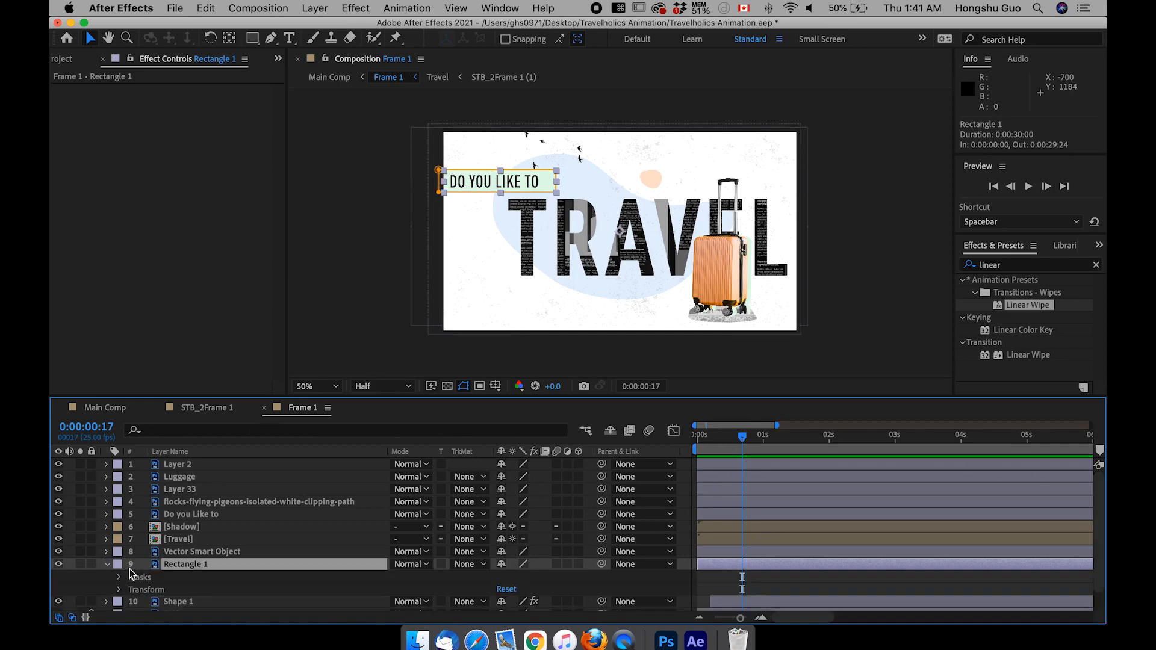
{"action": "left_click", "coordinate": [120, 577]}
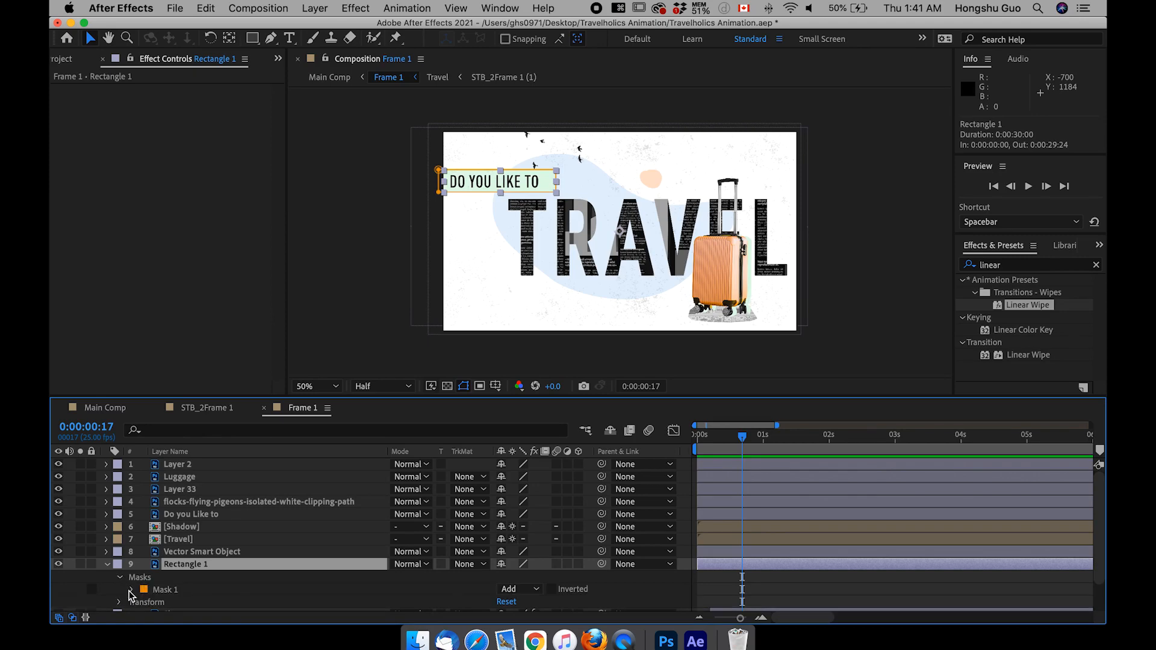
{"action": "left_click", "coordinate": [132, 590]}
{"action": "scroll", "coordinate": [184, 580], "scroll_direction": "down", "scroll_amount": 3}
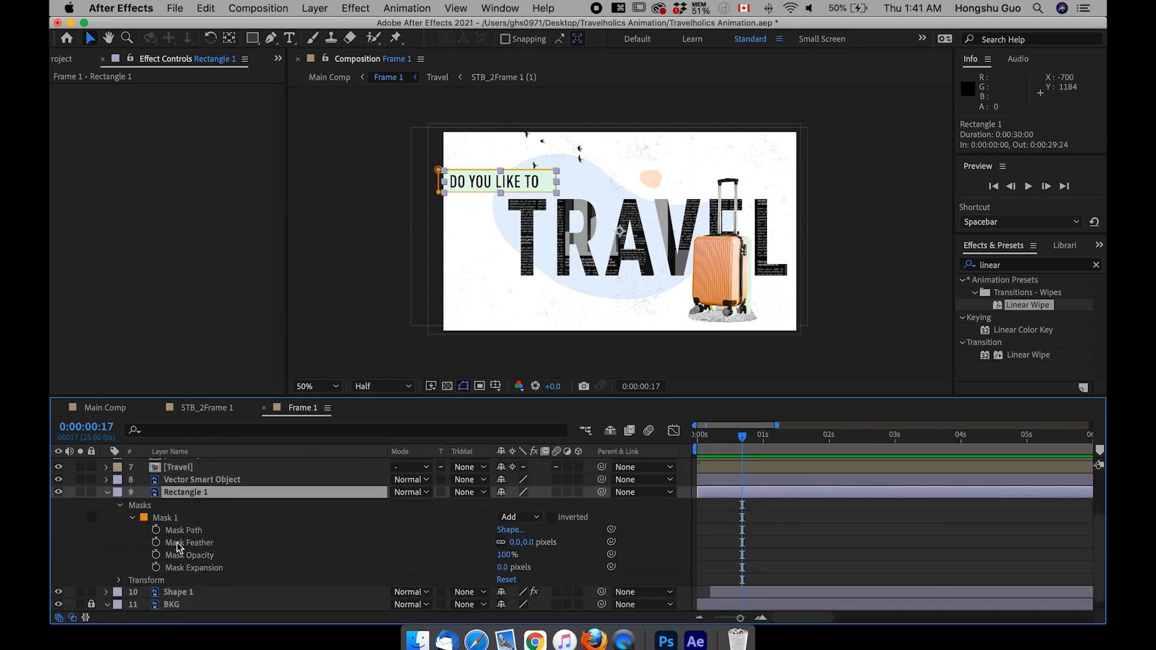
Step: Add a Mask Path keyframe for Rectangle 1's full-width mask at 0:00:00:20
{"action": "left_click_drag", "start_coordinate": [722, 438], "coordinate": [697, 438]}
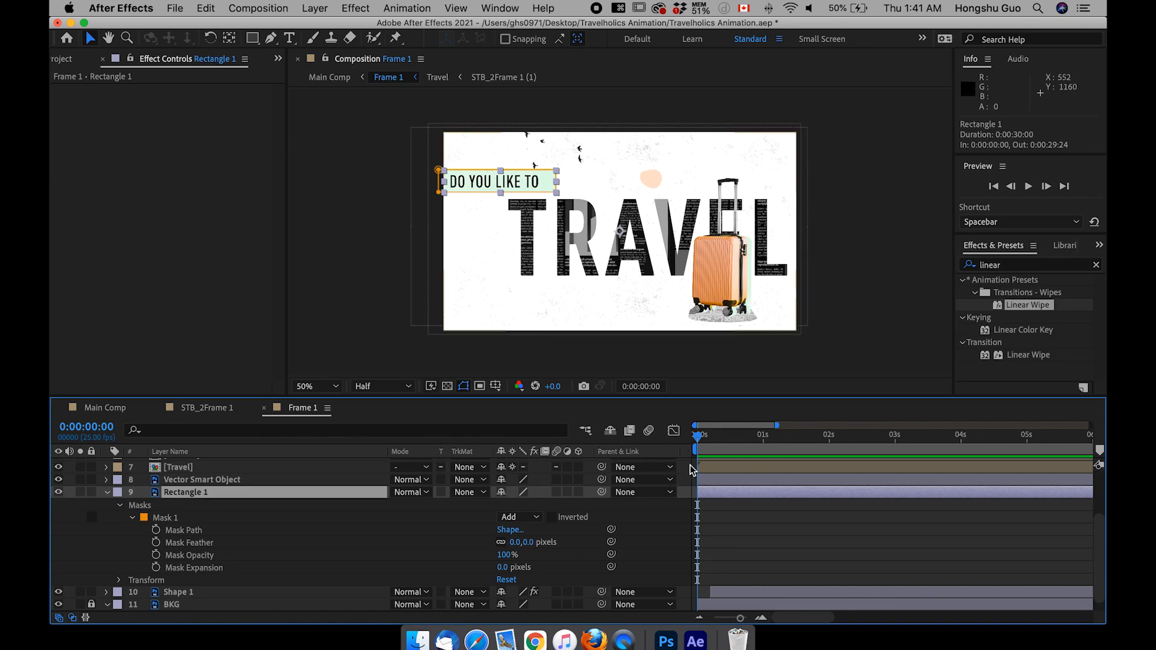
{"action": "mouse_move", "coordinate": [717, 494]}
{"action": "left_mouse_down"}
{"action": "mouse_move", "coordinate": [771, 492]}
{"action": "mouse_move", "coordinate": [716, 495]}
{"action": "left_mouse_up"}
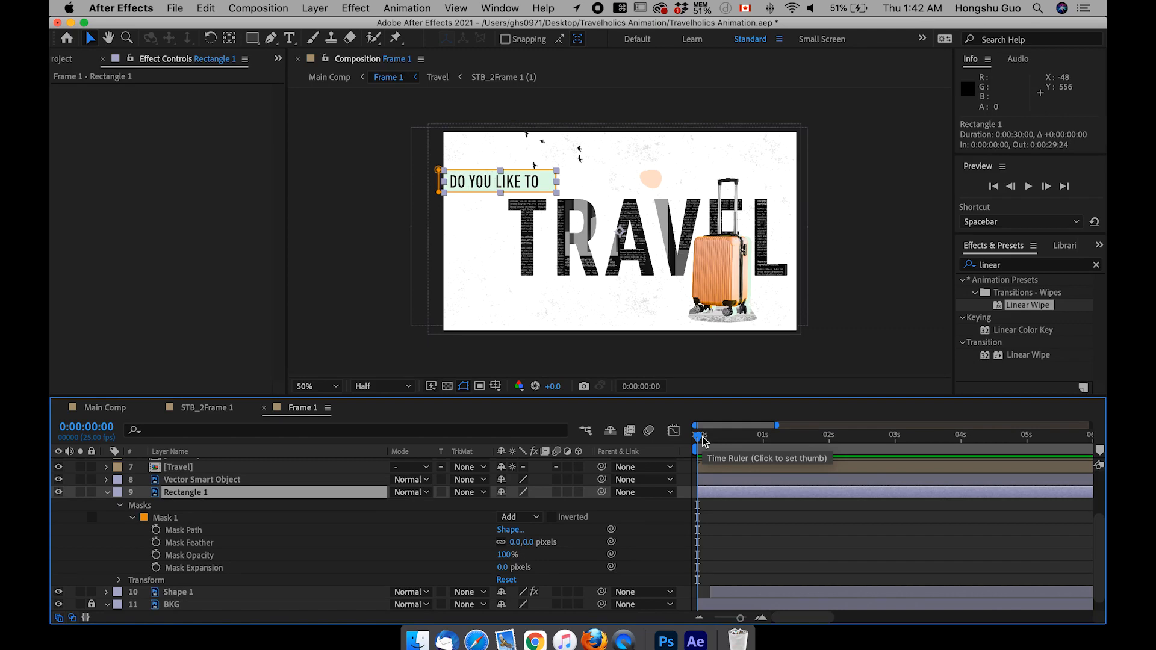
{"action": "key", "text": "shift+super+Right"}
{"action": "key", "text": "shift+super+Right"}
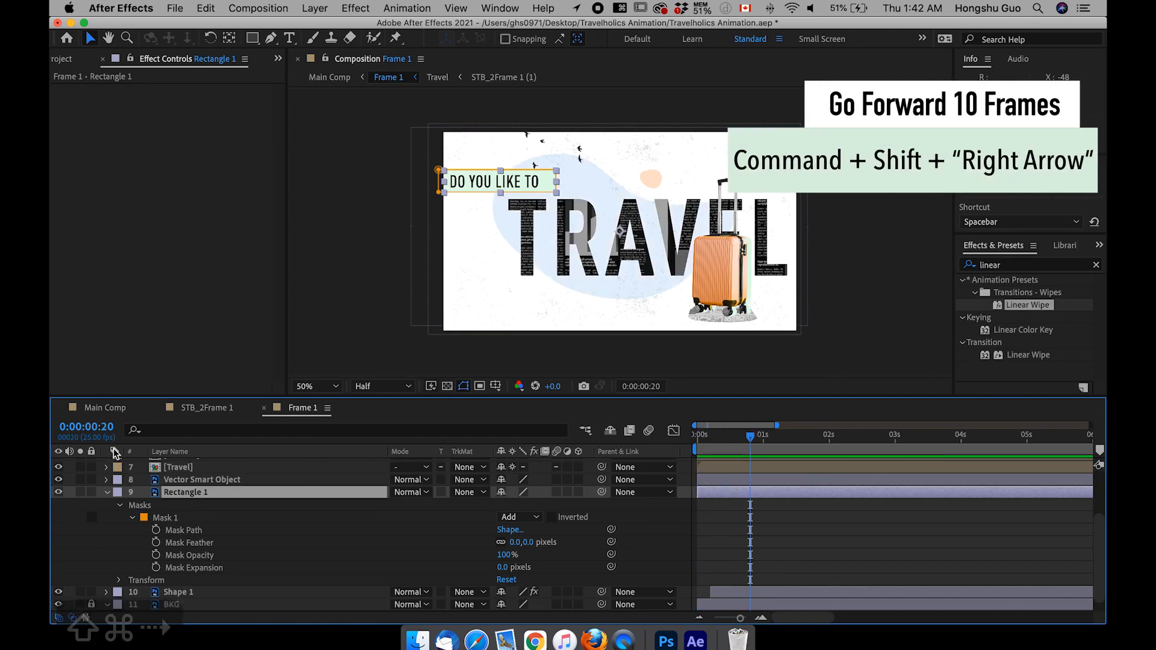
{"action": "left_click", "coordinate": [156, 530]}
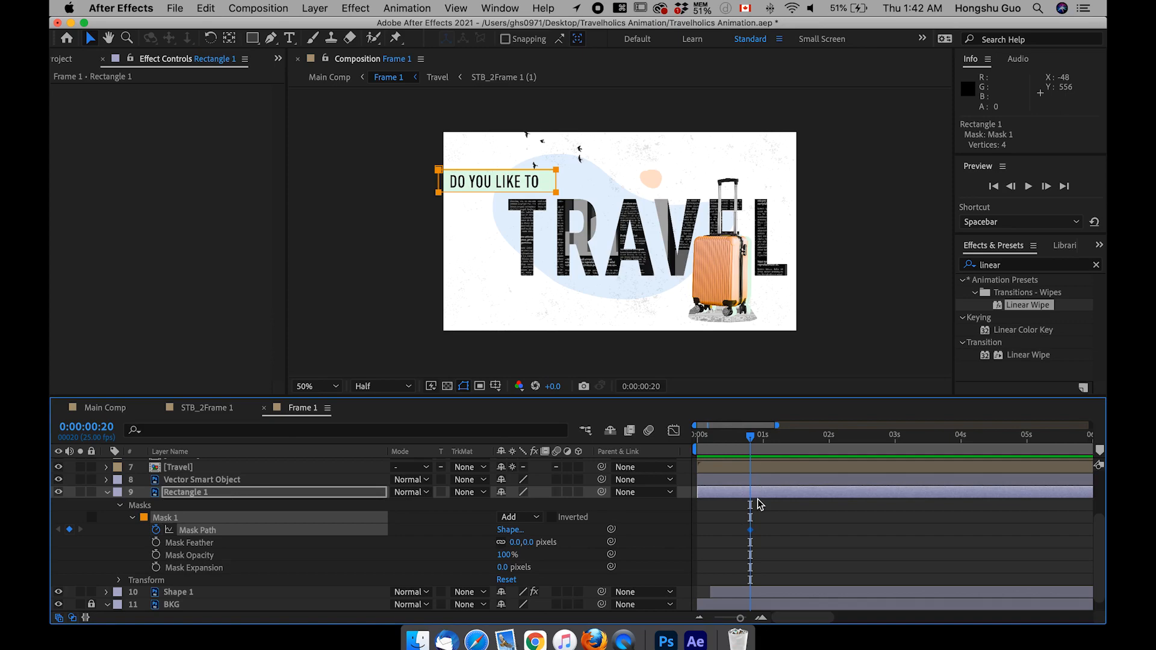
Step: At 0:00:00:00, collapse Rectangle 1's mask horizontally onto its left edge so the green bar is hidden
{"action": "left_click_drag", "start_coordinate": [750, 436], "coordinate": [697, 435]}
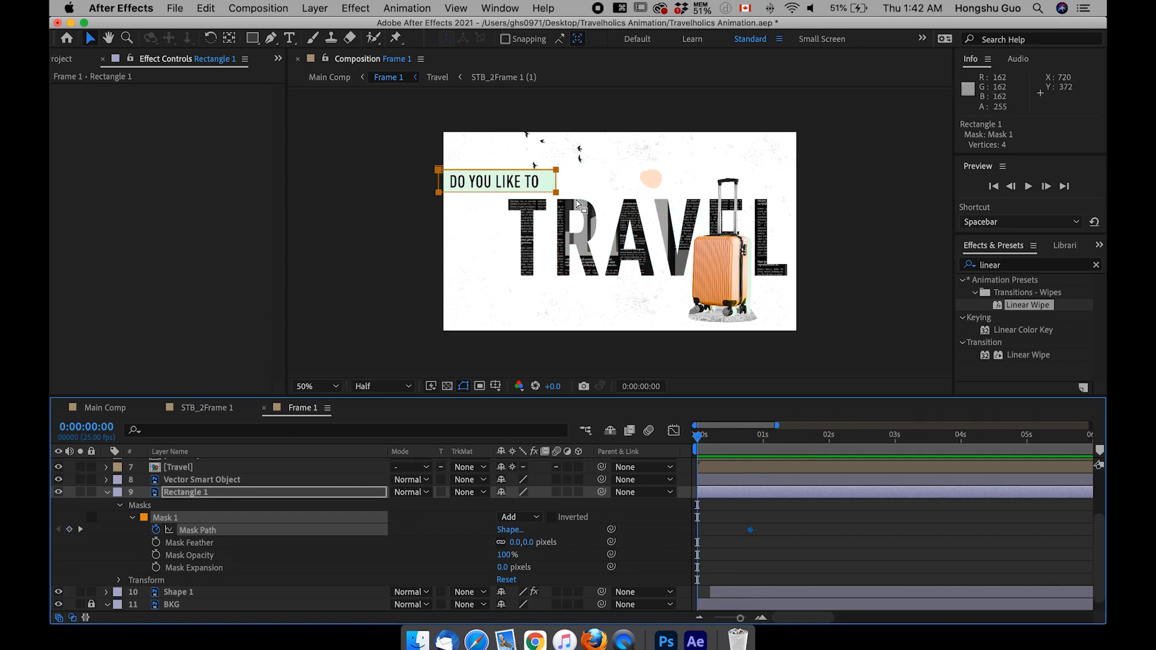
{"action": "left_click", "coordinate": [558, 191]}
{"action": "left_click", "coordinate": [556, 193]}
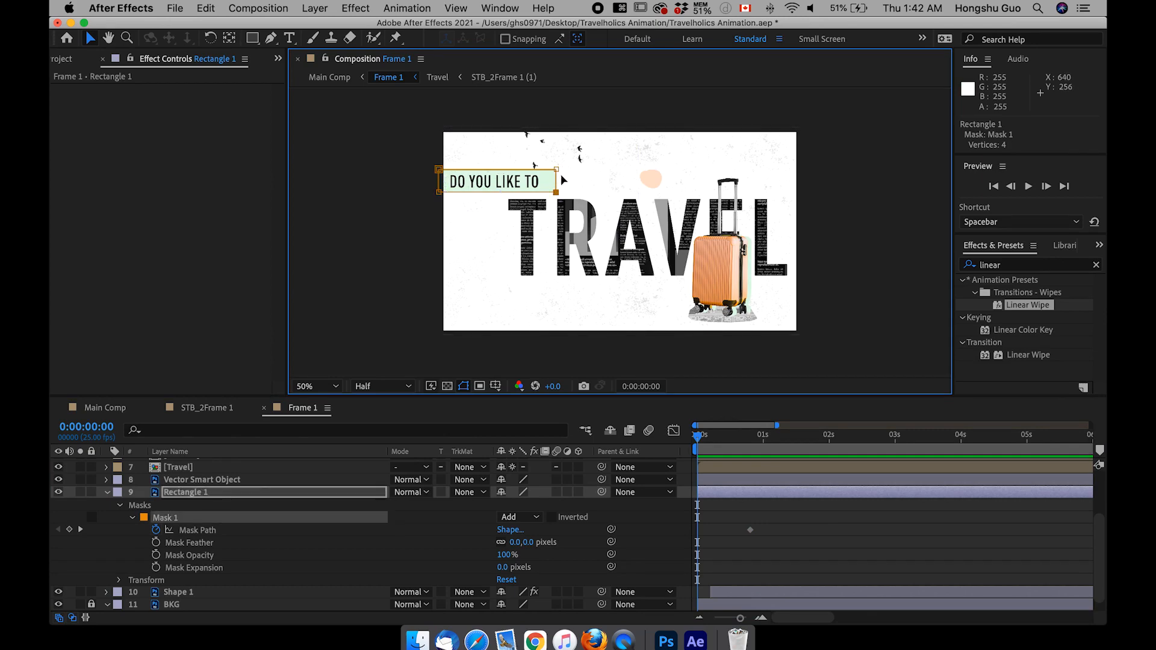
{"action": "left_click_drag", "start_coordinate": [561, 175], "coordinate": [443, 172]}
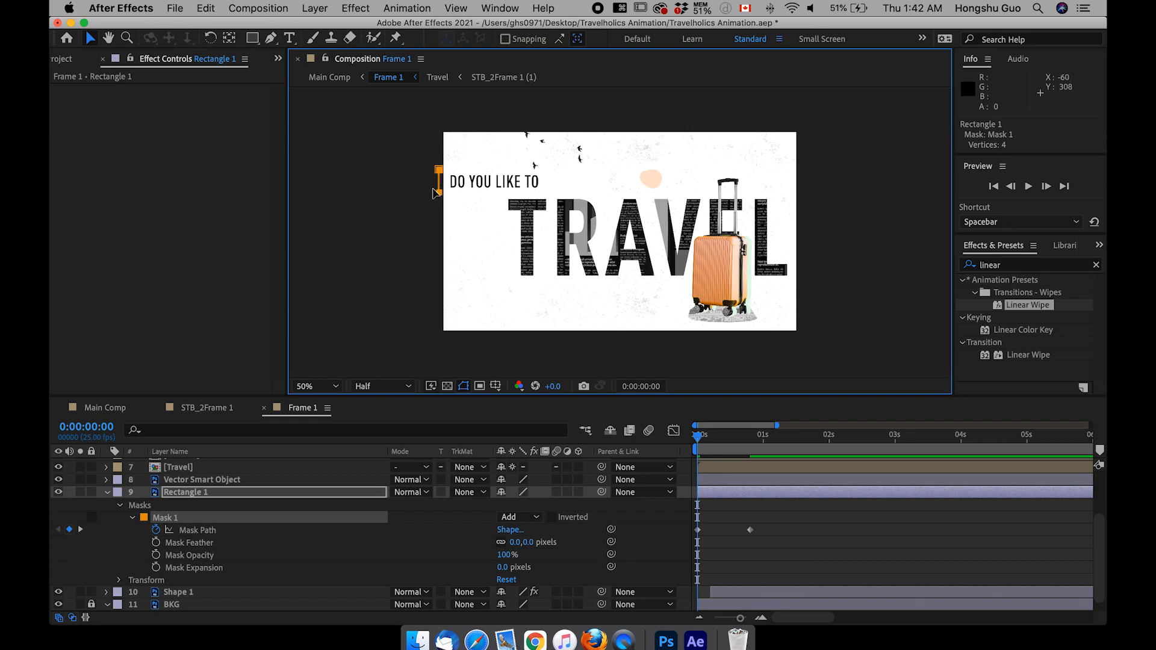
Step: Set the incoming and outgoing velocity influence of Rectangle 1's Mask Path keyframes to 66%
{"action": "left_click_drag", "start_coordinate": [698, 435], "coordinate": [752, 441]}
{"action": "left_click", "coordinate": [751, 530]}
{"action": "right_click", "coordinate": [750, 530]}
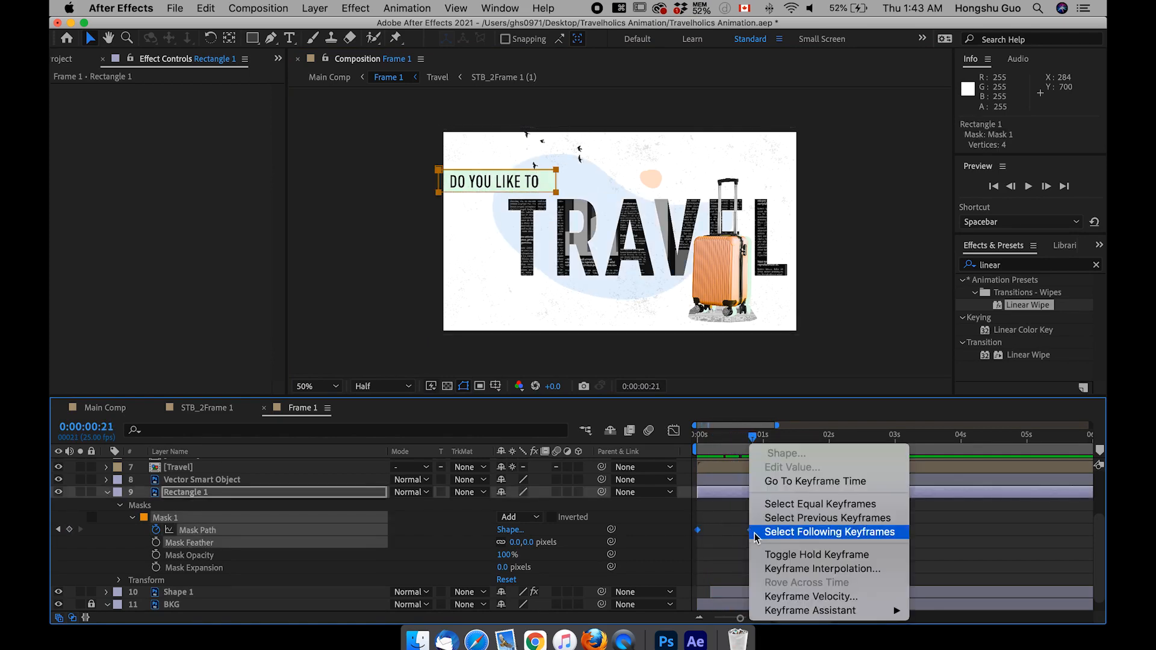
{"action": "left_click", "coordinate": [784, 599]}
{"action": "left_click", "coordinate": [455, 295]}
{"action": "type", "text": "66"}
{"action": "key", "text": "Tab"}
{"action": "type", "text": "66"}
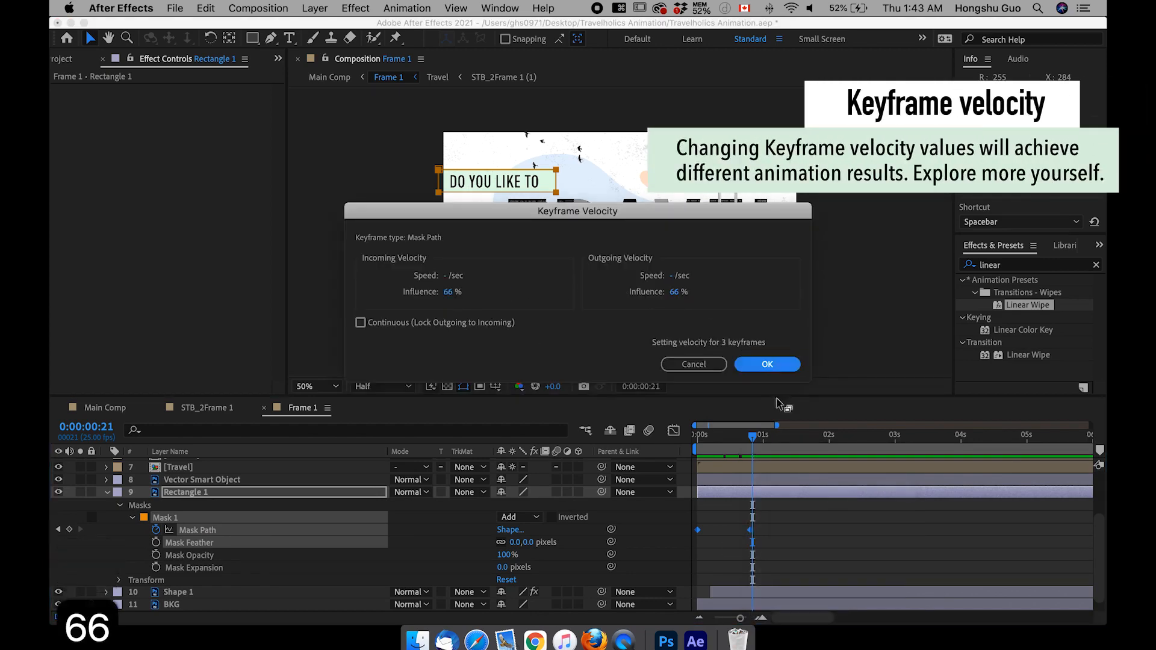
{"action": "left_click", "coordinate": [766, 364]}
Step: End the preview range at 0:00:02:00 and play the animation from the first frame
{"action": "left_click", "coordinate": [829, 435]}
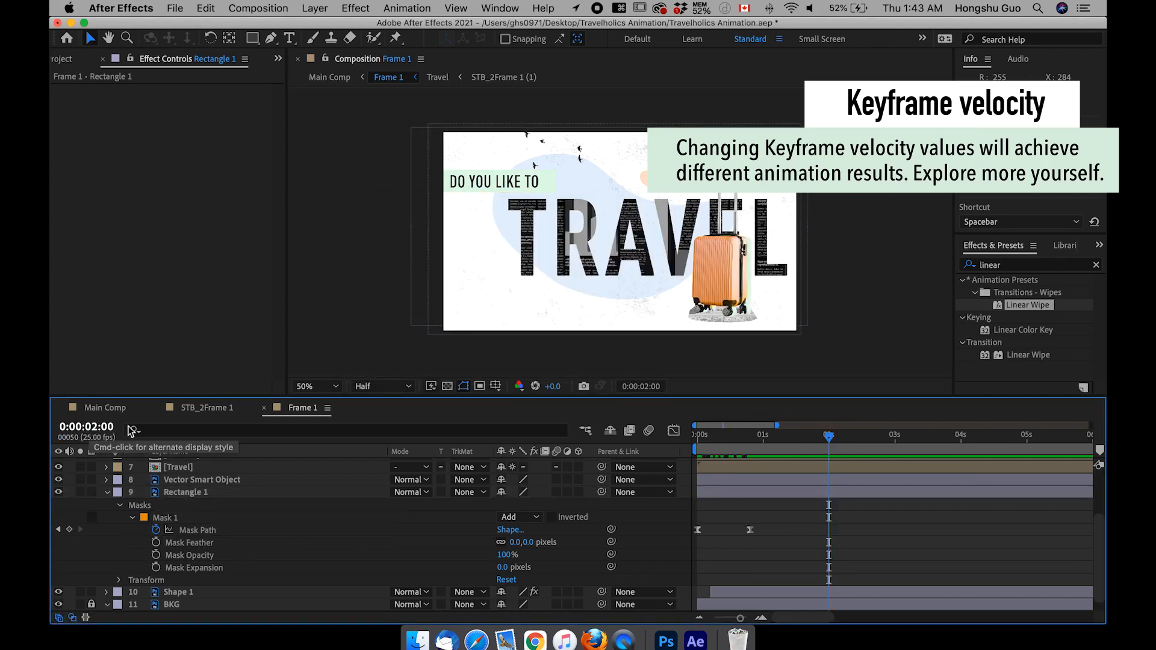
{"action": "key", "text": "n"}
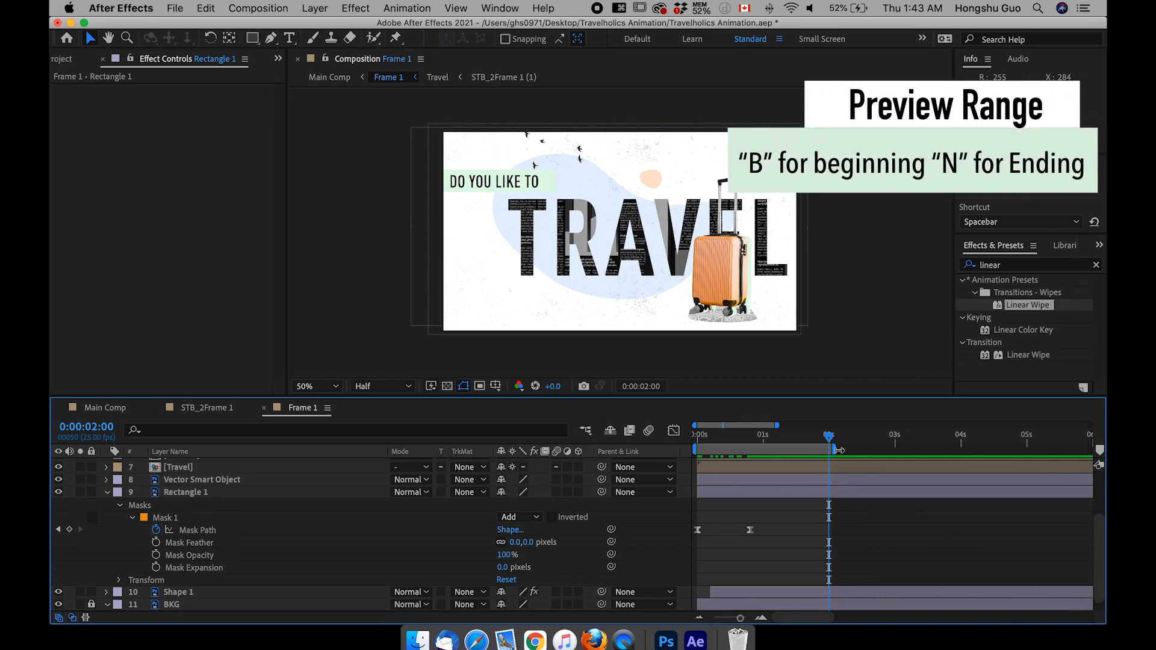
{"action": "left_click_drag", "start_coordinate": [832, 443], "coordinate": [683, 439]}
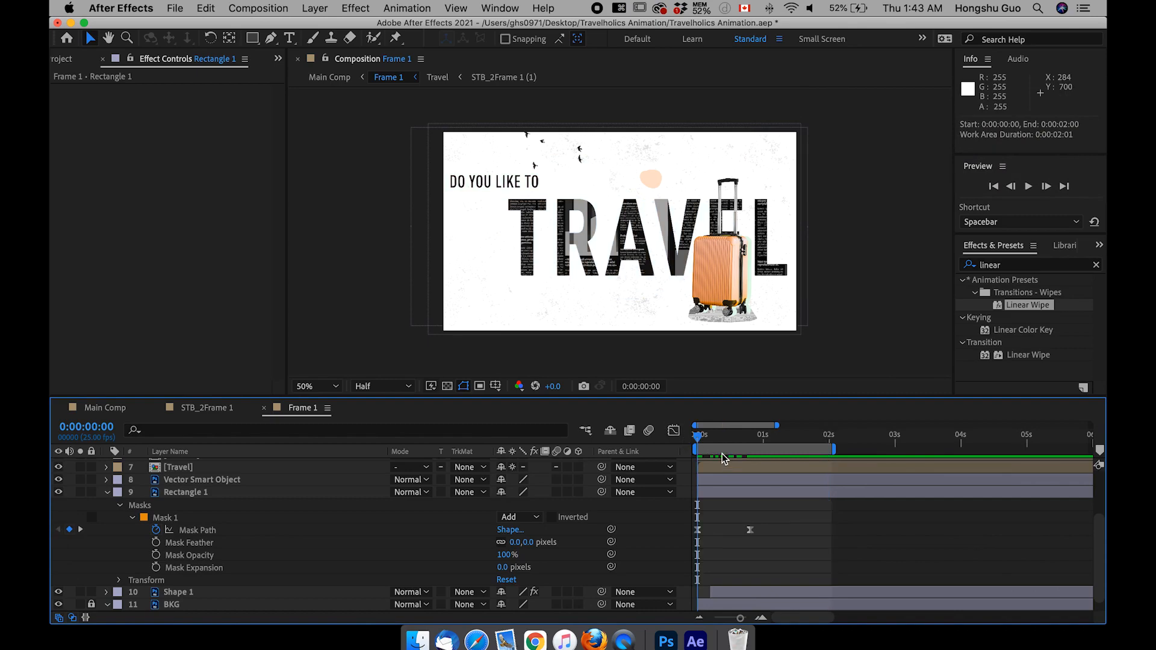
{"action": "key", "text": "space"}
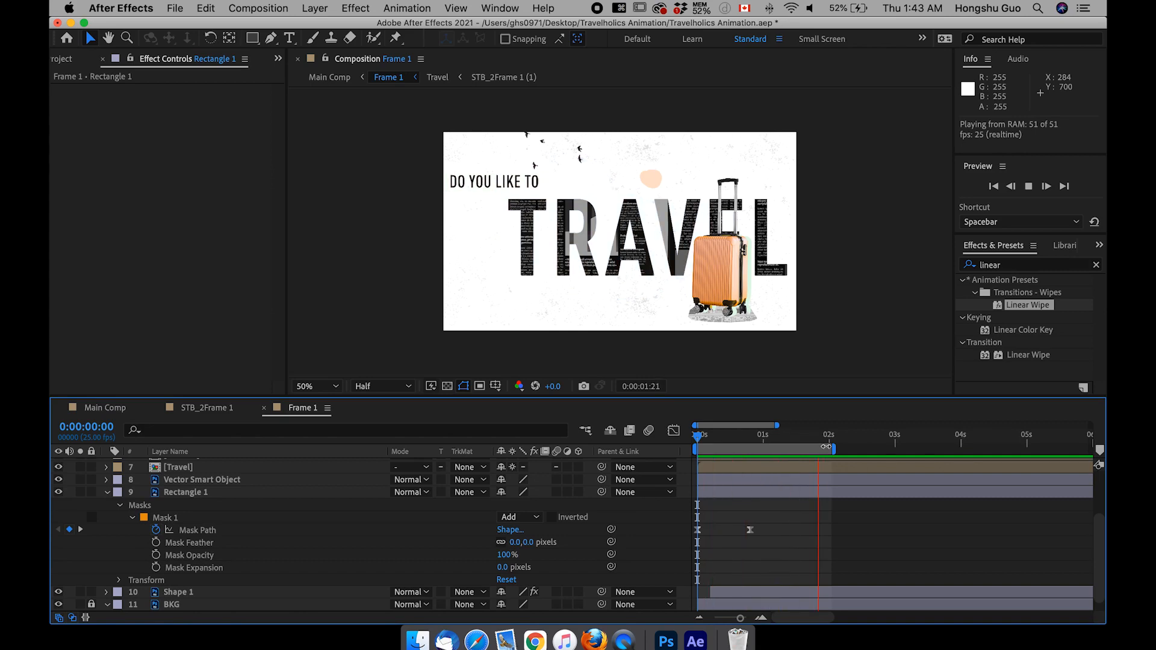
Step: Collapse Rectangle 1's properties and toggle the Vector Smart Object layer's visibility to identify its content
{"action": "left_click", "coordinate": [107, 493]}
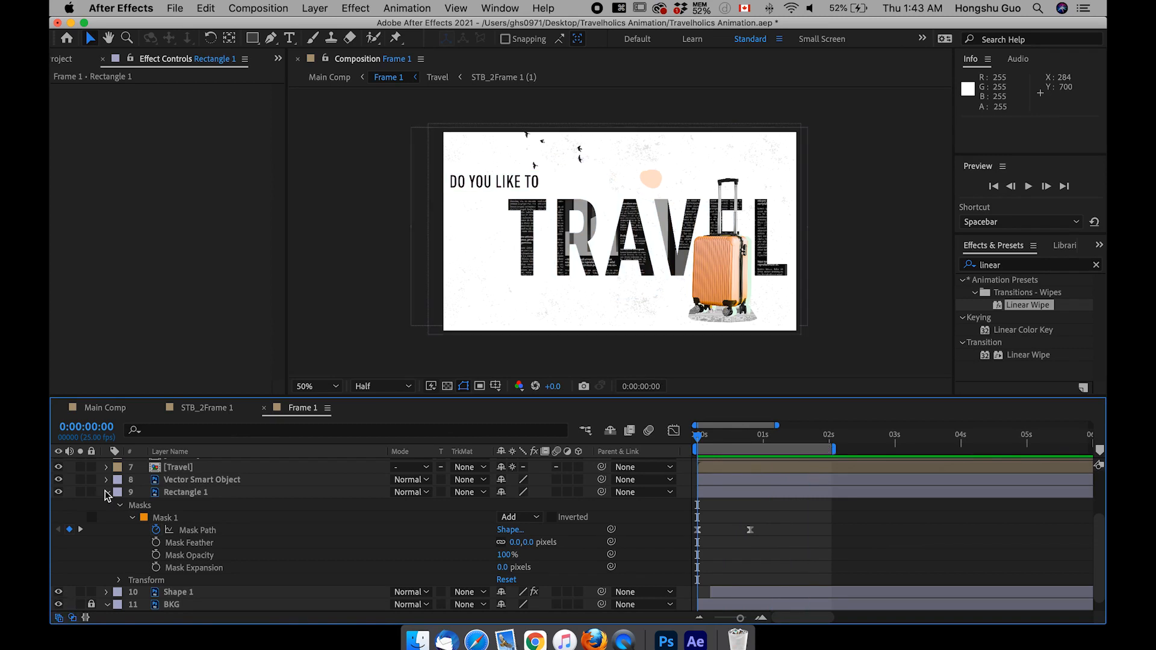
{"action": "left_click", "coordinate": [107, 493]}
{"action": "left_click", "coordinate": [179, 564]}
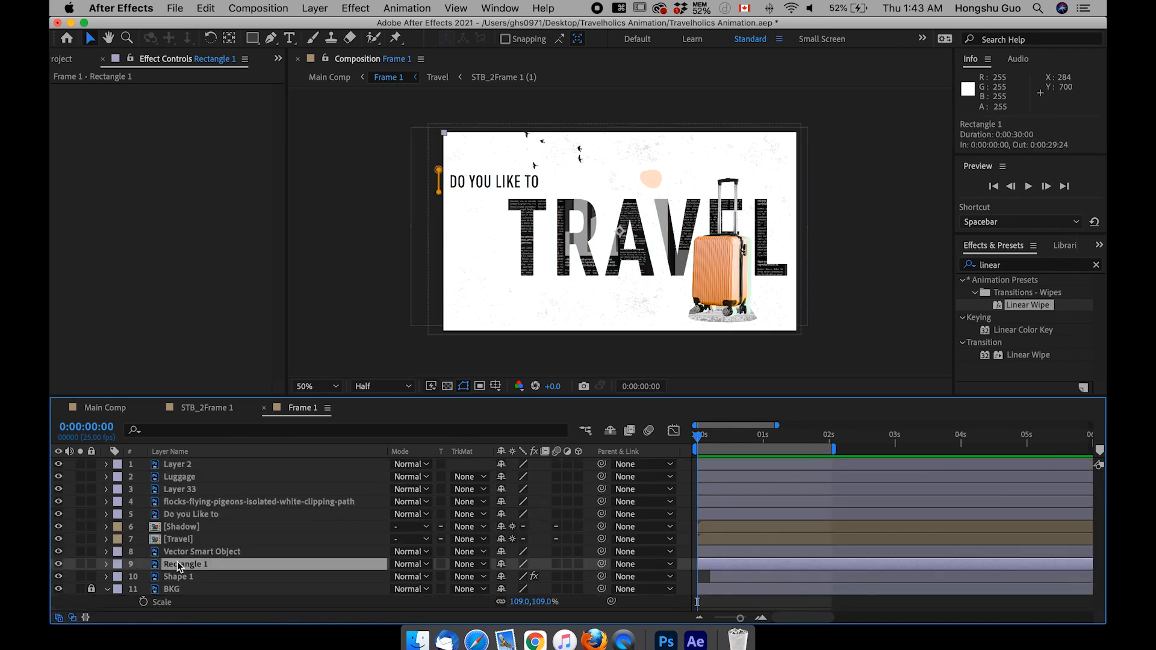
{"action": "left_click", "coordinate": [178, 553]}
{"action": "left_click", "coordinate": [59, 553]}
{"action": "left_click", "coordinate": [59, 553]}
{"action": "left_click", "coordinate": [59, 553]}
{"action": "left_click", "coordinate": [59, 552]}
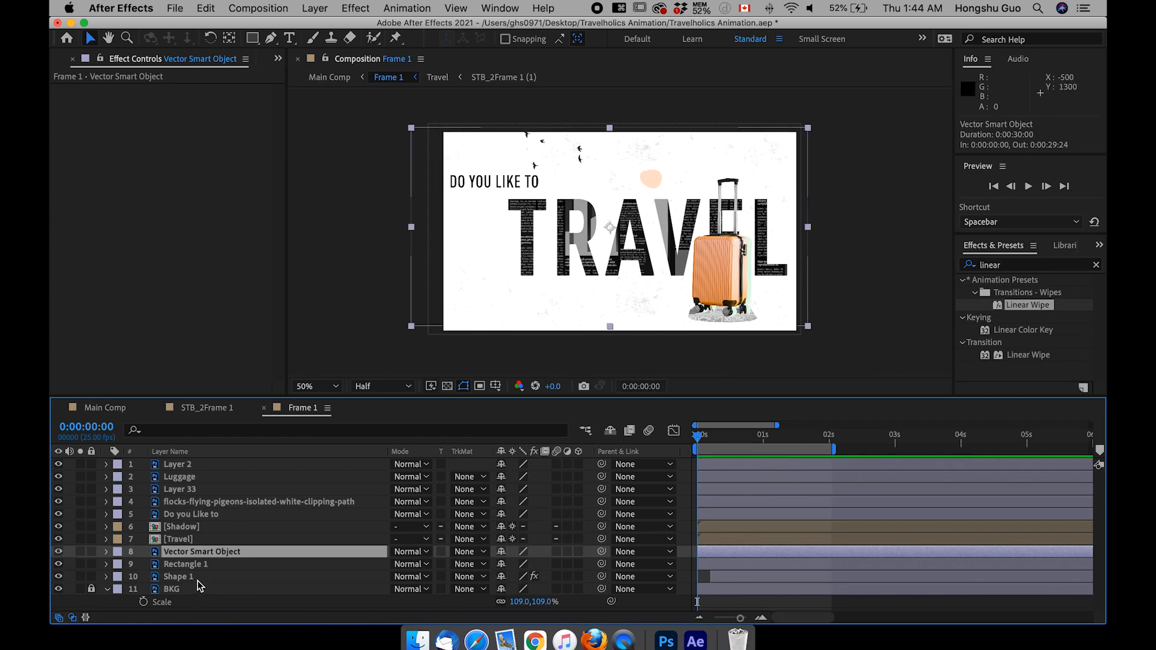
Step: Rename the Vector Smart Object layer as Texture and move it directly above the BKG layer
{"action": "key", "text": "Return"}
{"action": "type", "text": "Te"}
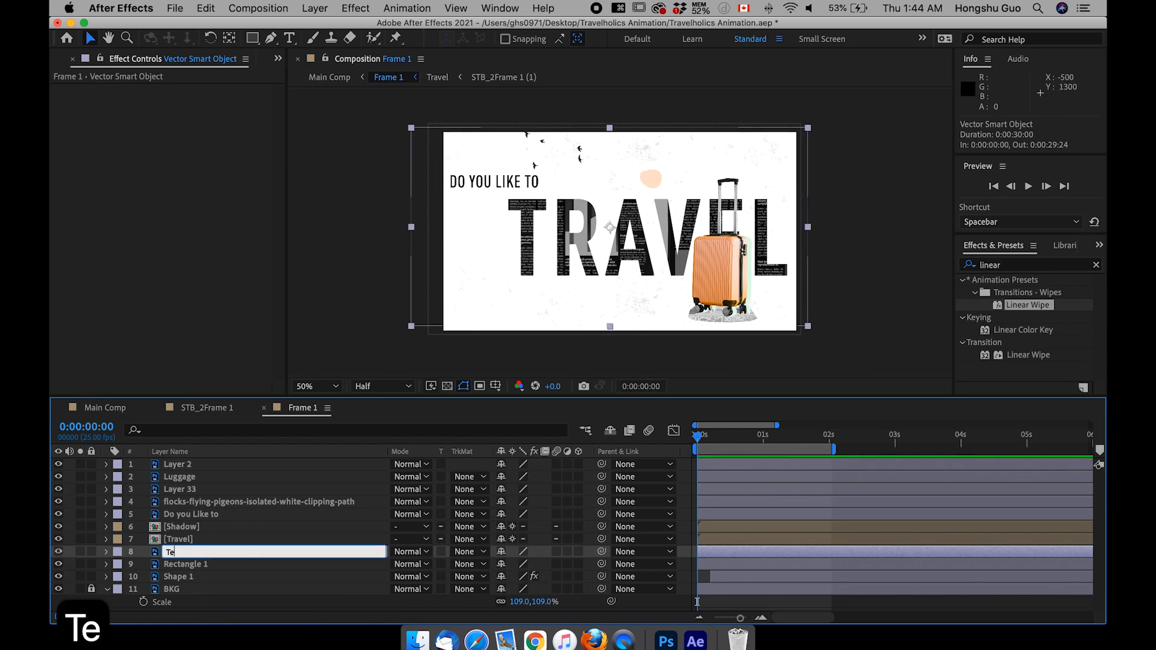
{"action": "type", "text": "xture"}
{"action": "key", "text": "Return"}
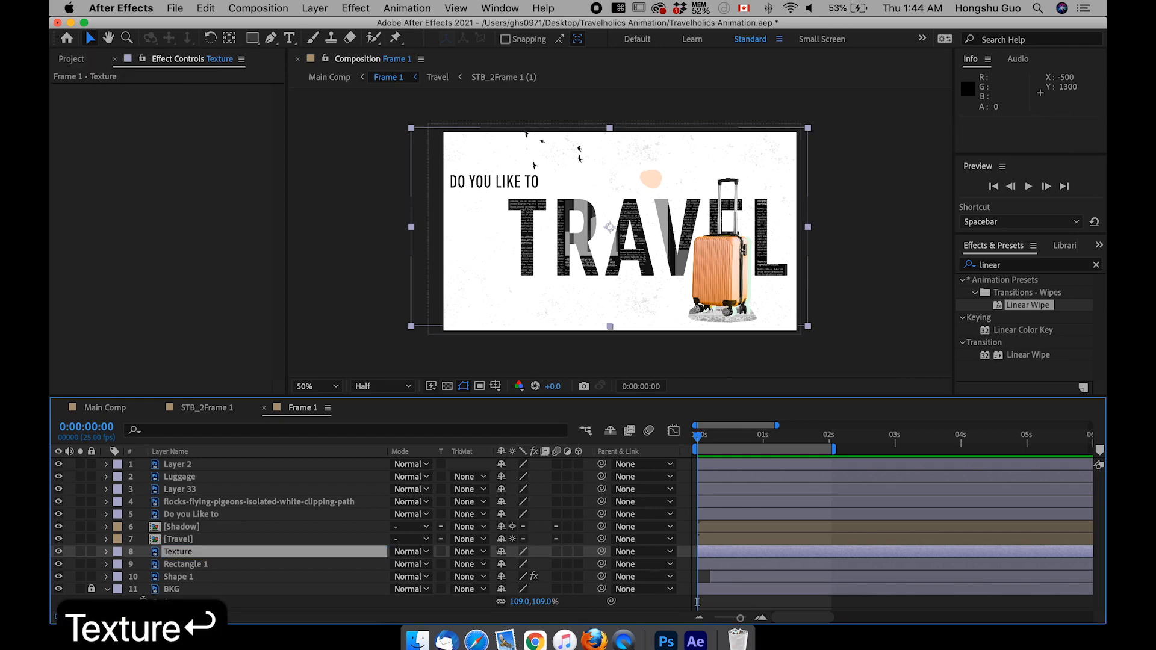
{"action": "left_click_drag", "start_coordinate": [179, 551], "coordinate": [175, 584]}
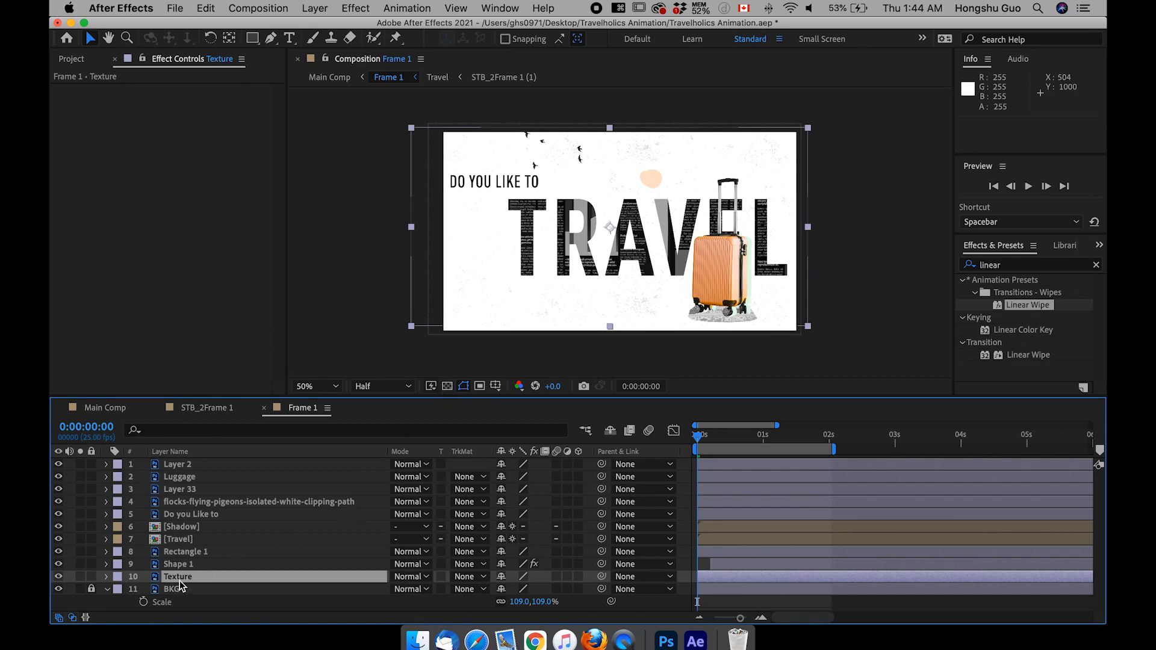
Step: Reveal the Texture layer's Rotation and add a 0° keyframe at 0:00:00:00
{"action": "key", "text": "r"}
{"action": "scroll", "coordinate": [187, 572], "scroll_direction": "down", "scroll_amount": 1}
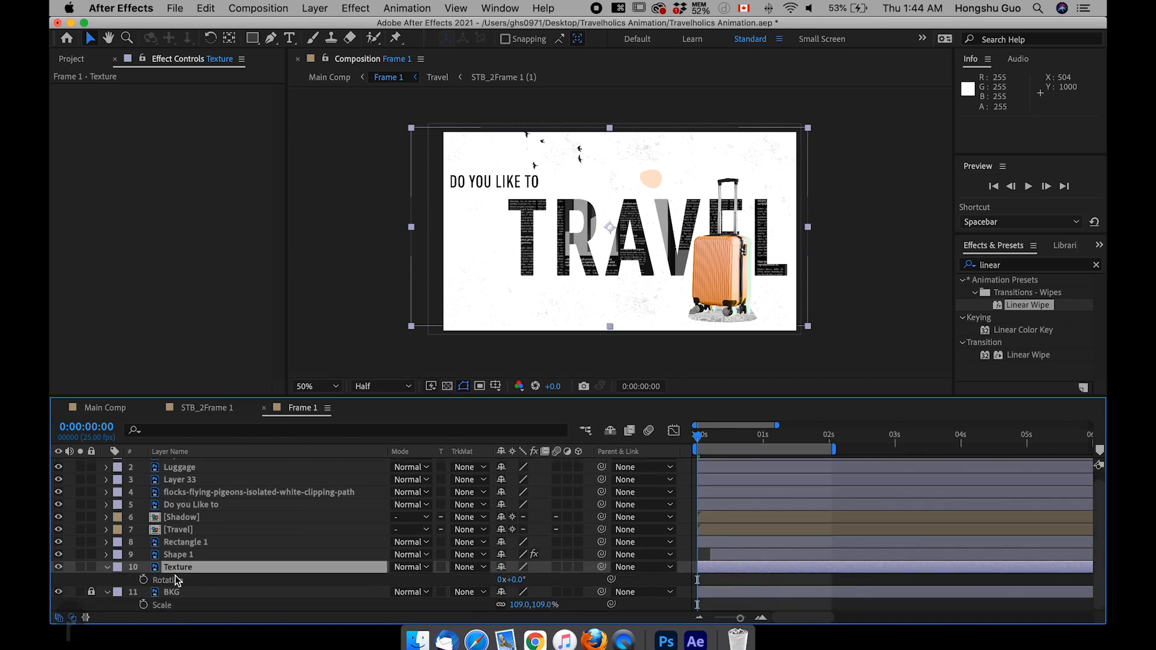
{"action": "left_click", "coordinate": [144, 580]}
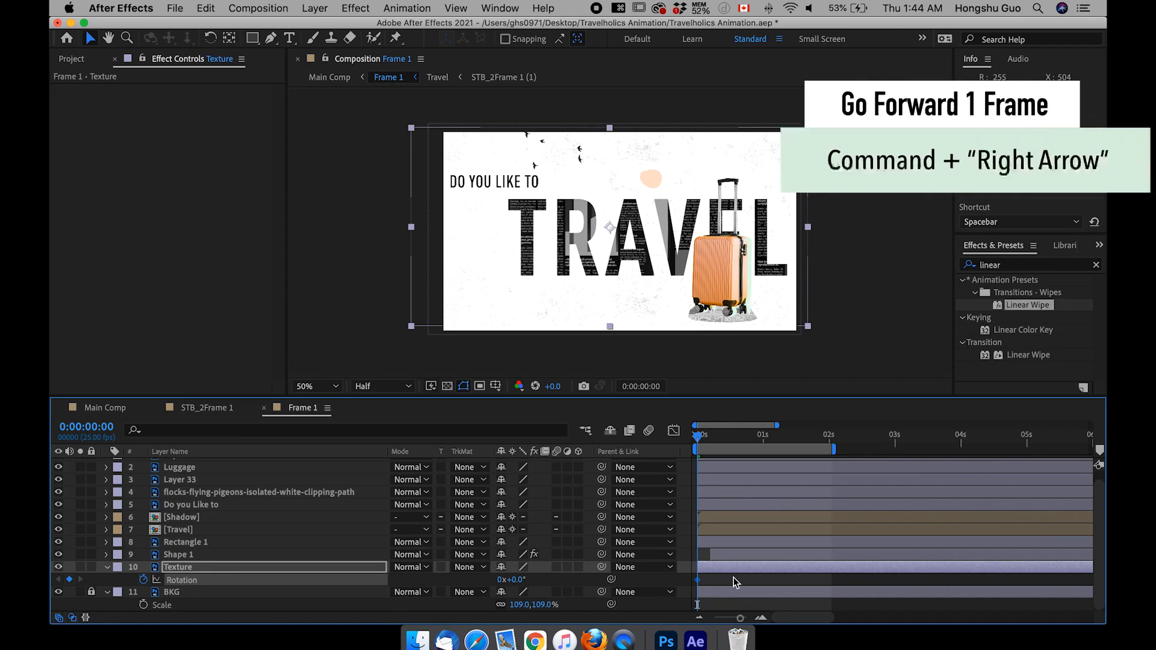
Step: Advance to 0:00:00:05 and set the Texture layer's rotation to -20° there
{"action": "key", "text": "super+Right"}
{"action": "key", "text": "super+Right"}
{"action": "key", "text": "super+Right"}
{"action": "key", "text": "super+Right"}
{"action": "key", "text": "super+Right"}
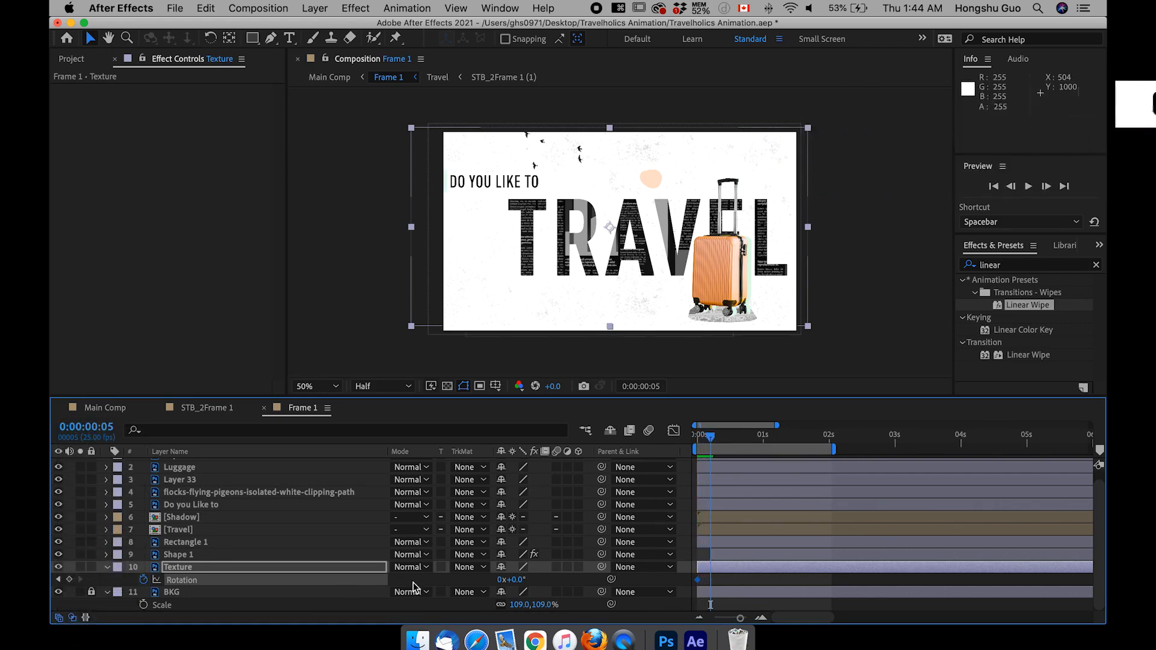
{"action": "left_click", "coordinate": [516, 580]}
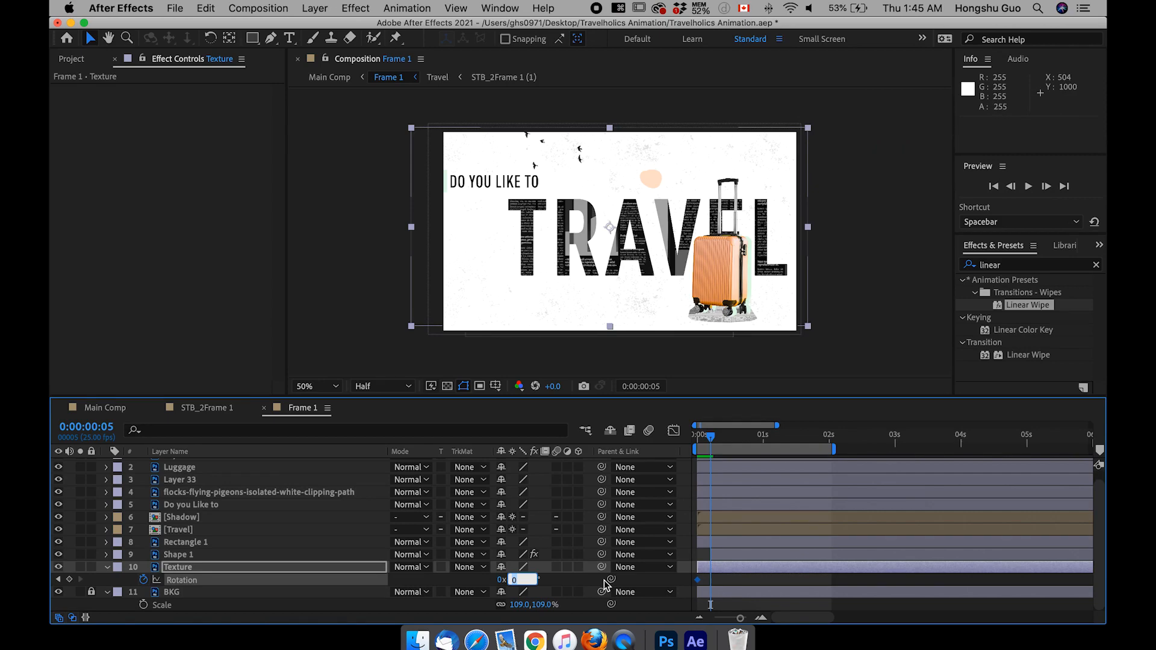
{"action": "type", "text": "-20"}
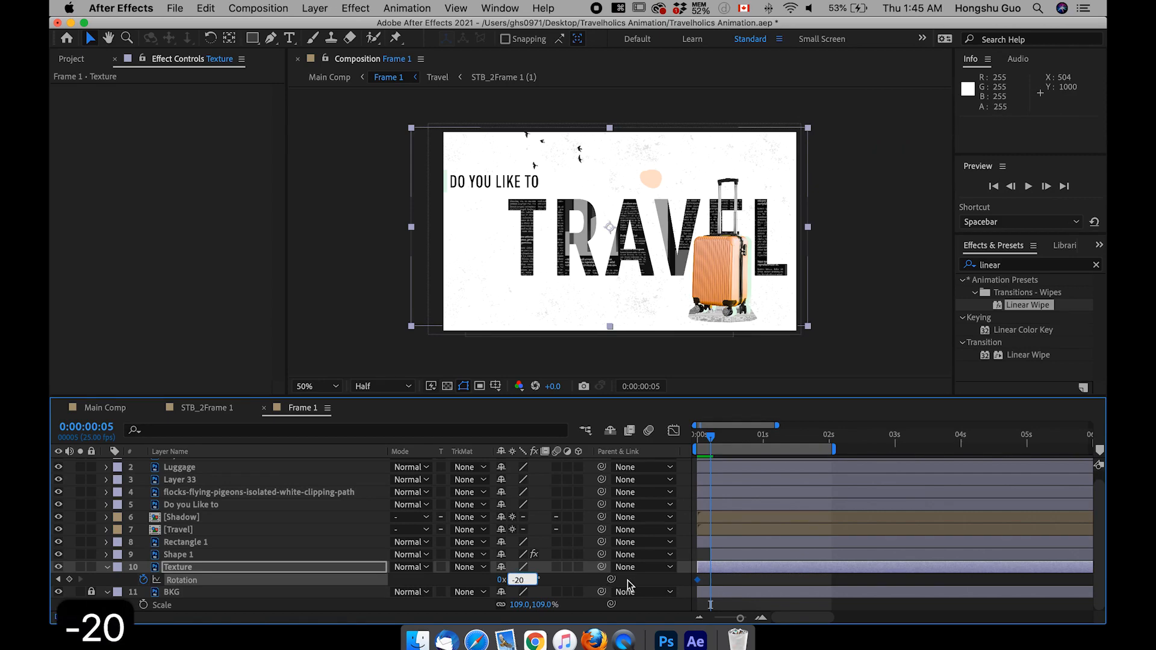
{"action": "left_click", "coordinate": [571, 580]}
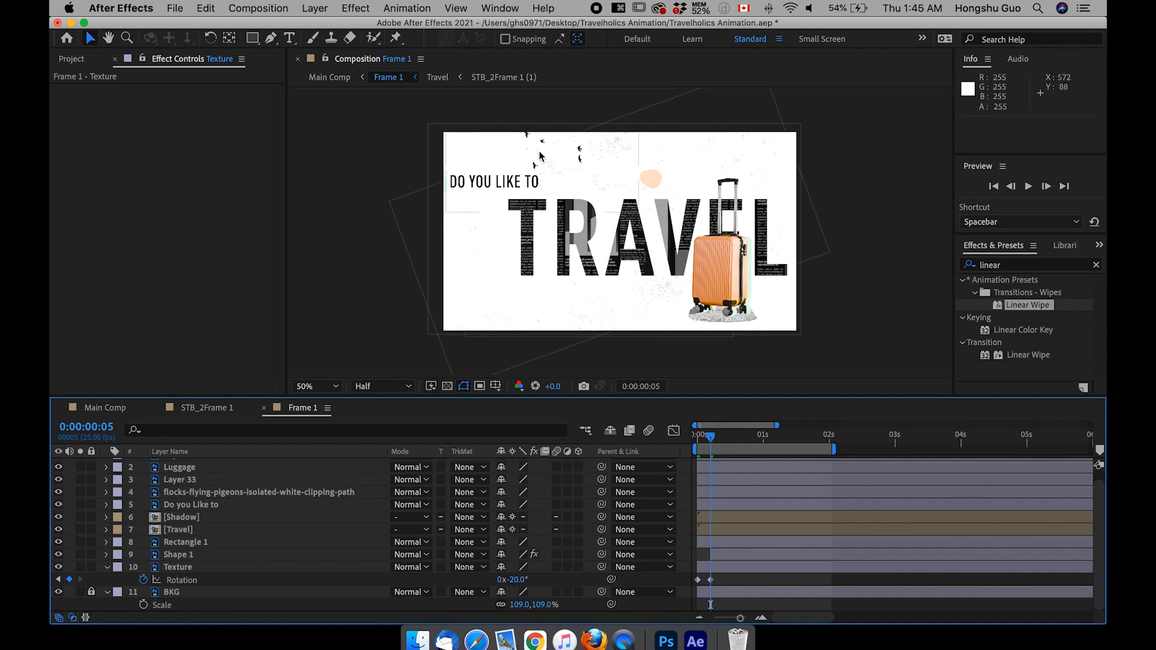
{"action": "left_click", "coordinate": [176, 568]}
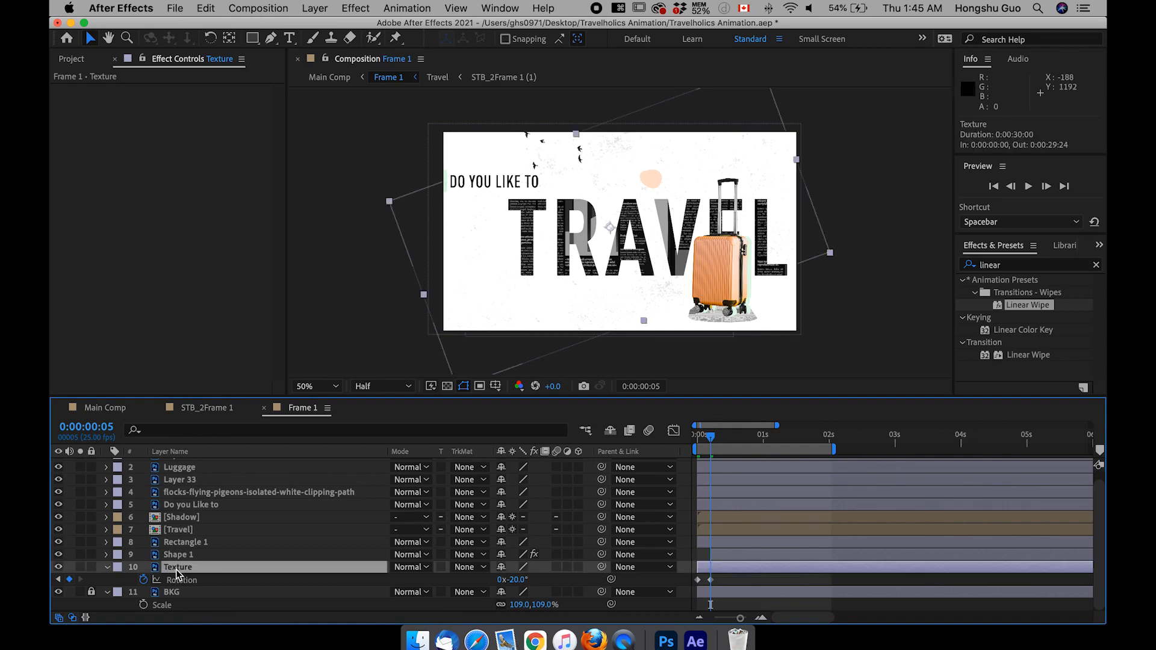
Step: Scale the Texture layer to 169% and set its rotation to 20° at 0:00:00:10
{"action": "key", "text": "shift+s"}
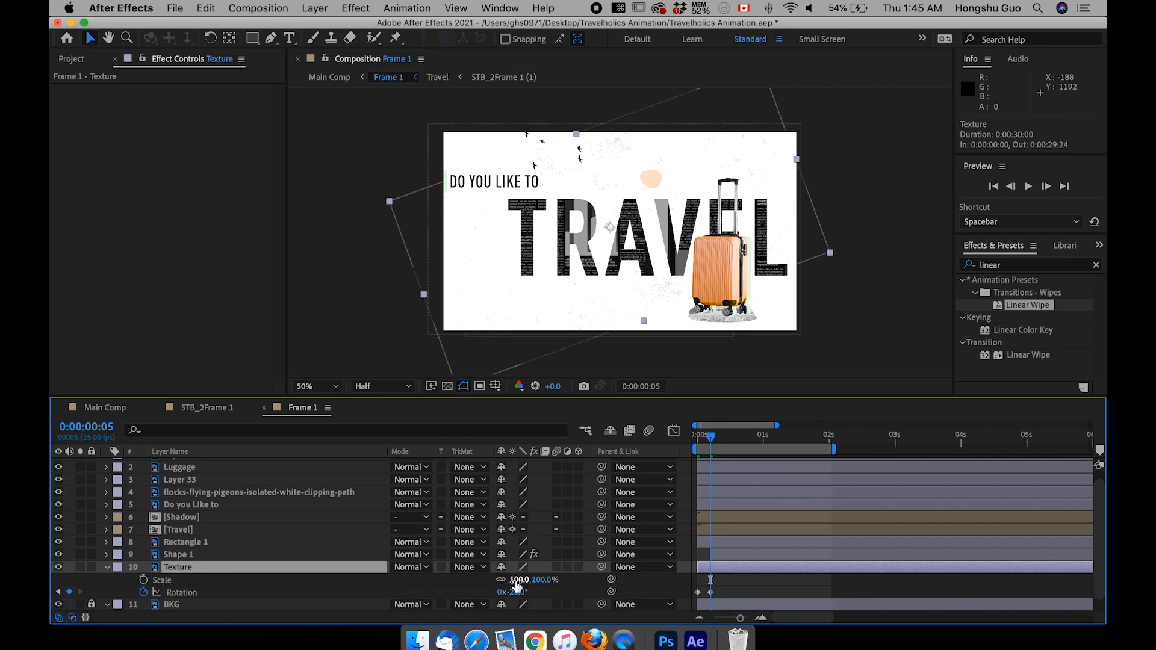
{"action": "left_click_drag", "start_coordinate": [519, 580], "coordinate": [563, 578]}
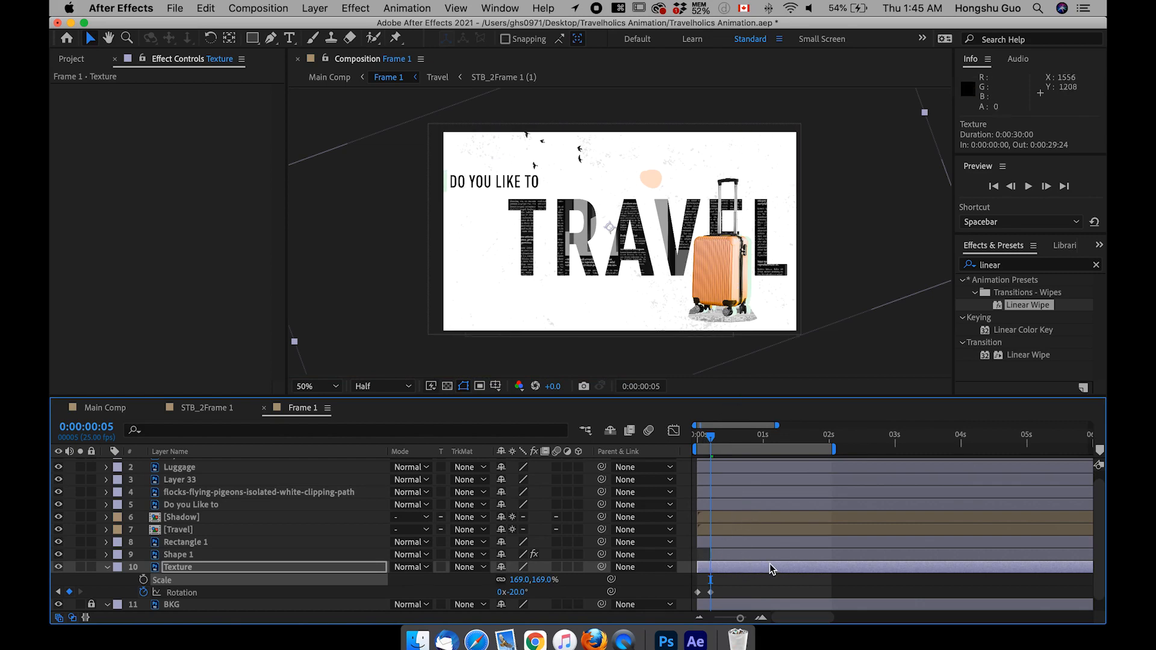
{"action": "key", "text": "super+Right"}
{"action": "key", "text": "super+Right"}
{"action": "key", "text": "super+Right"}
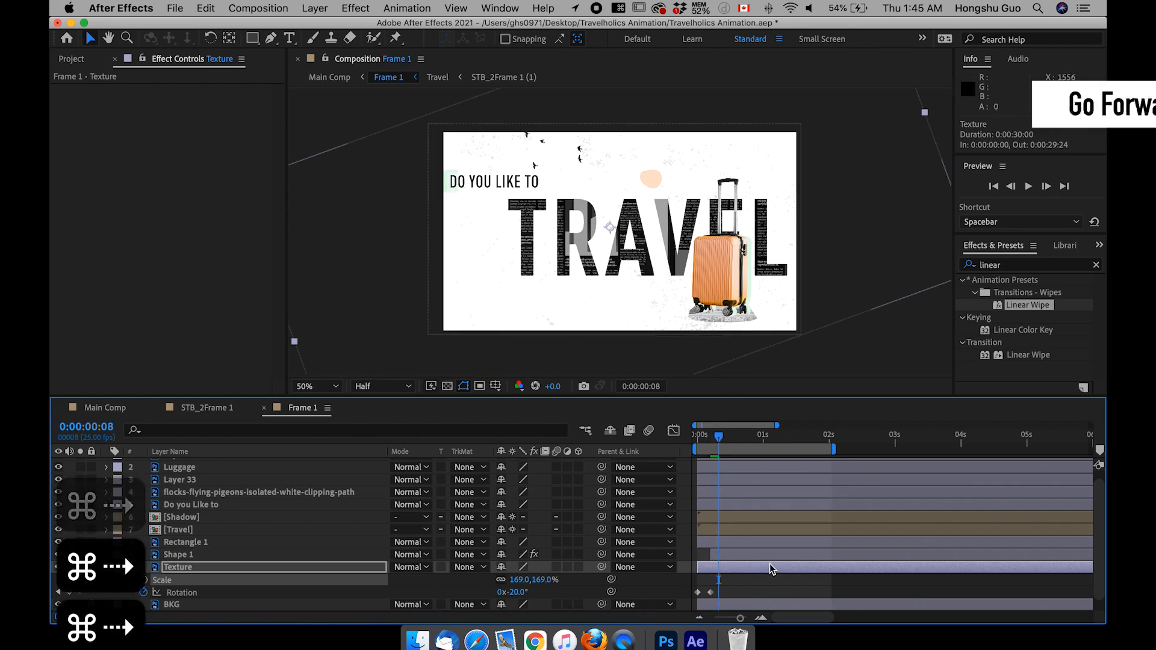
{"action": "key", "text": "super+Right"}
{"action": "key", "text": "super+Right"}
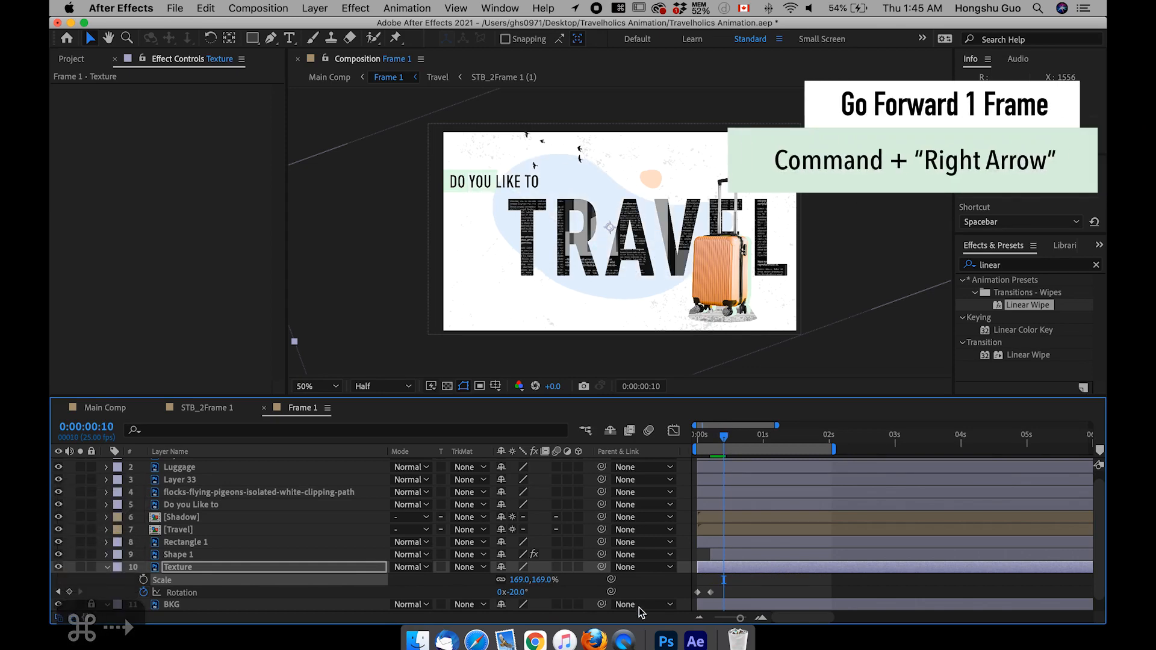
{"action": "left_click", "coordinate": [518, 593]}
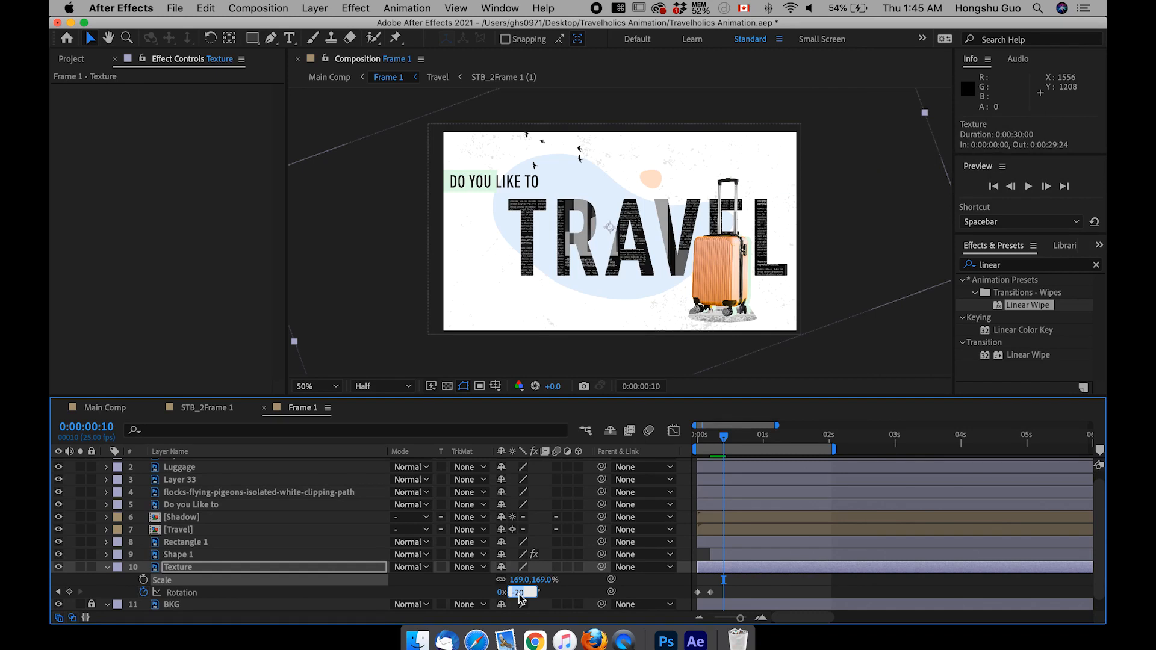
{"action": "type", "text": "20"}
{"action": "key", "text": "Return"}
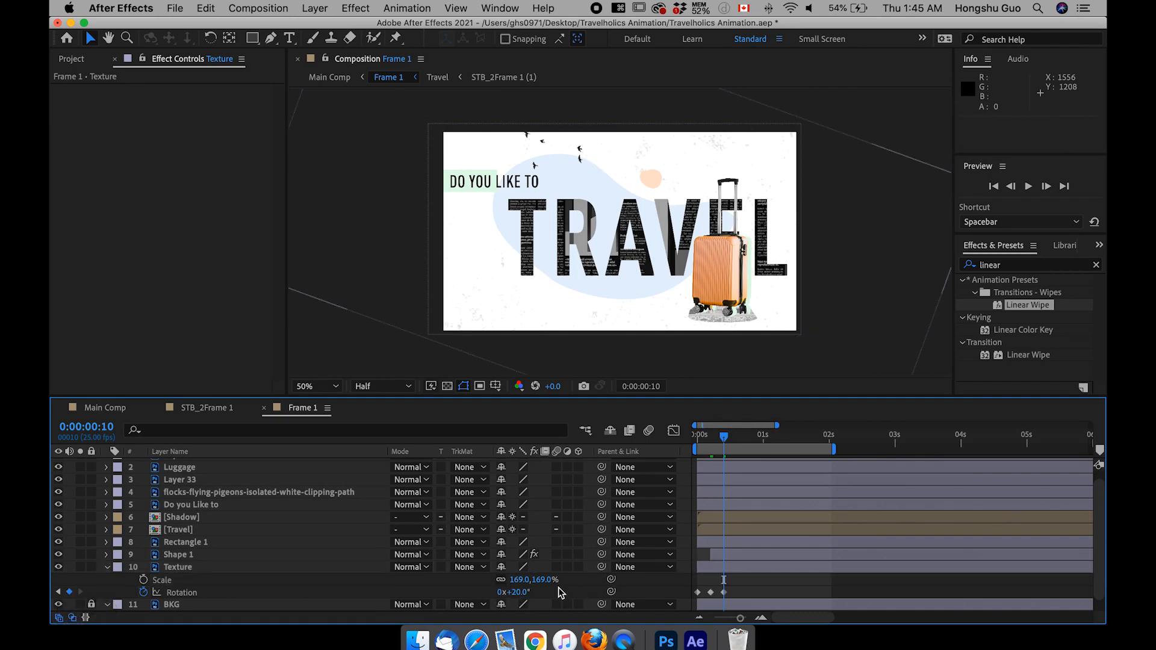
Step: At 0:00:00:15, set the Texture layer's rotation to -90°, its scale to 178% and its position to 947, 514
{"action": "left_click", "coordinate": [712, 439]}
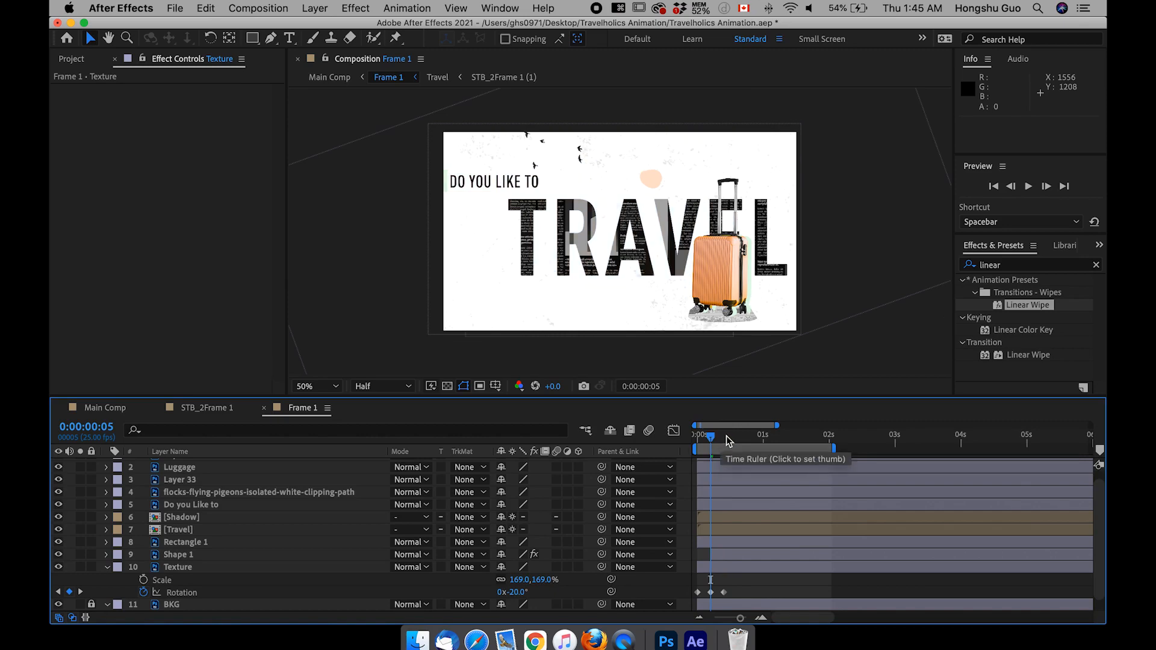
{"action": "left_click", "coordinate": [724, 436]}
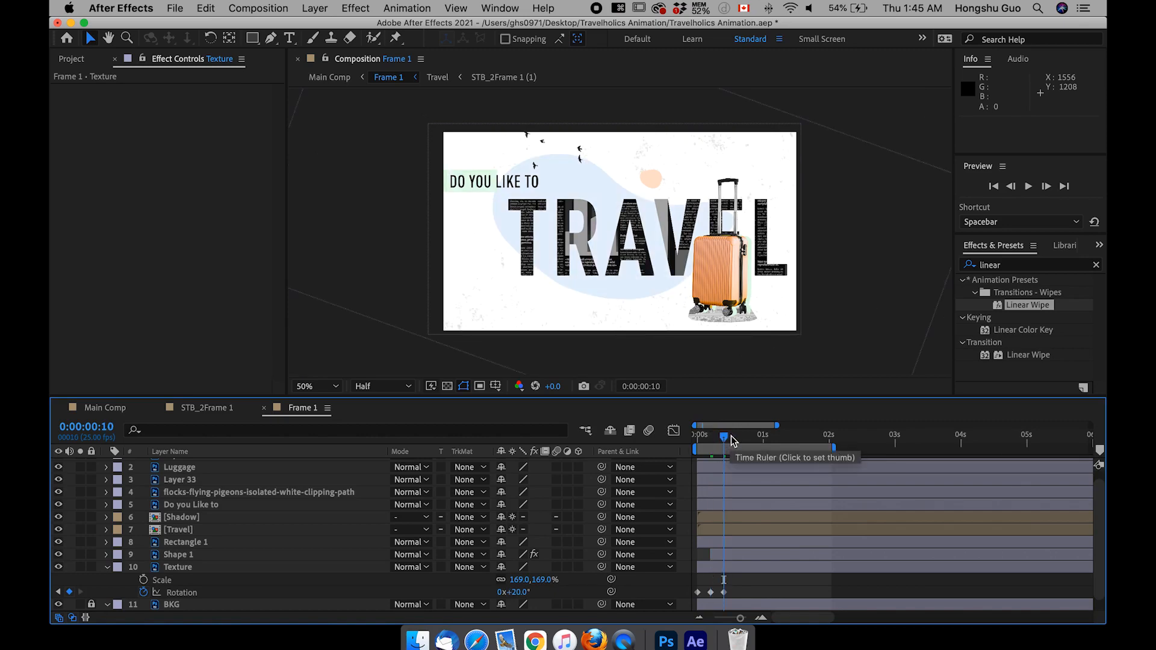
{"action": "left_click", "coordinate": [745, 438]}
{"action": "left_click_drag", "start_coordinate": [744, 437], "coordinate": [723, 445]}
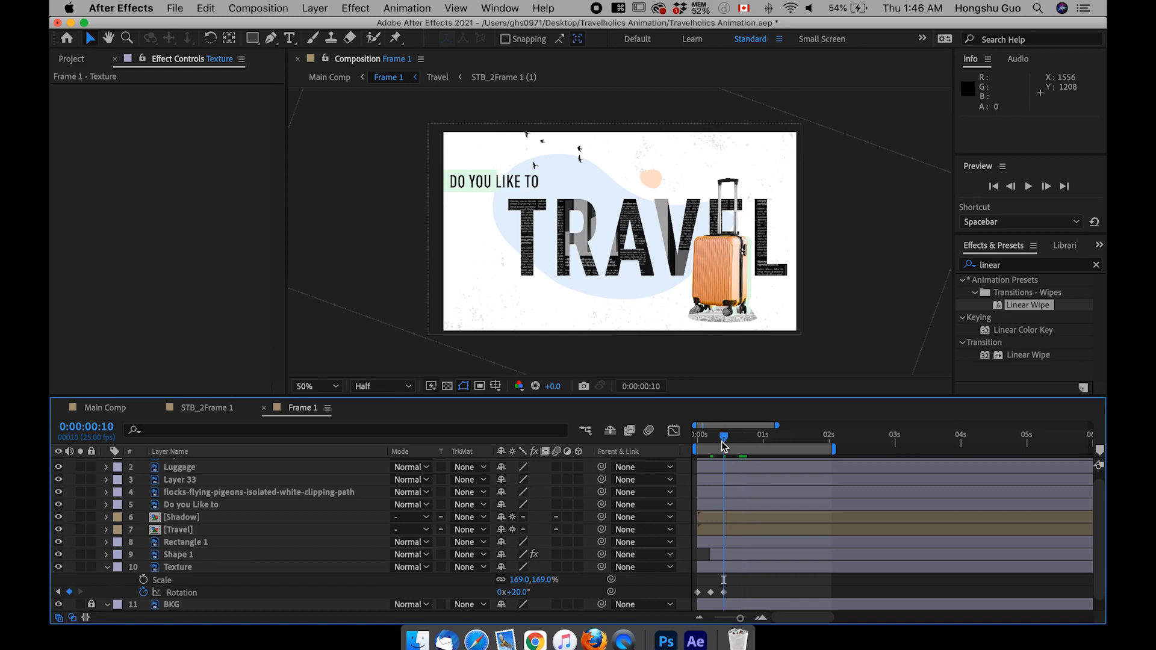
{"action": "key", "text": "super+Right"}
{"action": "key", "text": "super+Right"}
{"action": "key", "text": "super+Right"}
{"action": "key", "text": "super+Right"}
{"action": "key", "text": "super+Right"}
{"action": "key", "text": "super+Right"}
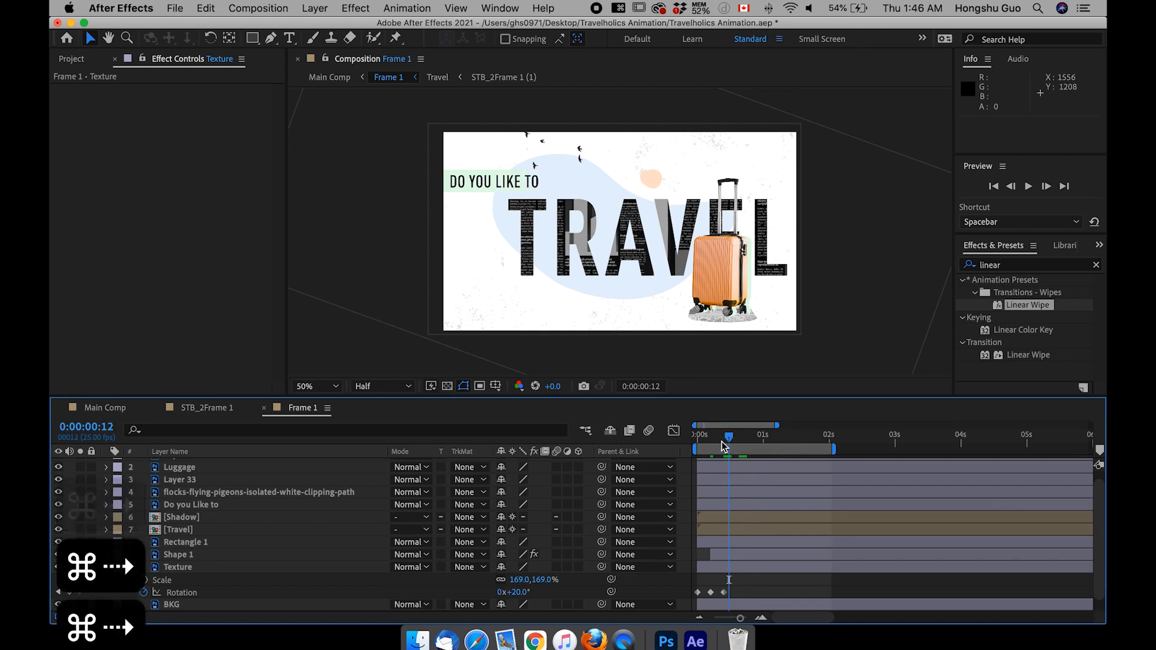
{"action": "left_click", "coordinate": [523, 593]}
{"action": "type", "text": "-"}
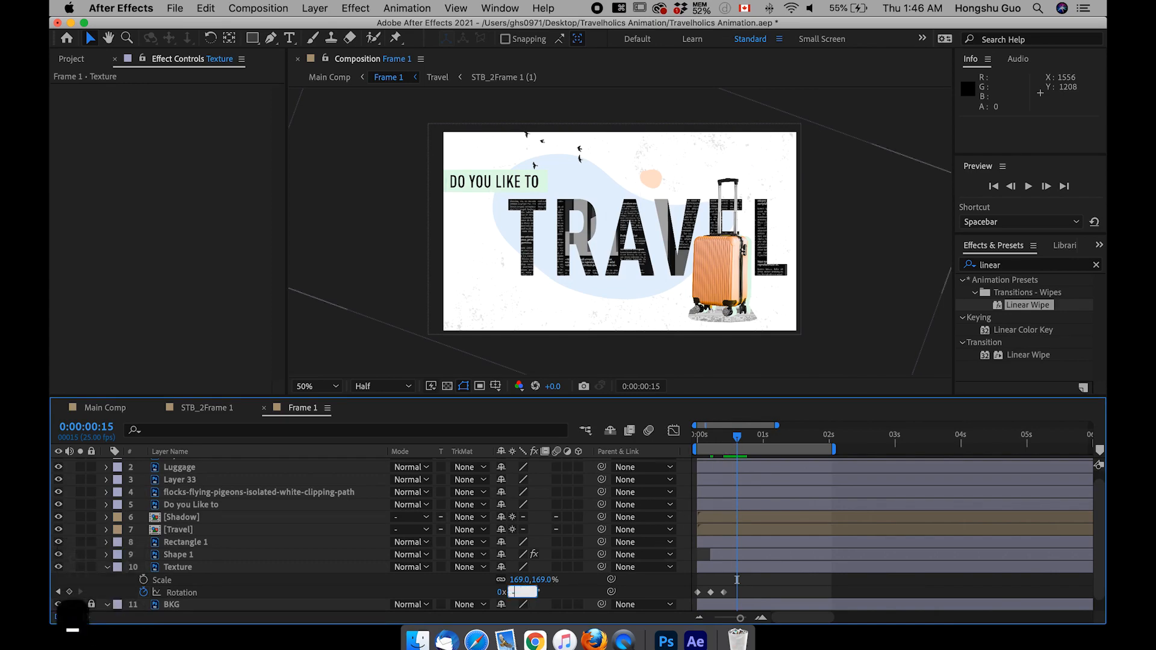
{"action": "type", "text": "45"}
{"action": "left_click", "coordinate": [627, 589]}
{"action": "left_click_drag", "start_coordinate": [512, 592], "coordinate": [482, 594]}
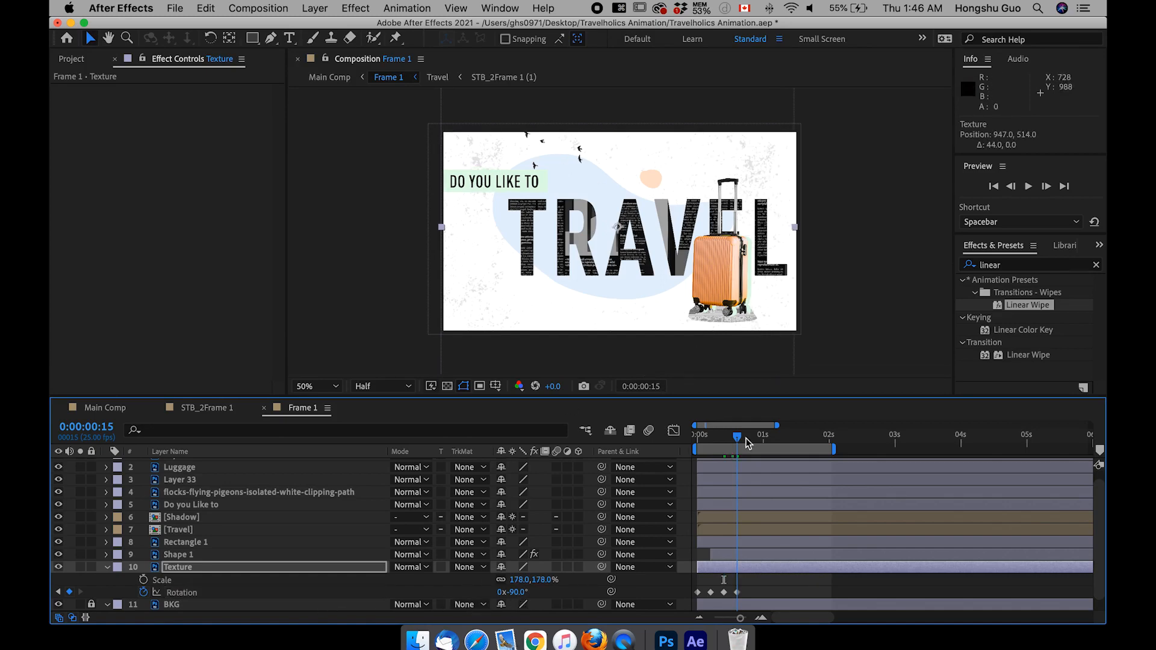
{"action": "left_click_drag", "start_coordinate": [746, 439], "coordinate": [741, 444]}
Step: Advance to 0:00:00:20 and set the Texture layer's rotation to about -152° there
{"action": "key", "text": "super+Right"}
{"action": "key", "text": "super+Right"}
{"action": "key", "text": "super+Right"}
{"action": "key", "text": "super+Right"}
{"action": "key", "text": "super+Right"}
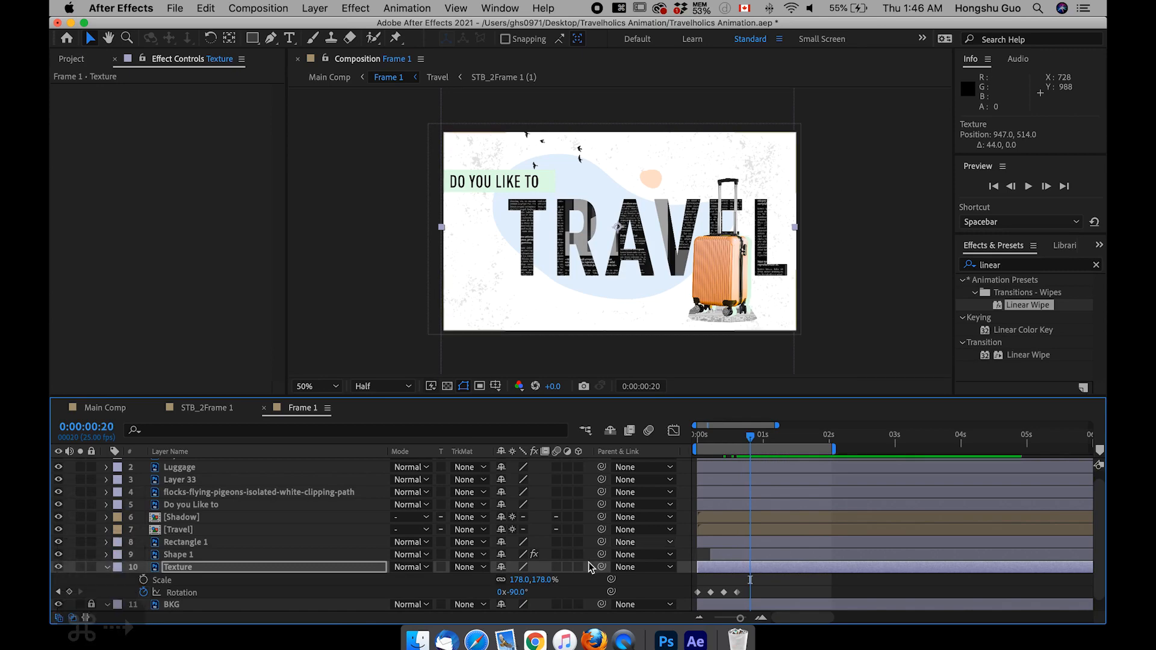
{"action": "left_click_drag", "start_coordinate": [515, 592], "coordinate": [478, 596]}
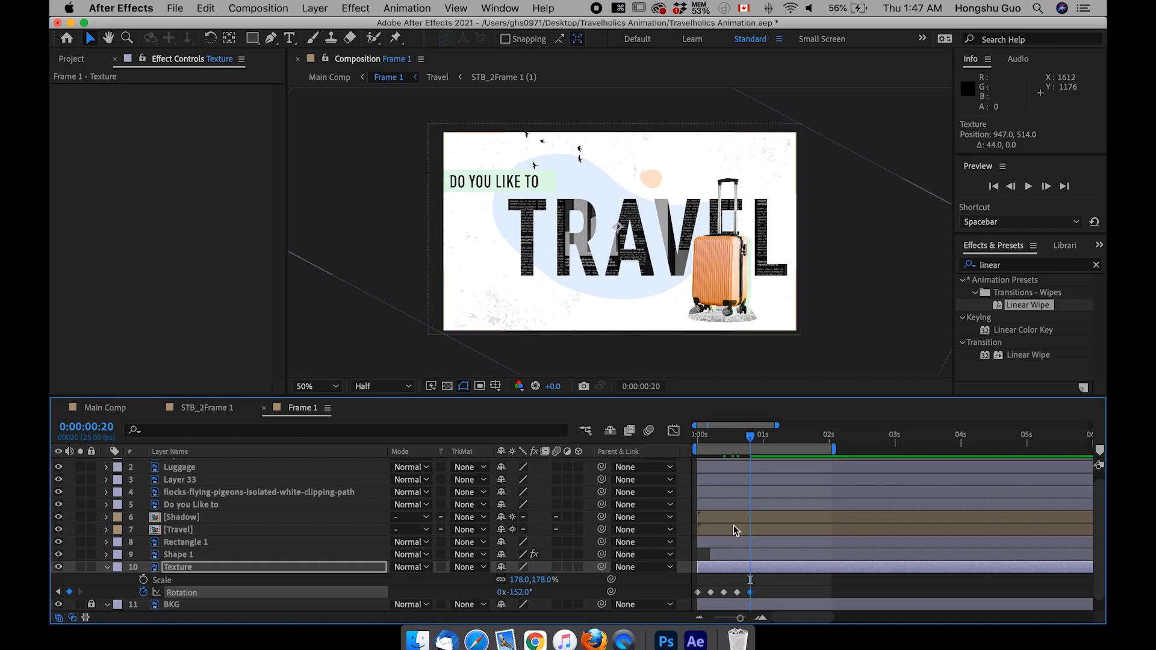
Step: Move to 0:00:01:00 and return the Texture layer's rotation to 0° there
{"action": "key", "text": "super+Right"}
{"action": "left_click_drag", "start_coordinate": [760, 439], "coordinate": [766, 440]}
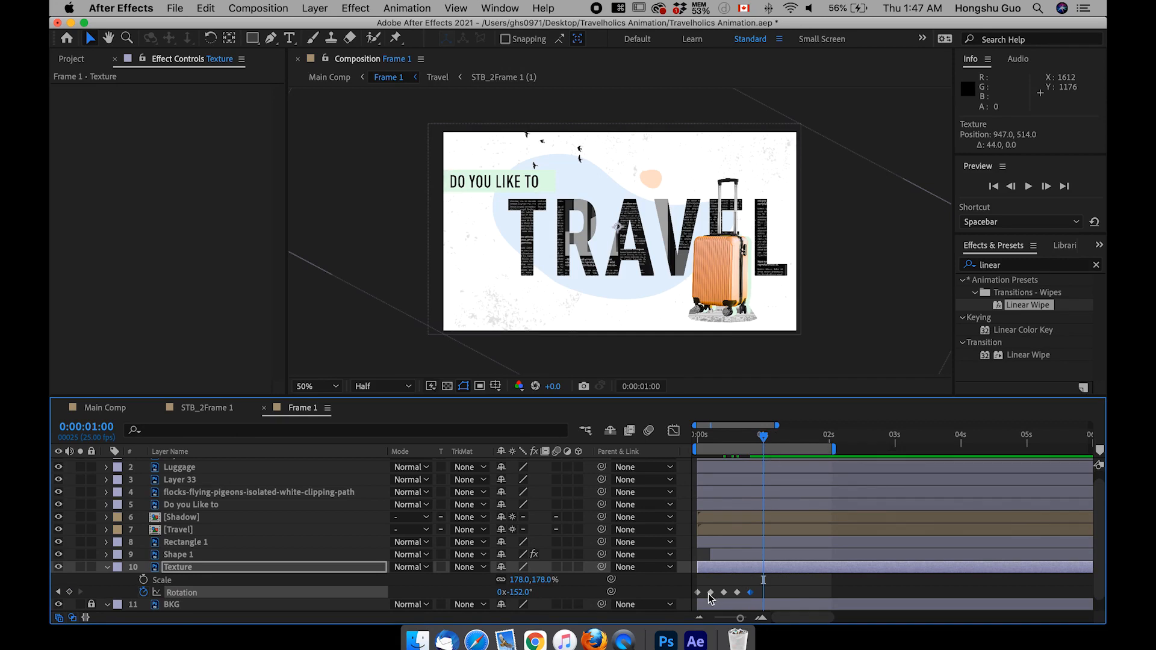
{"action": "mouse_move", "coordinate": [712, 595]}
{"action": "left_click", "coordinate": [519, 593]}
{"action": "type", "text": "0"}
{"action": "left_click", "coordinate": [559, 597]}
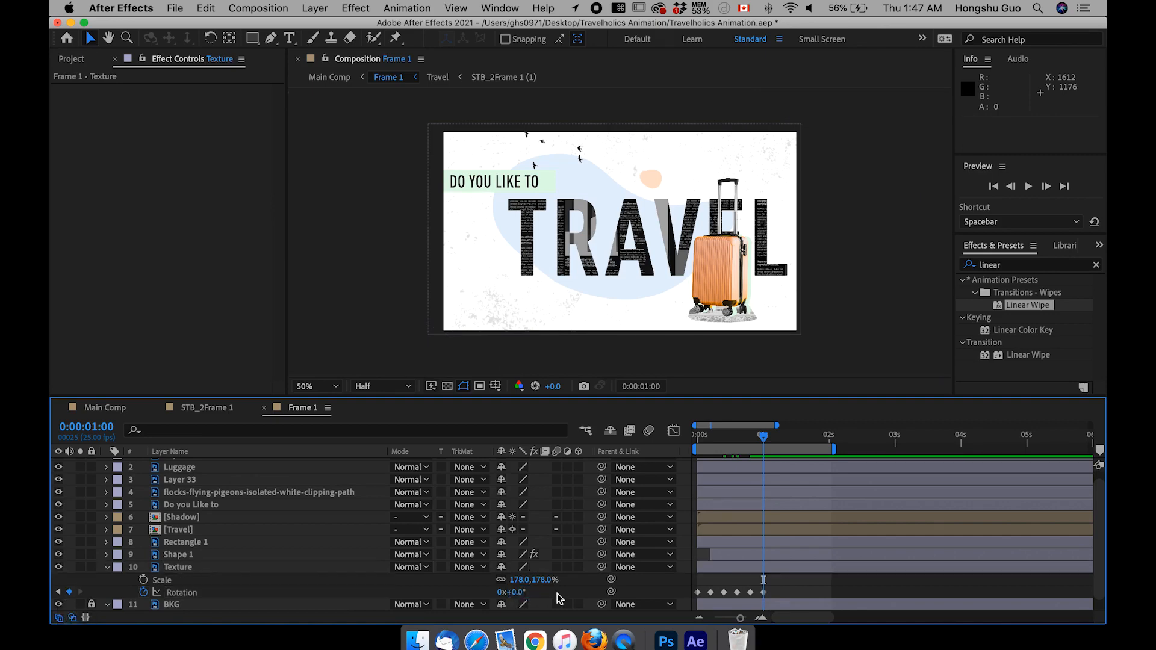
Step: Convert all of the Texture layer's rotation keyframes to hold keyframes and scrub through the stepped motion
{"action": "left_click_drag", "start_coordinate": [764, 439], "coordinate": [693, 442]}
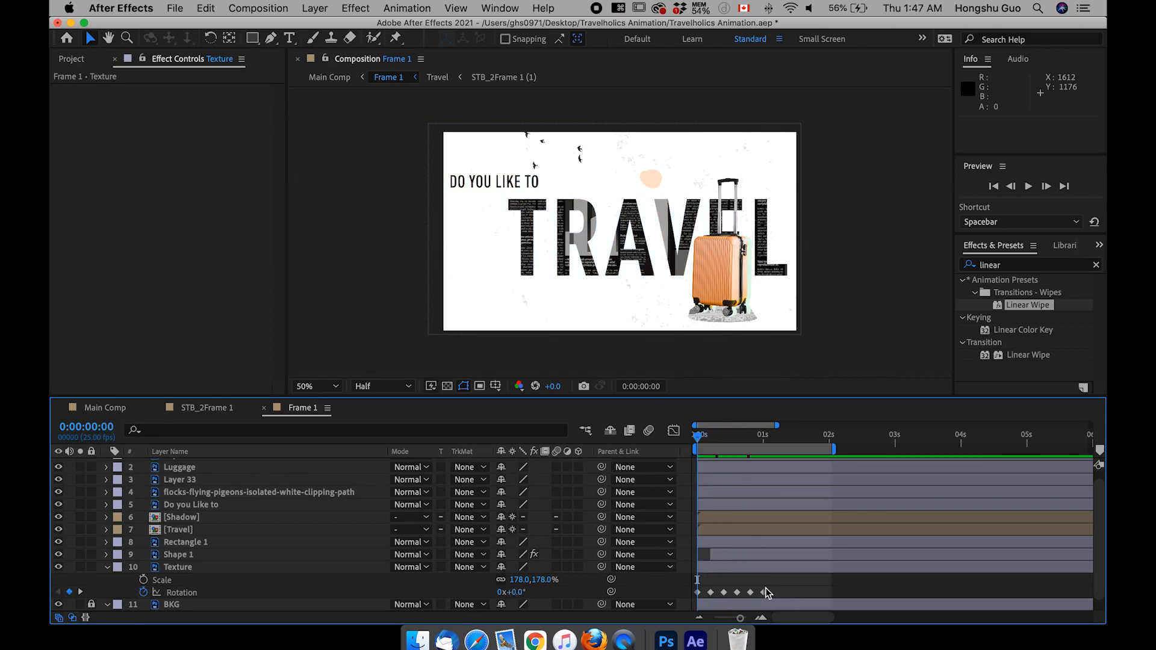
{"action": "left_click_drag", "start_coordinate": [718, 591], "coordinate": [694, 595]}
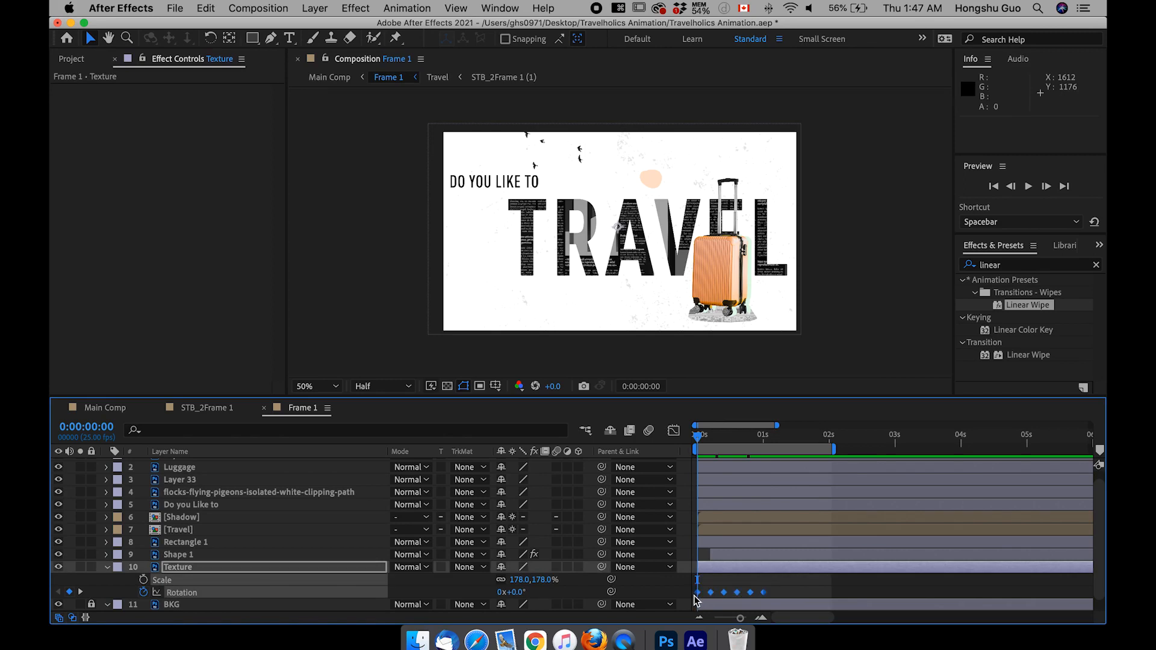
{"action": "right_click", "coordinate": [751, 593]}
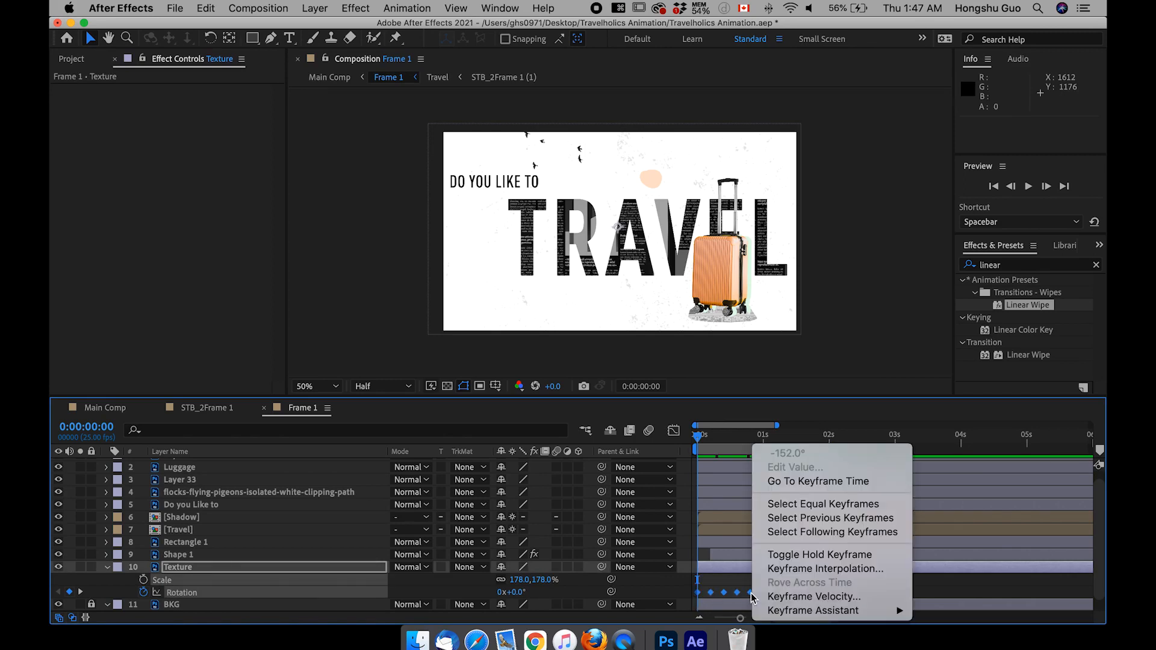
{"action": "left_click", "coordinate": [782, 555]}
{"action": "left_click", "coordinate": [789, 585]}
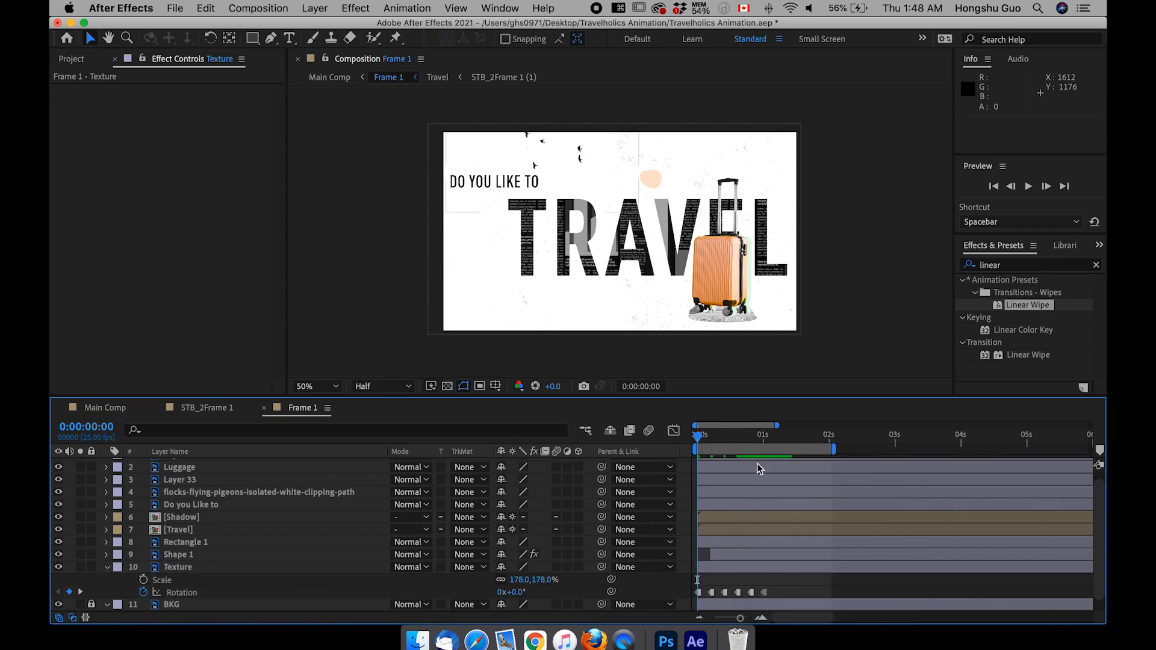
{"action": "mouse_move", "coordinate": [699, 436]}
{"action": "left_mouse_down"}
{"action": "mouse_move", "coordinate": [711, 436]}
{"action": "mouse_move", "coordinate": [697, 436]}
{"action": "left_mouse_up"}
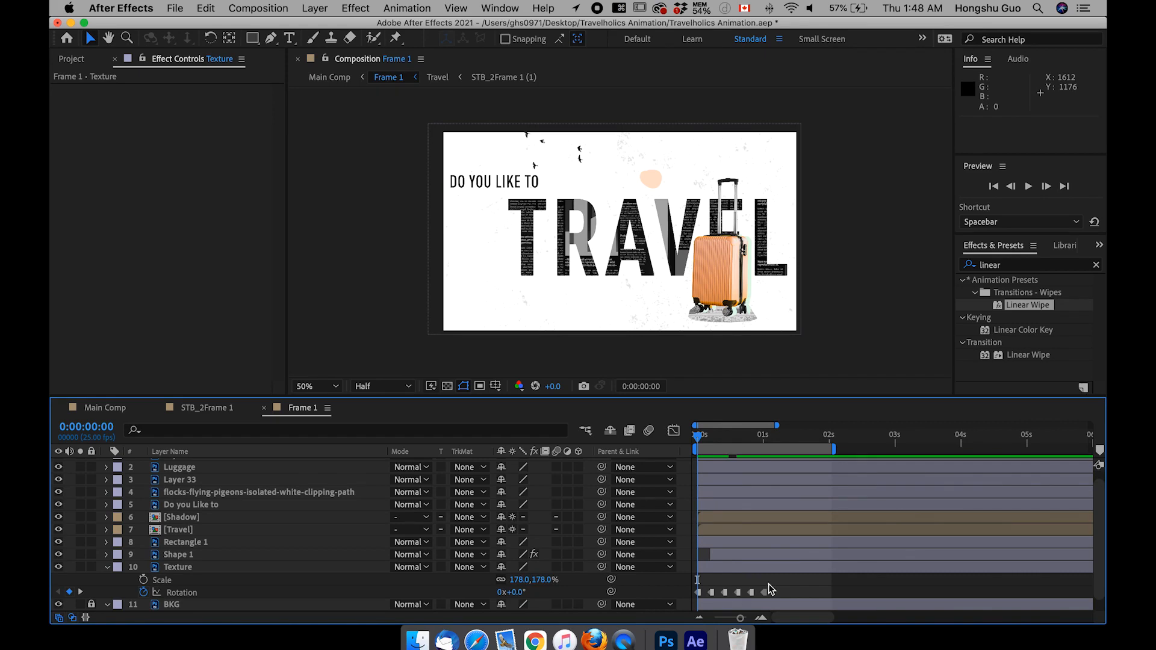
Step: Add a loopOut() expression to the Texture layer's Rotation and scrub through the looping result
{"action": "scroll", "coordinate": [723, 575], "scroll_direction": "down", "scroll_amount": 1}
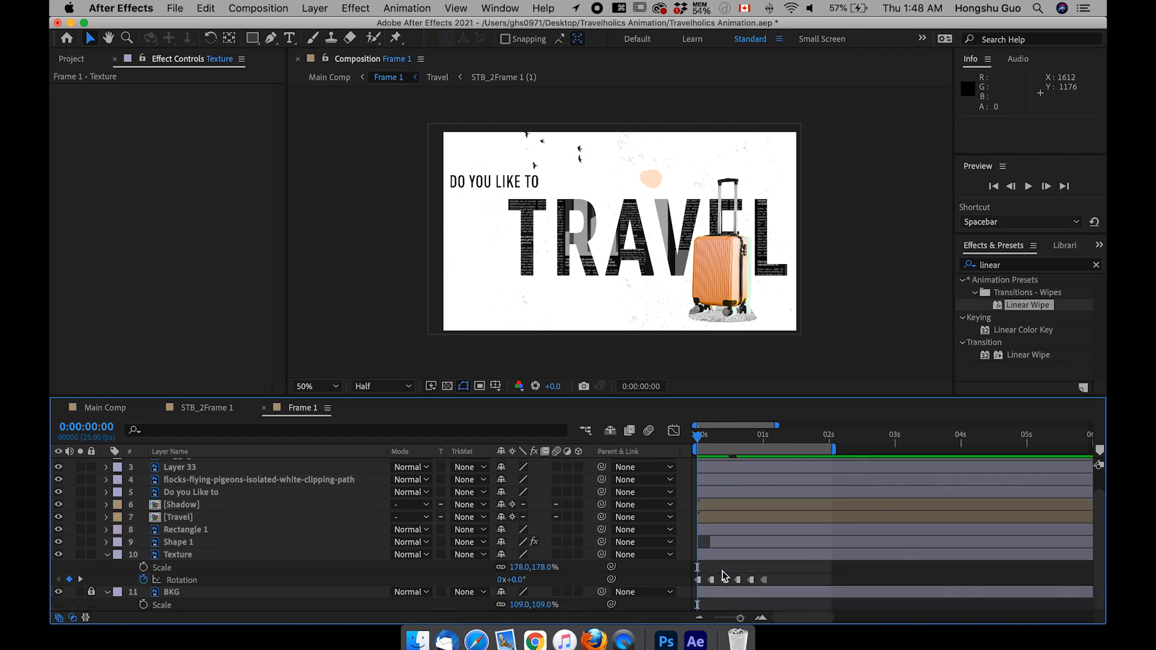
{"action": "left_click", "coordinate": [144, 581], "text": "alt"}
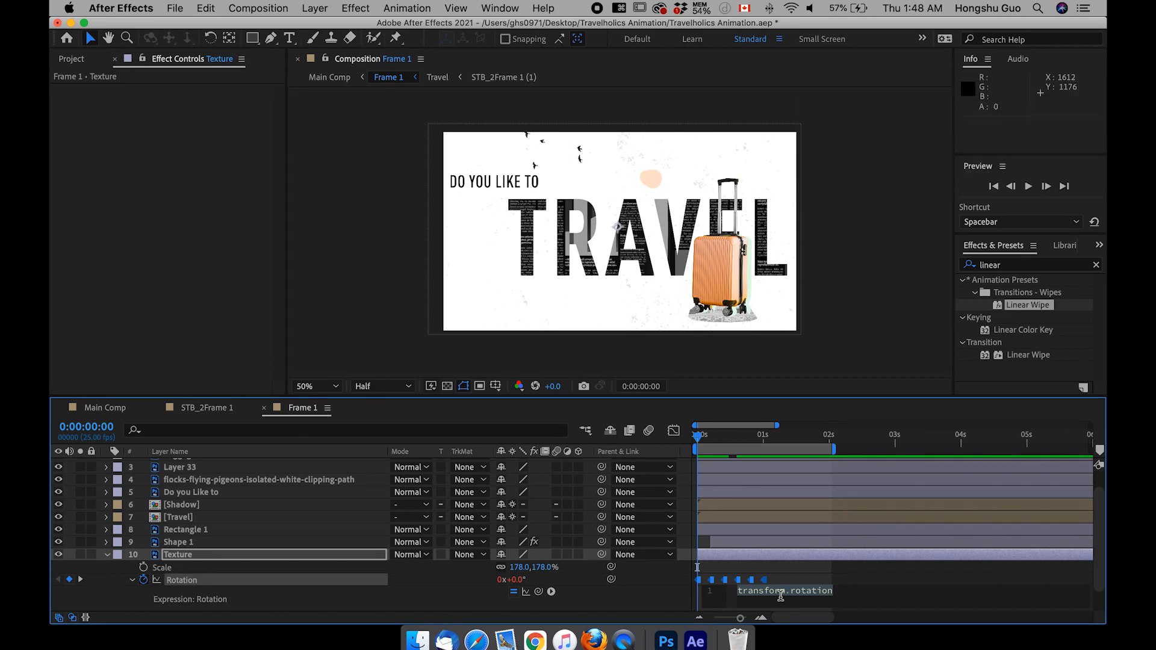
{"action": "type", "text": "loop"}
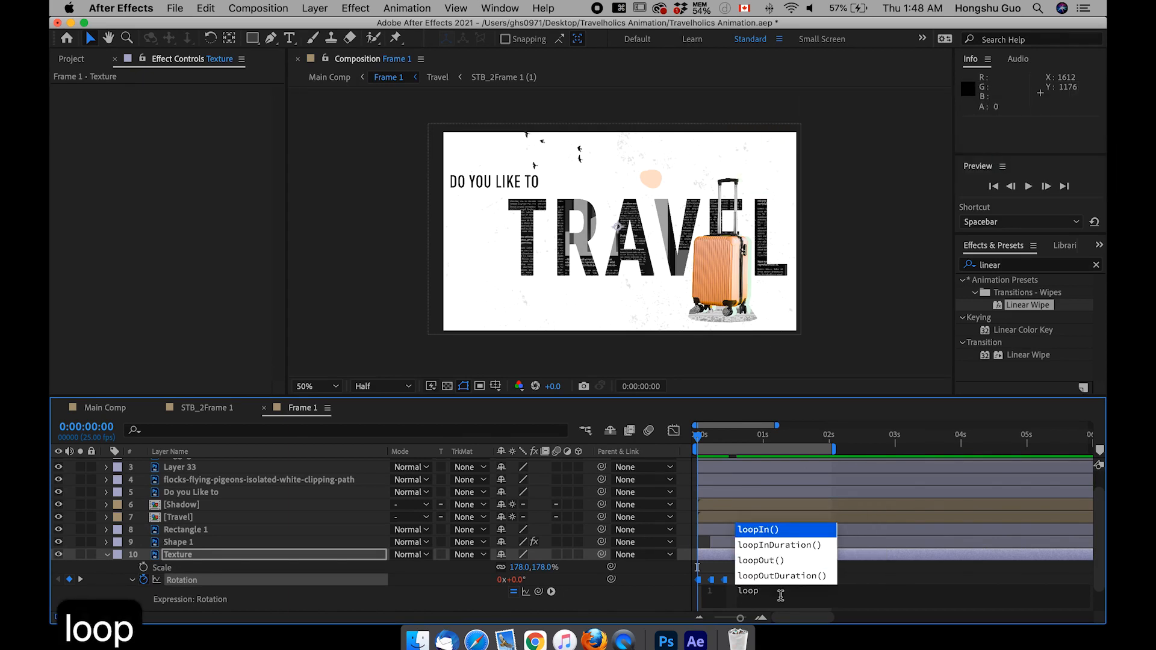
{"action": "left_click", "coordinate": [760, 561]}
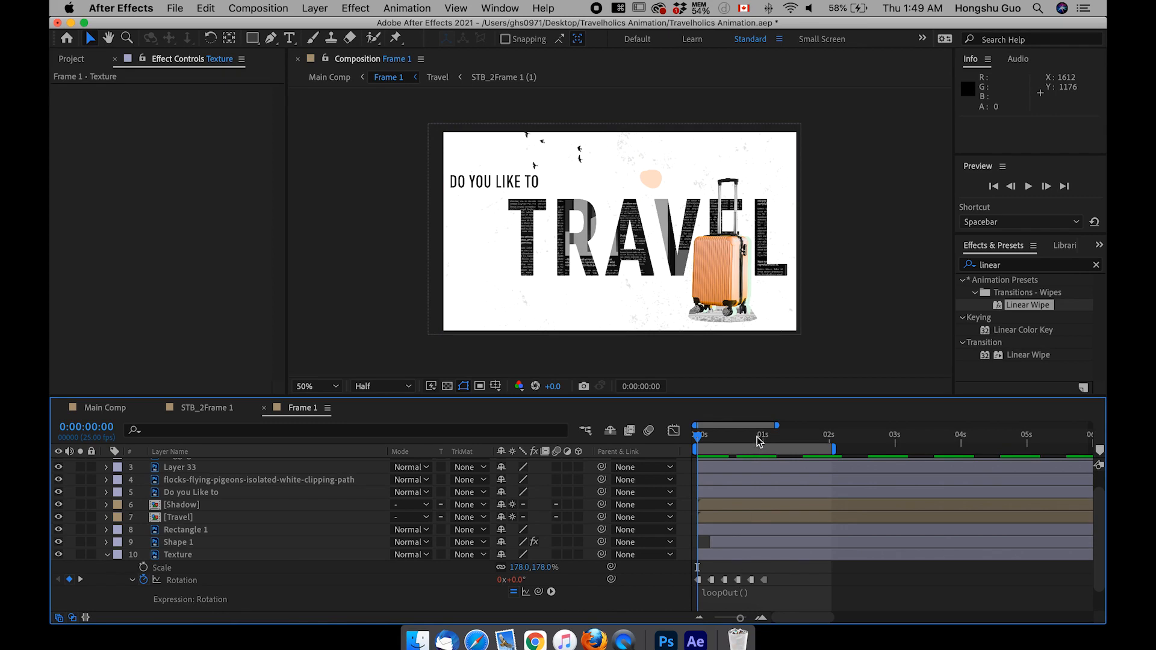
{"action": "left_click_drag", "start_coordinate": [763, 442], "coordinate": [728, 443]}
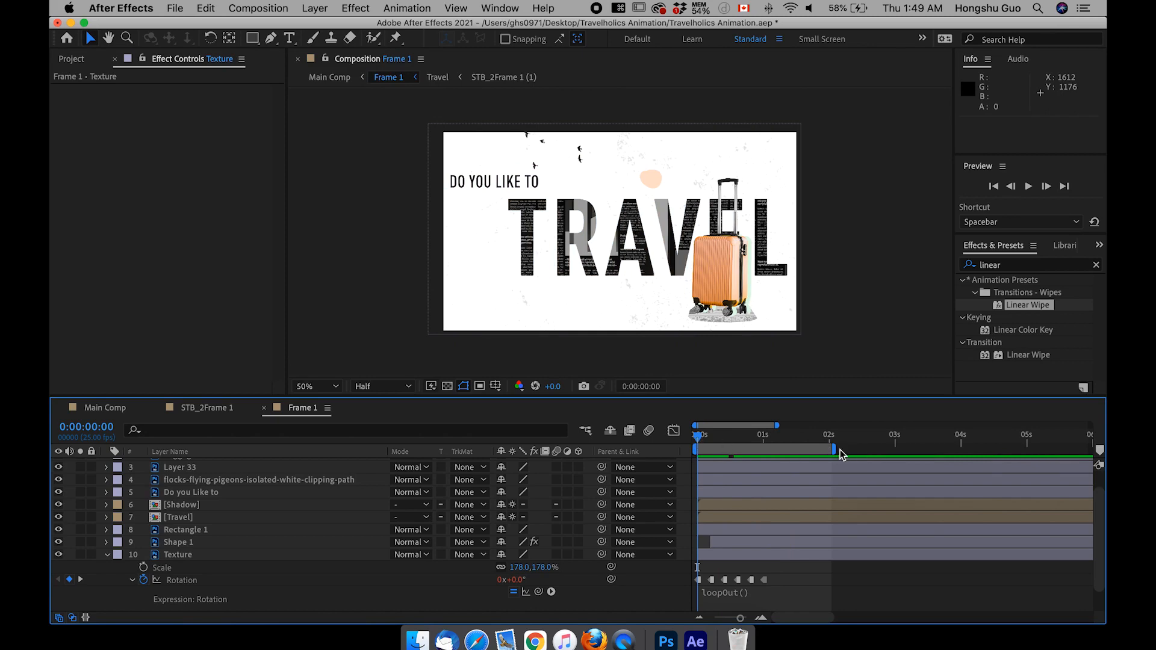
Step: Extend the end of the work area to 0:00:04:23 and preview the animation
{"action": "left_click_drag", "start_coordinate": [837, 449], "coordinate": [1026, 449]}
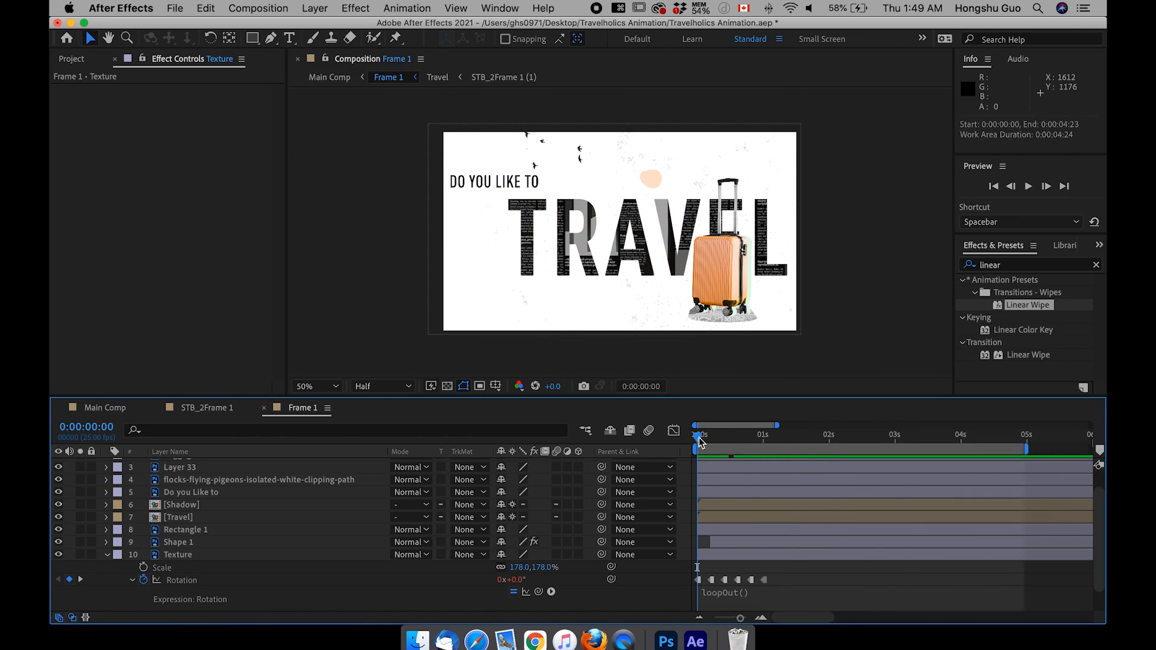
{"action": "key", "text": "space"}
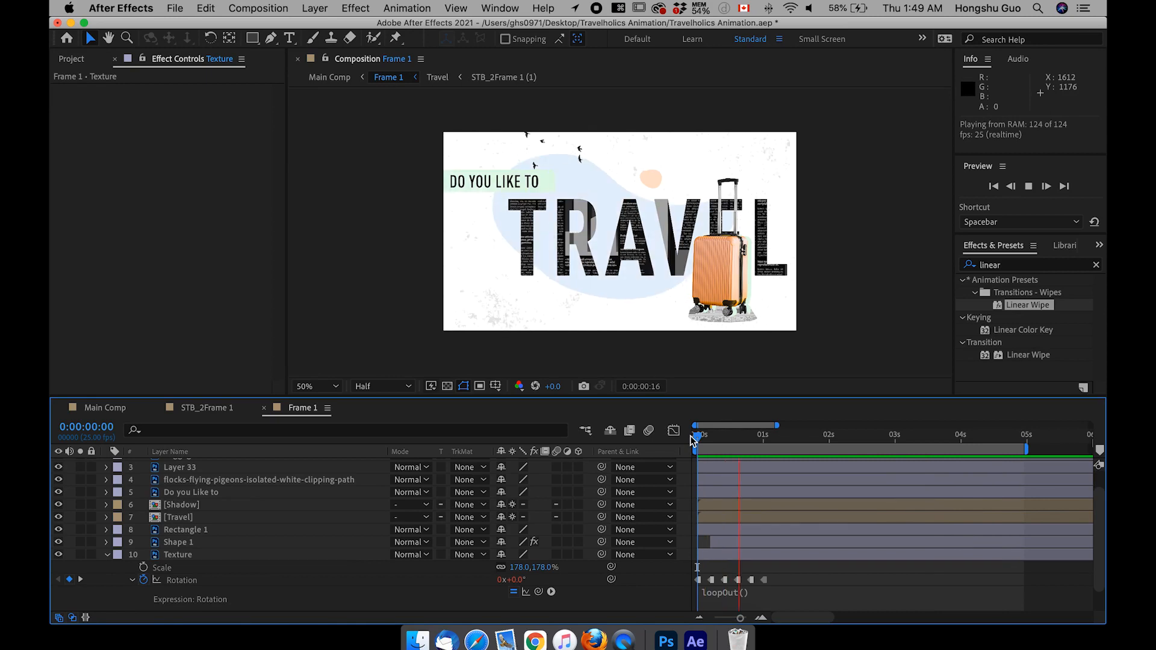
{"action": "key", "text": "space"}
Step: Reveal the Texture layer's Opacity and set it to 10%
{"action": "left_click", "coordinate": [179, 559]}
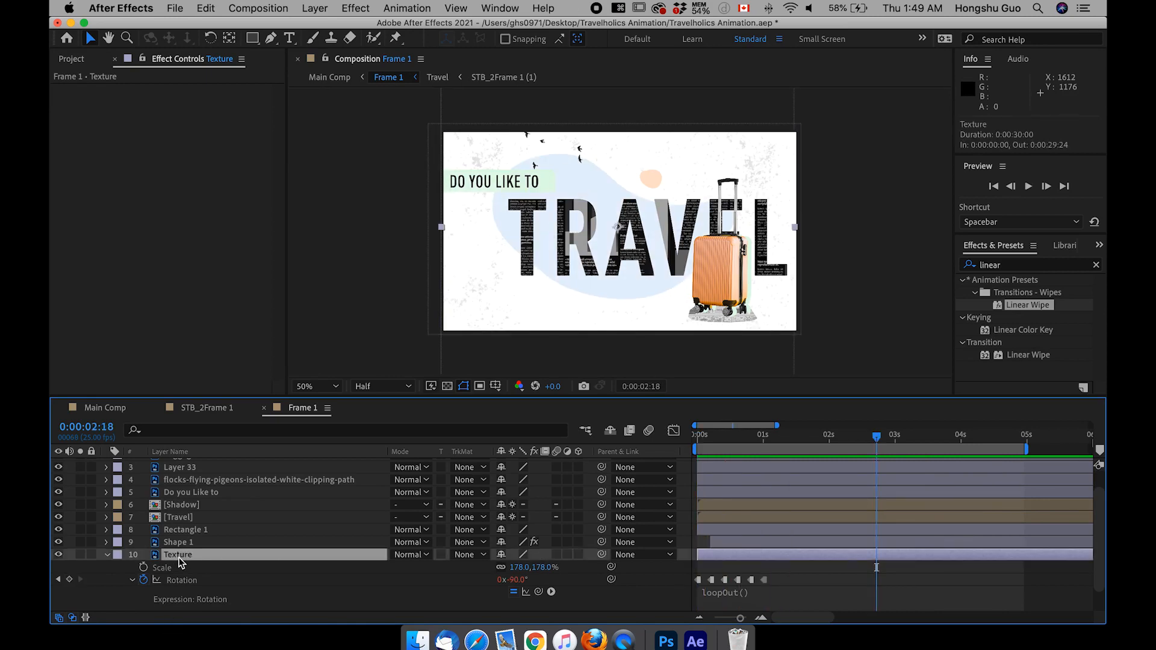
{"action": "key", "text": "t"}
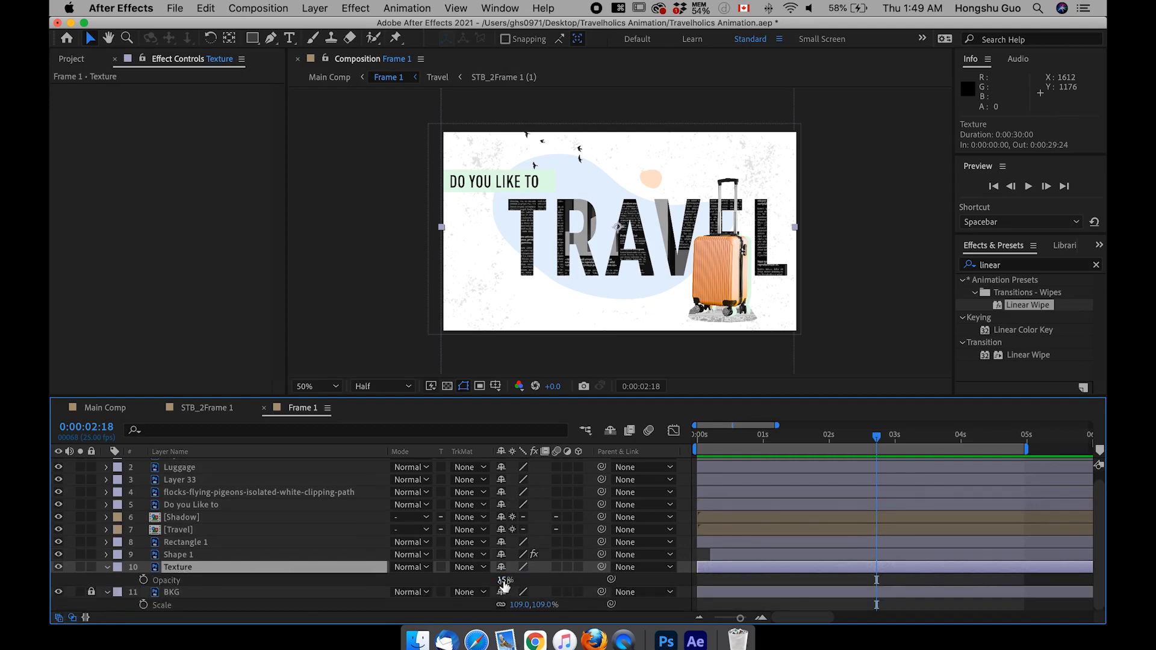
{"action": "left_click", "coordinate": [503, 581]}
{"action": "type", "text": "10"}
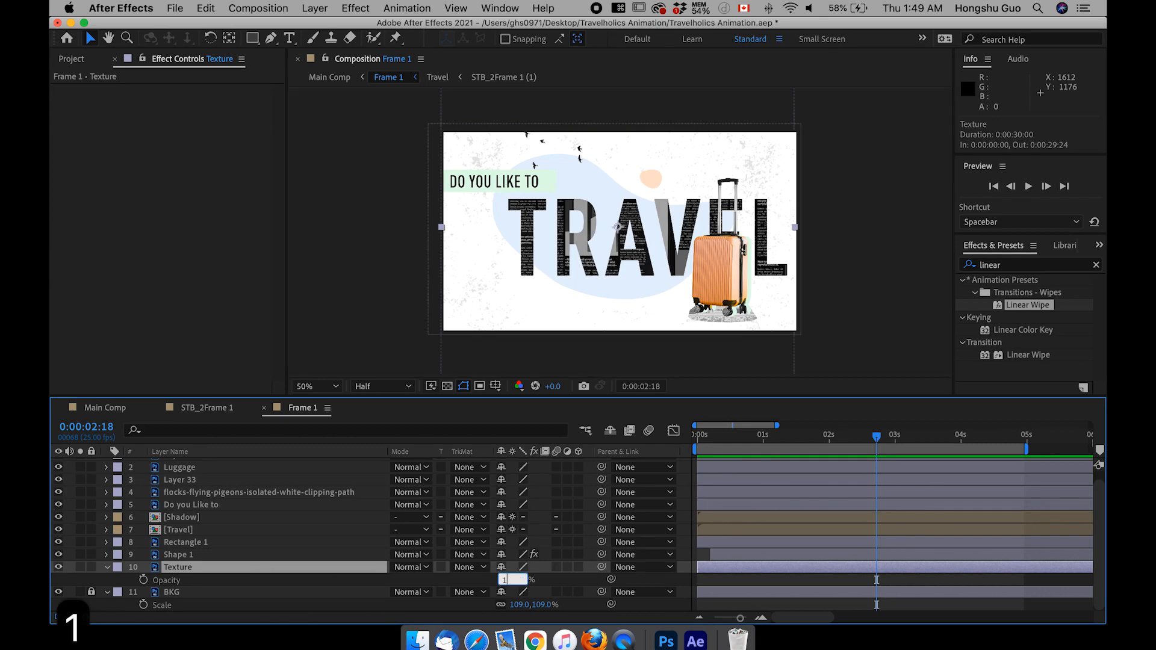
{"action": "left_click", "coordinate": [553, 586]}
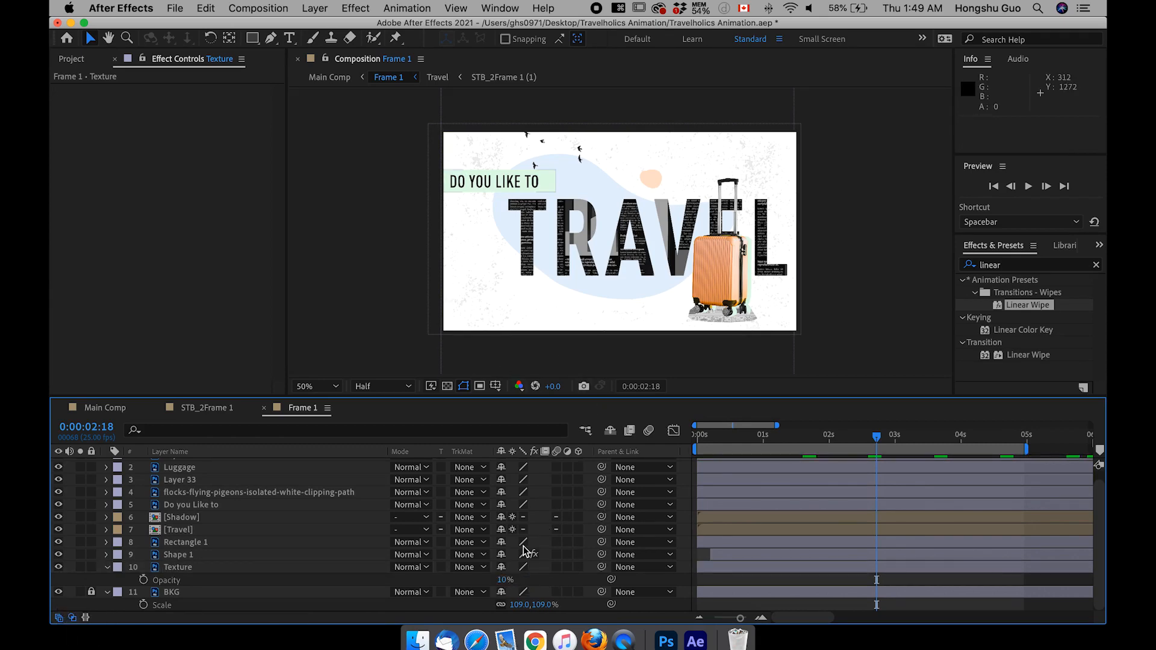
{"action": "left_click", "coordinate": [362, 581]}
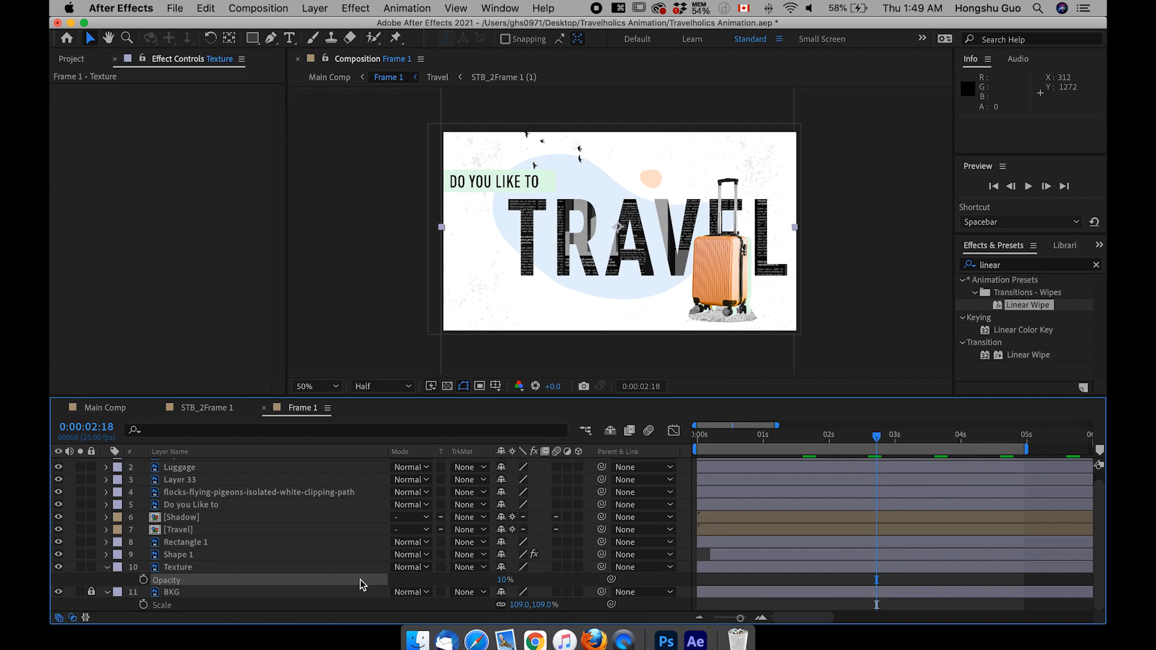
Step: Collapse the Texture layer's properties and lock the layer
{"action": "left_click", "coordinate": [107, 567]}
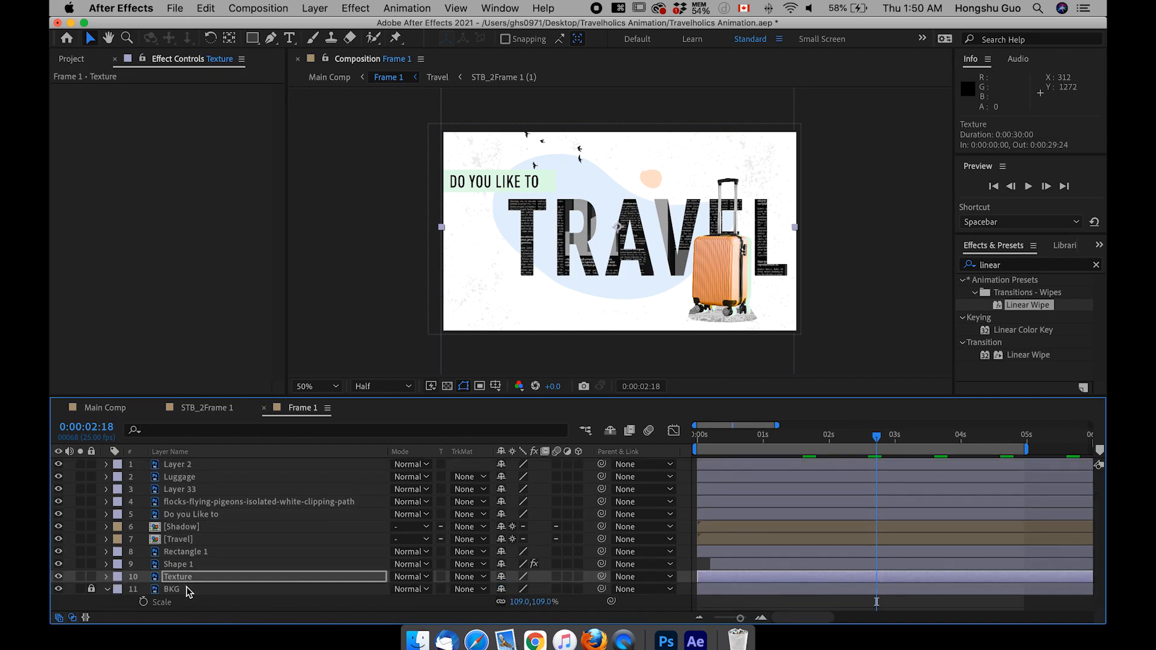
{"action": "left_click", "coordinate": [91, 577]}
{"action": "left_click", "coordinate": [91, 589]}
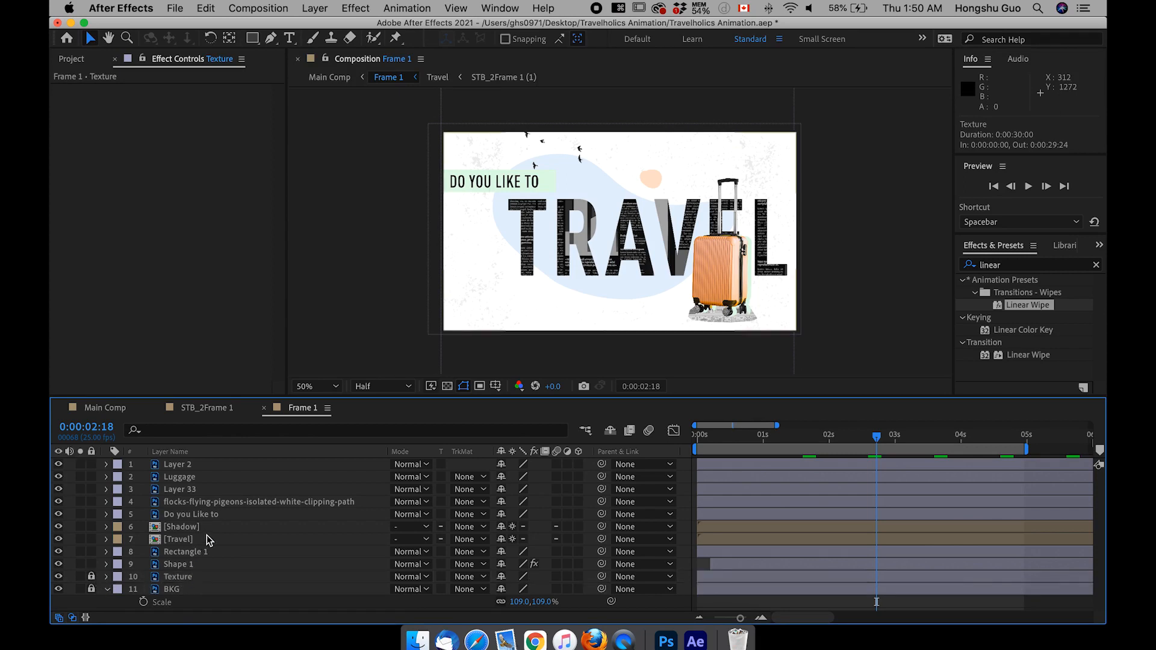